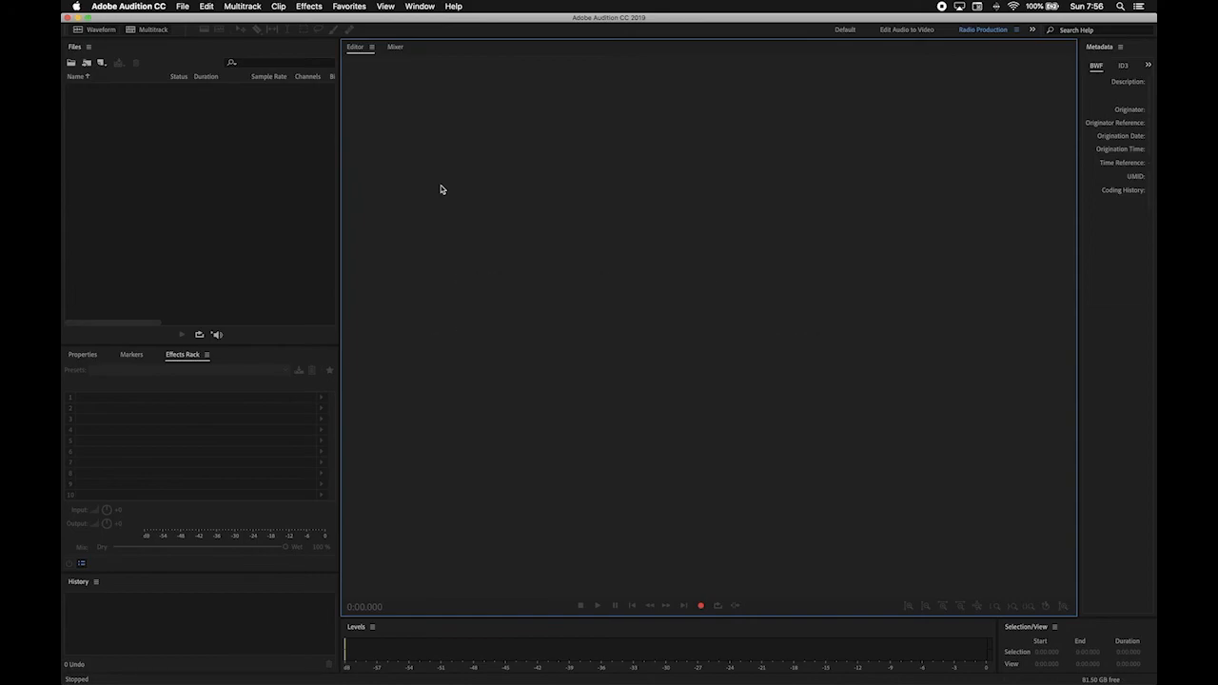
Switch to Finder, create an "intactos" folder inside tutoriales and copy the four voz chica and voz chico .aif files into it
{"action": "key", "text": "super+Tab"}
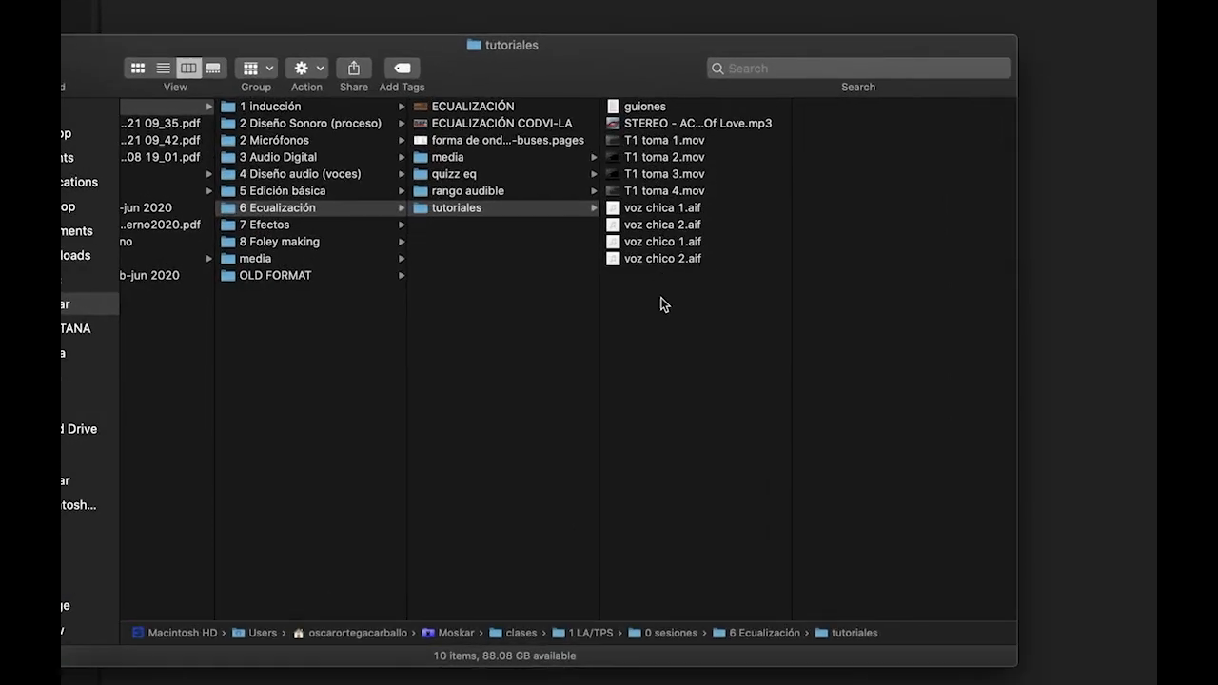
{"action": "right_click", "coordinate": [655, 302]}
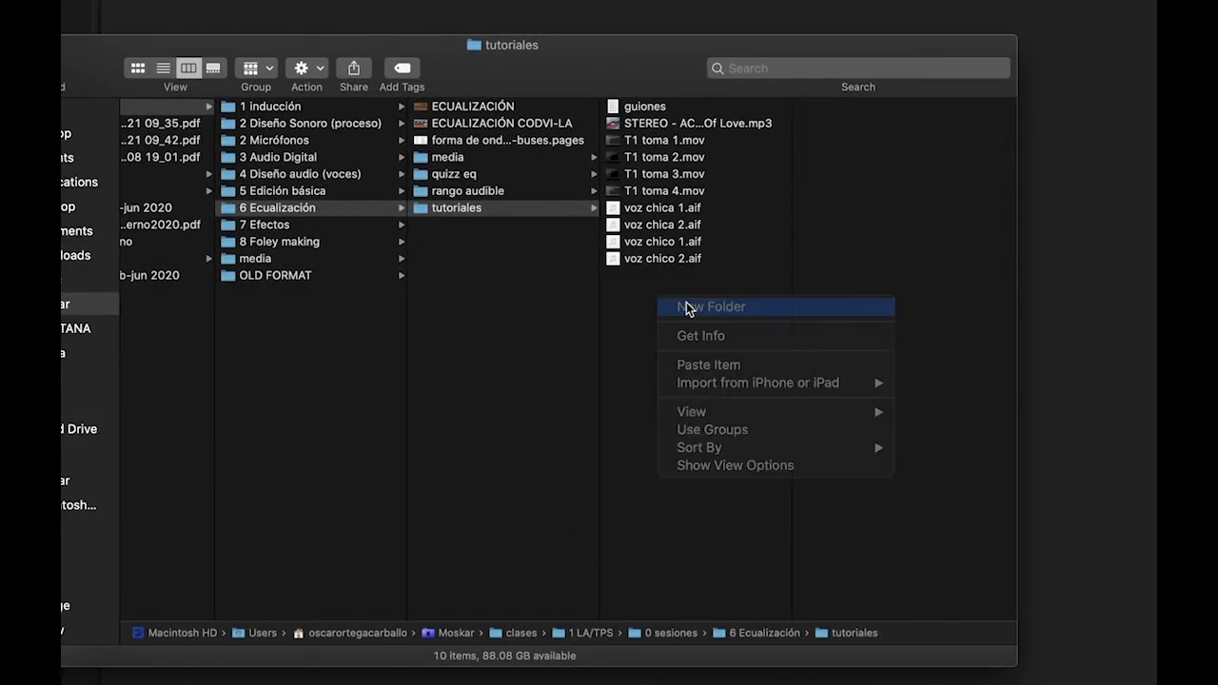
{"action": "left_click", "coordinate": [687, 307]}
{"action": "type", "text": "inta"}
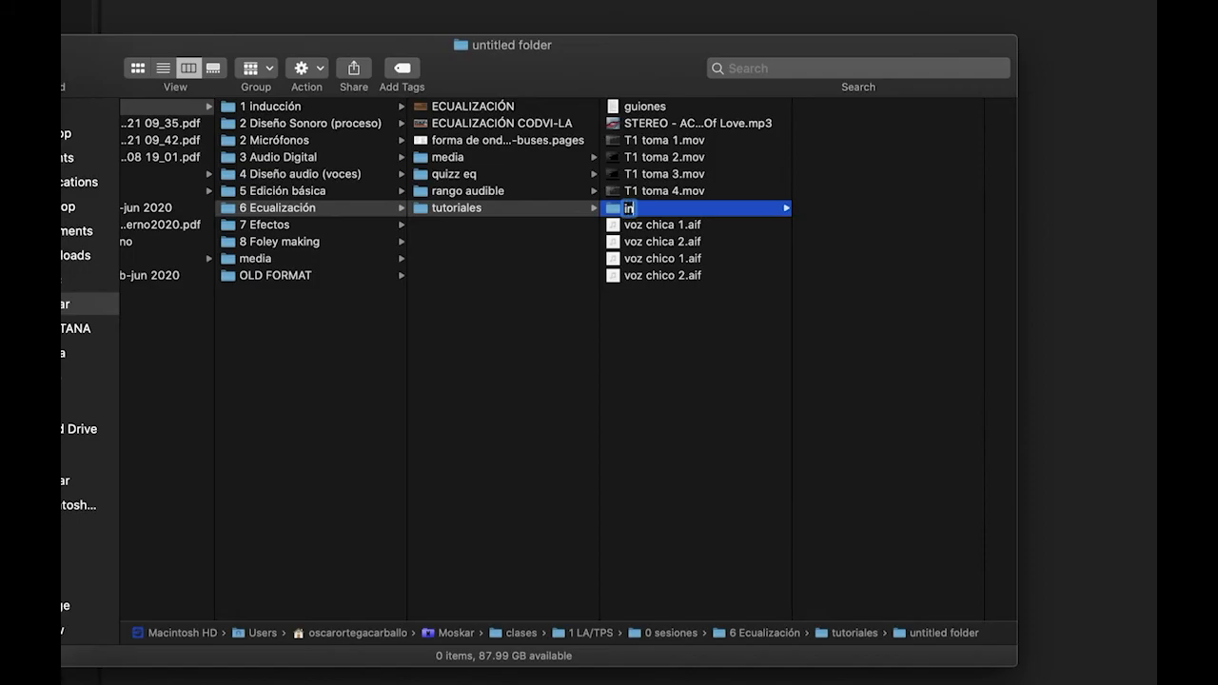
{"action": "type", "text": "ctos"}
{"action": "key", "text": "Return"}
{"action": "left_click_drag", "start_coordinate": [694, 314], "coordinate": [653, 128]}
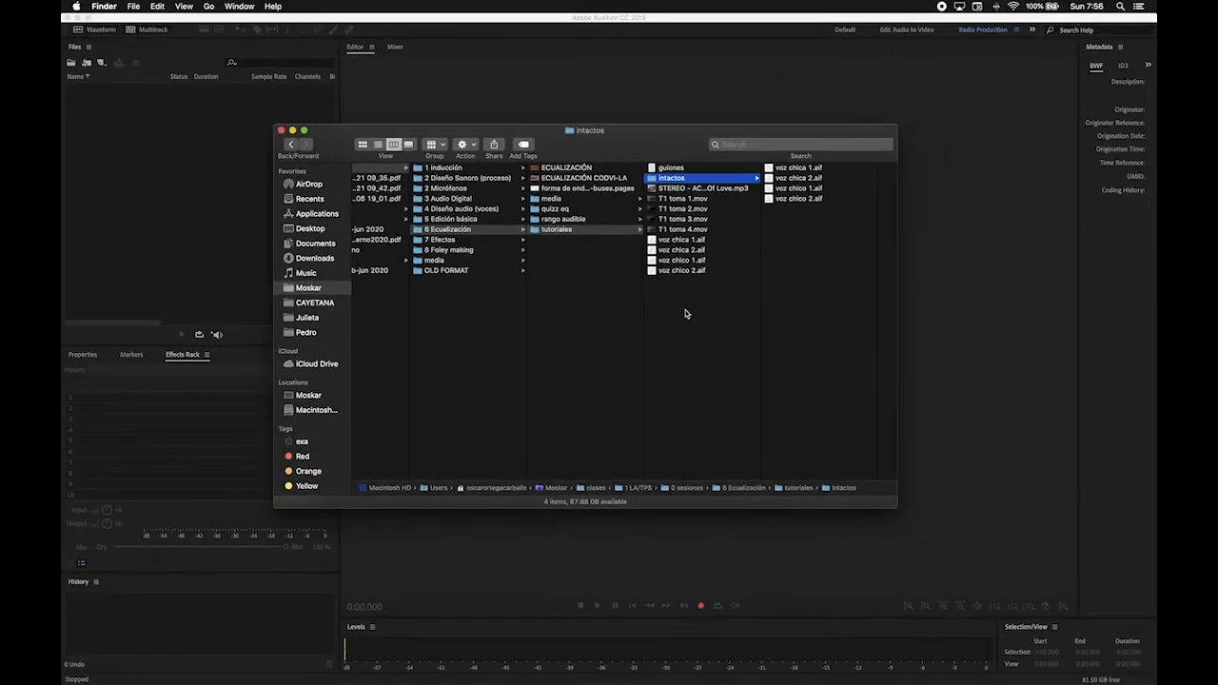
Import the four original voz chica and voz chico .aif files from the tutoriales folder into Adobe Audition
{"action": "left_click_drag", "start_coordinate": [701, 307], "coordinate": [676, 246]}
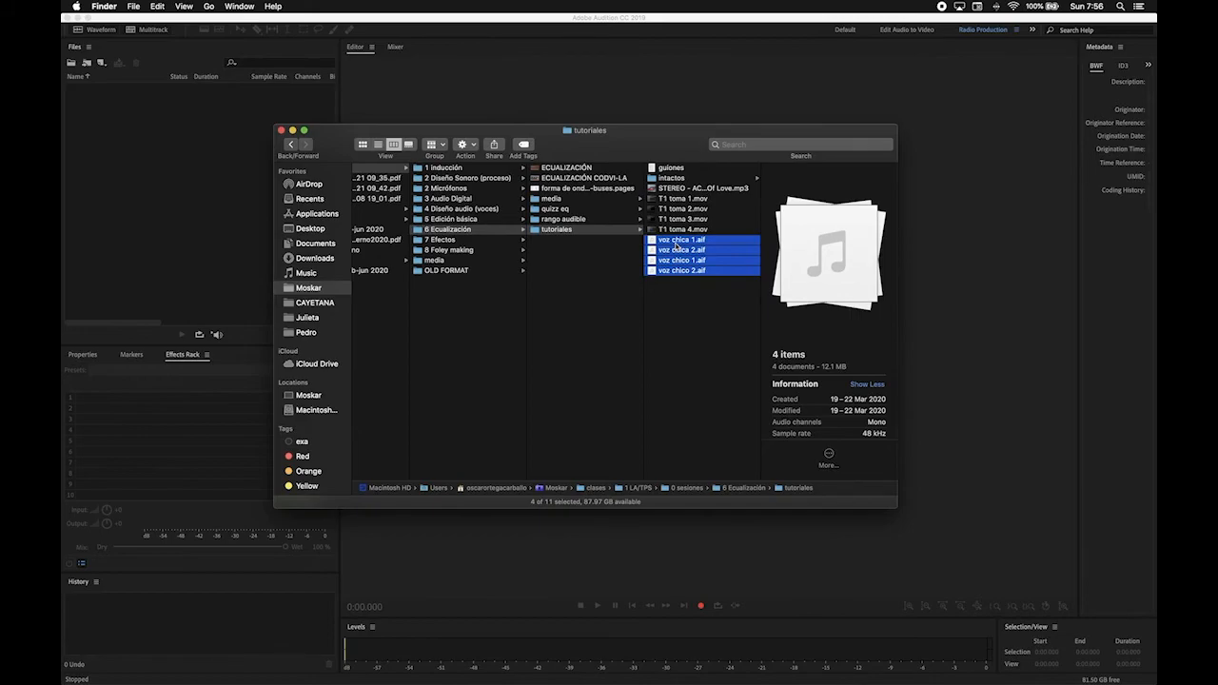
{"action": "left_click_drag", "start_coordinate": [680, 244], "coordinate": [205, 187]}
{"action": "left_click", "coordinate": [188, 213]}
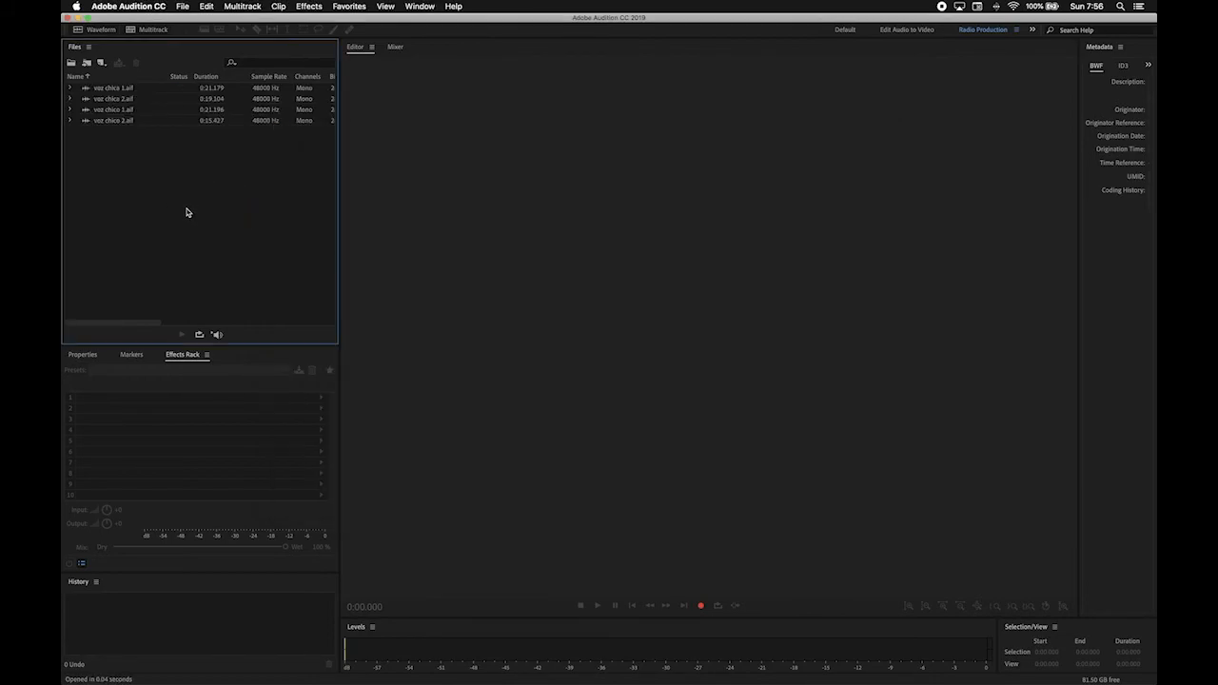
{"action": "left_click", "coordinate": [182, 7]}
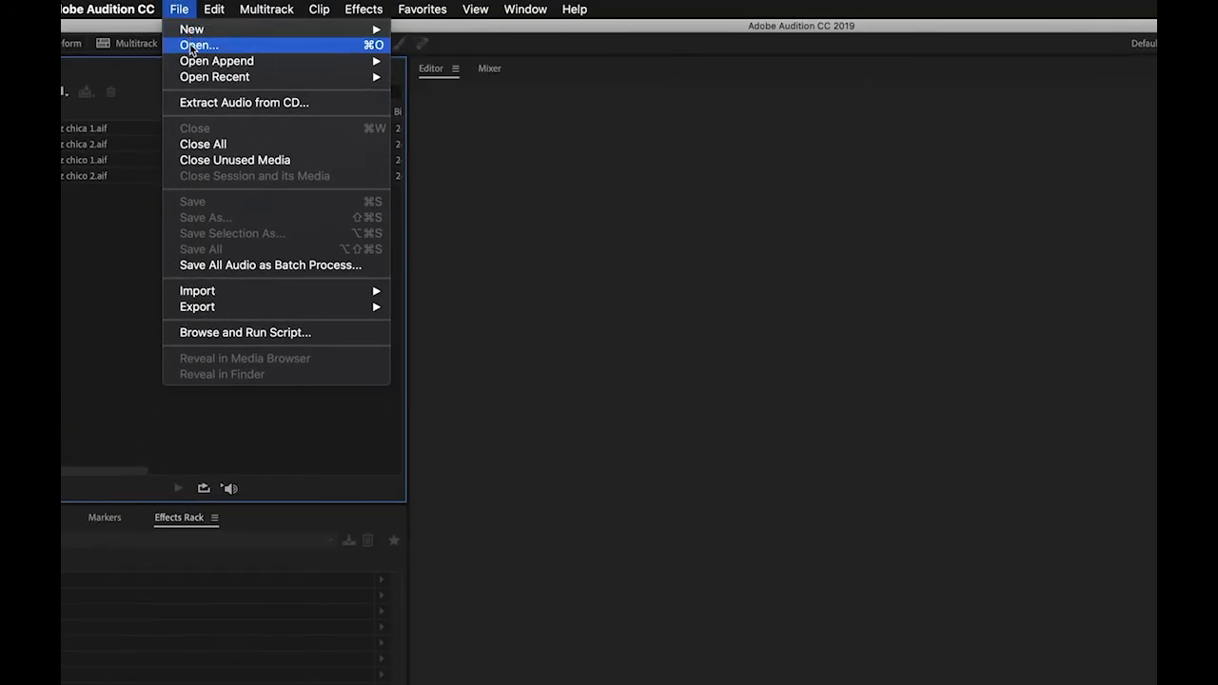
{"action": "left_click", "coordinate": [186, 7]}
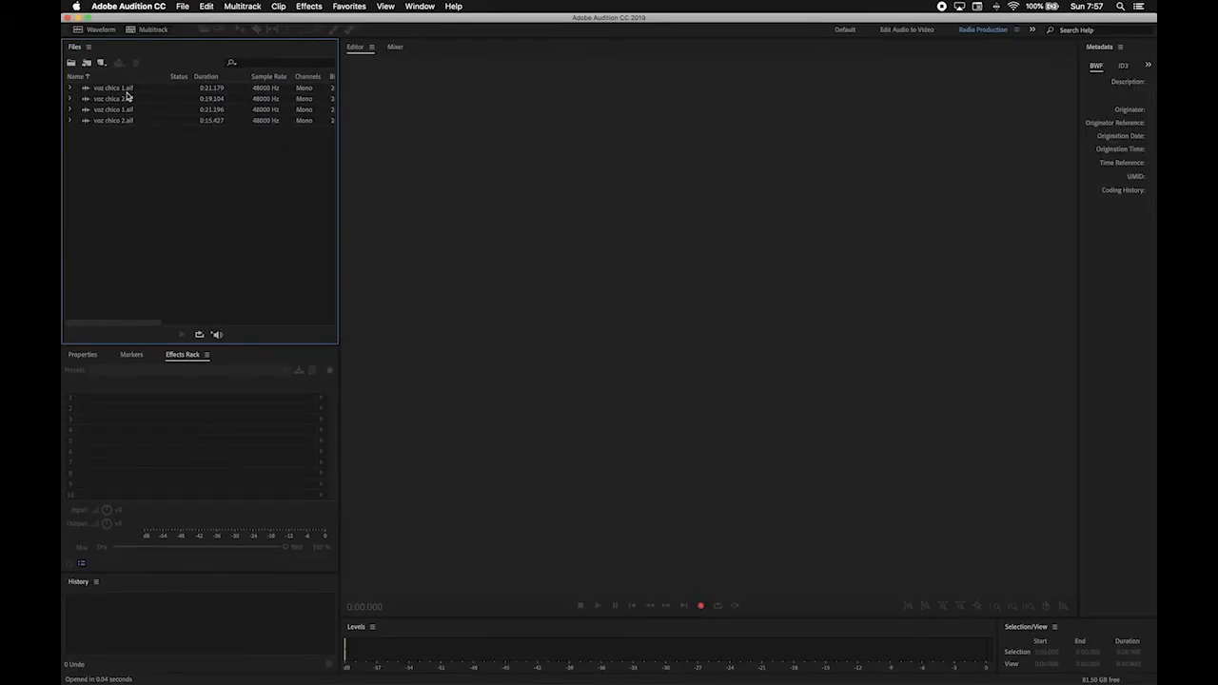
Open voz chica 1.aif in the waveform editor and play its opening seconds
{"action": "double_click", "coordinate": [130, 89]}
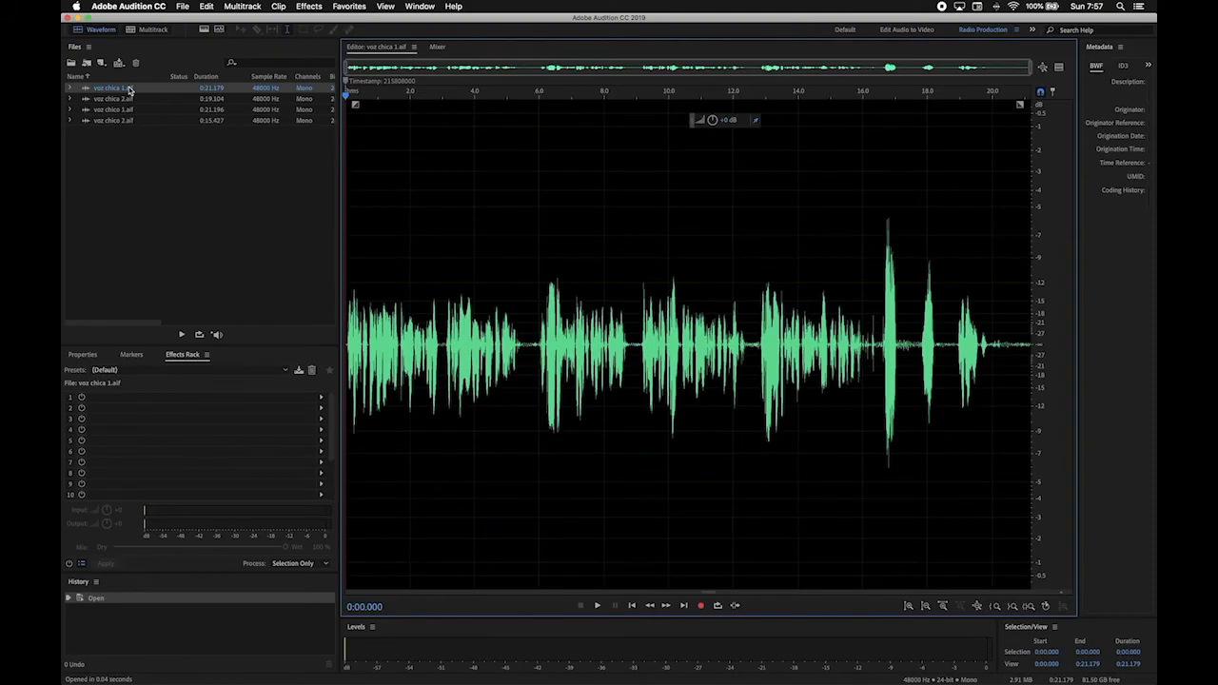
{"action": "key", "text": "space"}
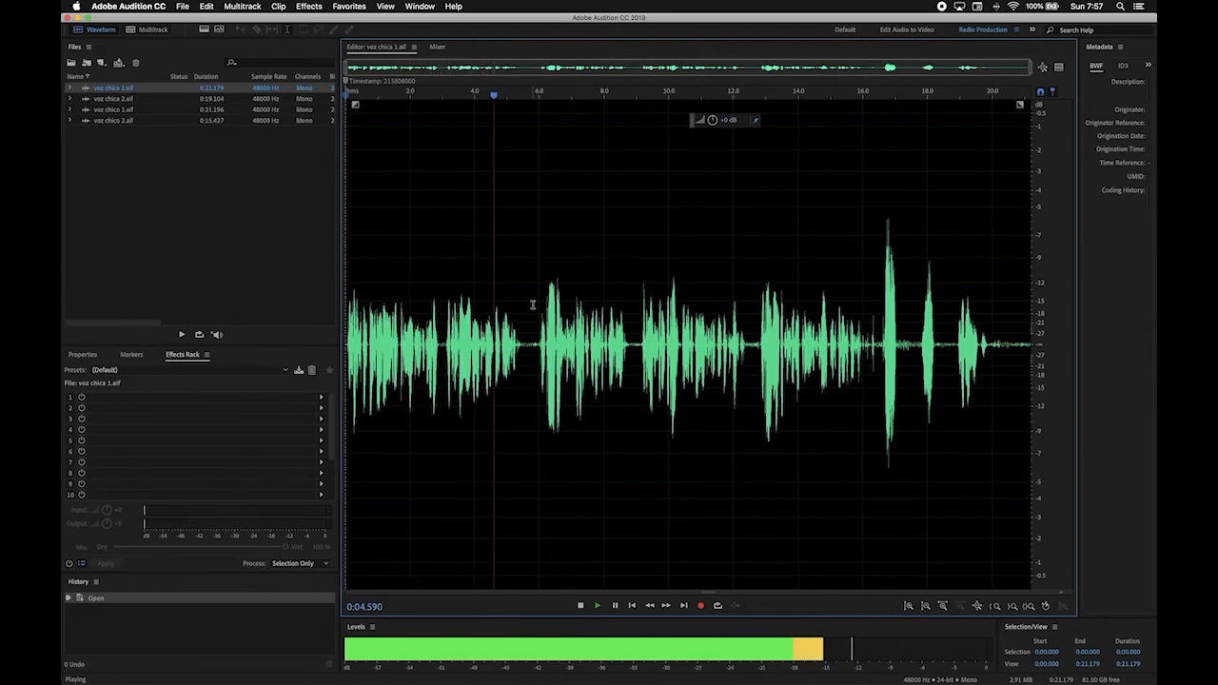
{"action": "key", "text": "space"}
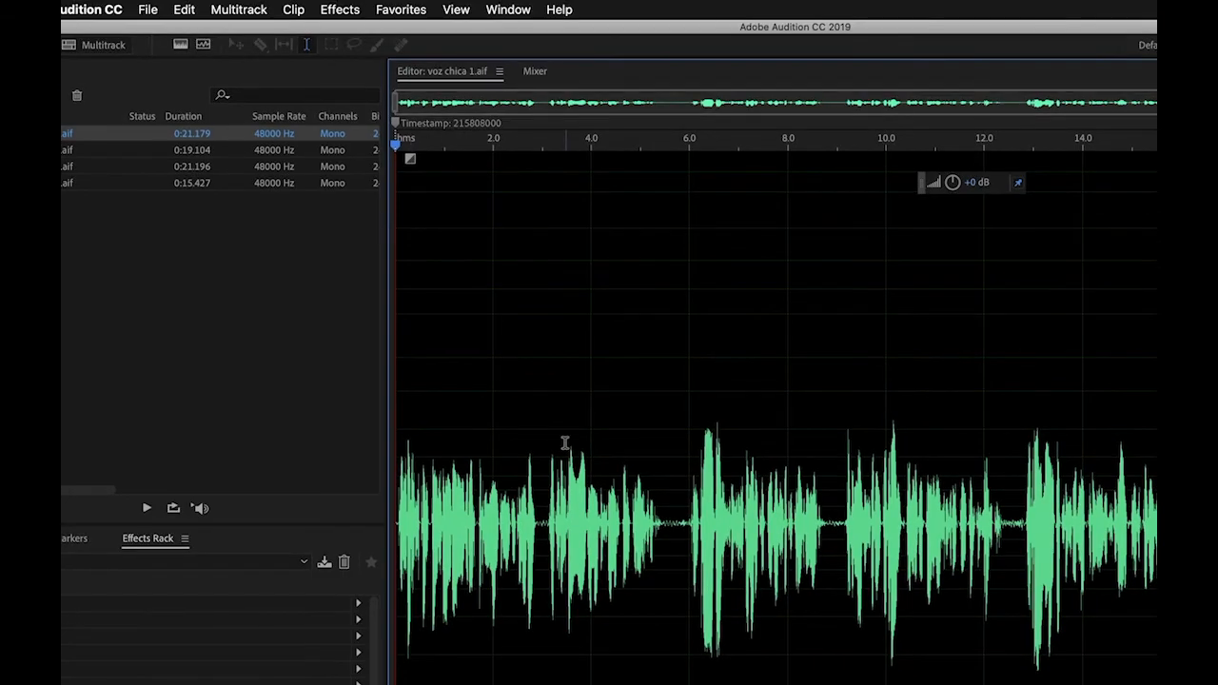
Open the Parametric Equalizer effect for voz chica 1.aif and load its (Default) preset
{"action": "left_click", "coordinate": [351, 6]}
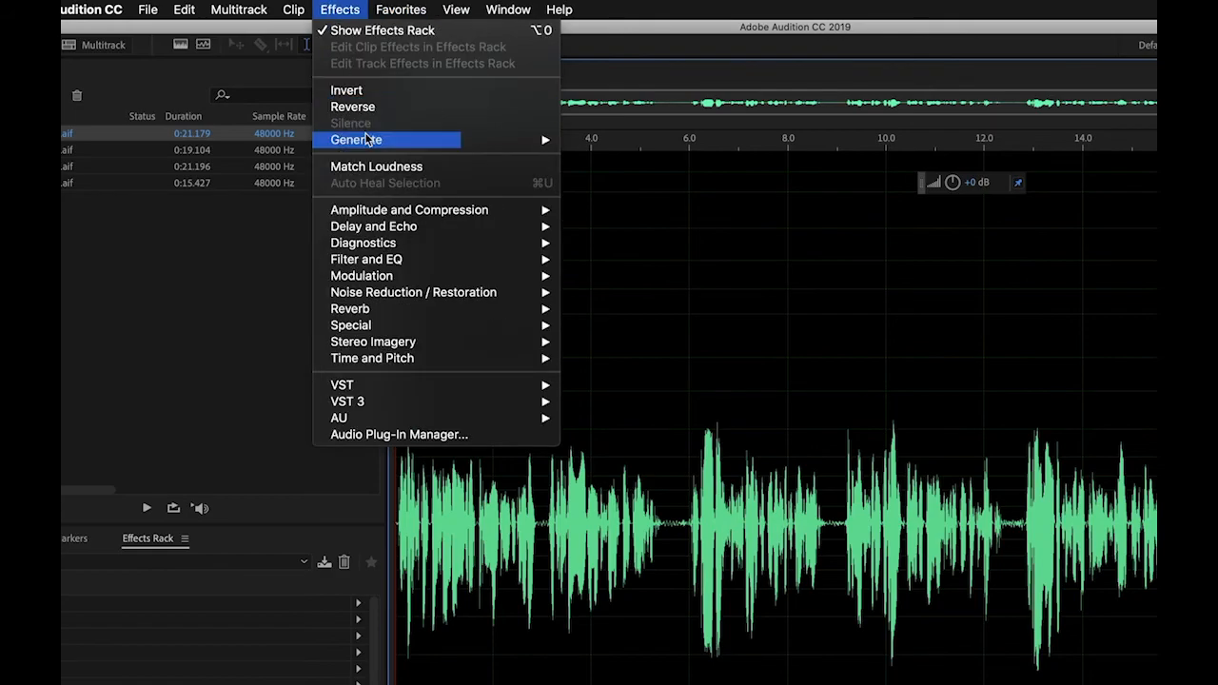
{"action": "mouse_move", "coordinate": [398, 249]}
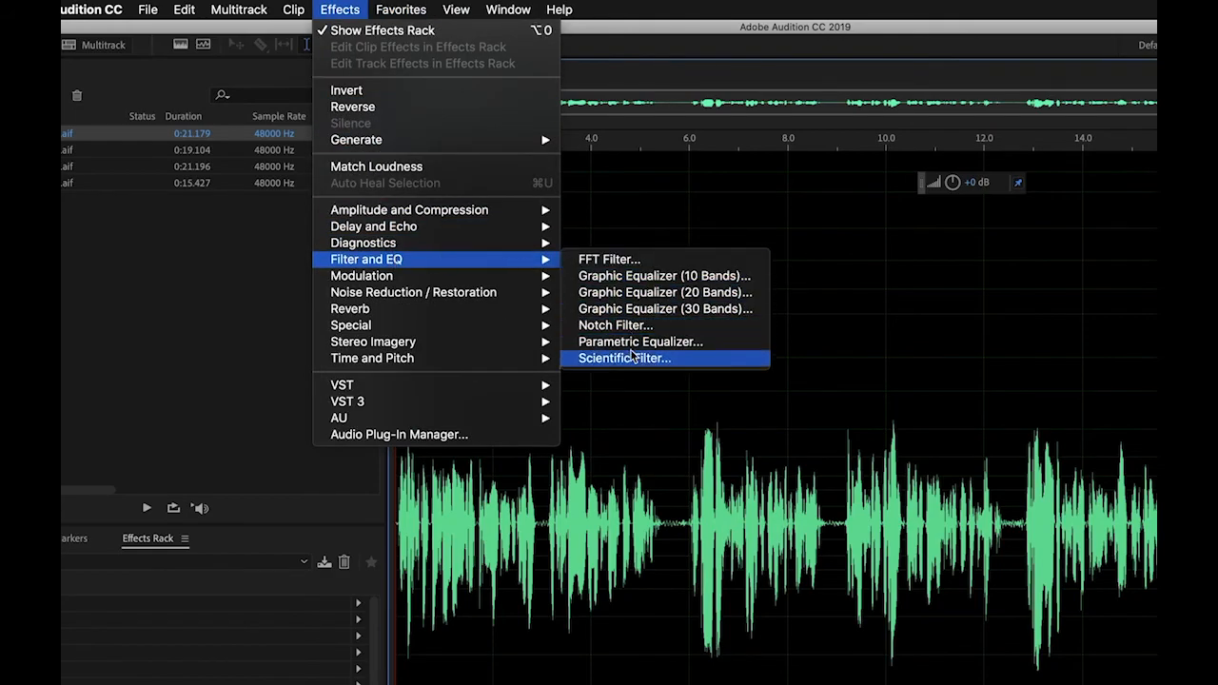
{"action": "left_click", "coordinate": [633, 342]}
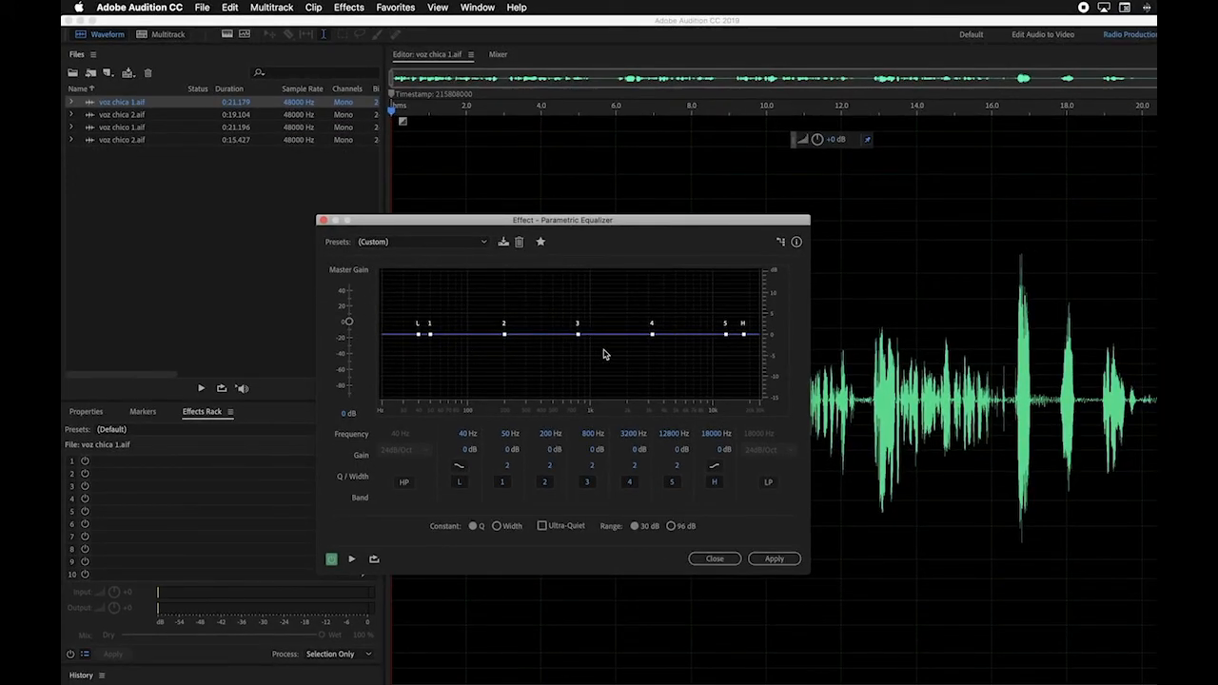
{"action": "left_click", "coordinate": [360, 244]}
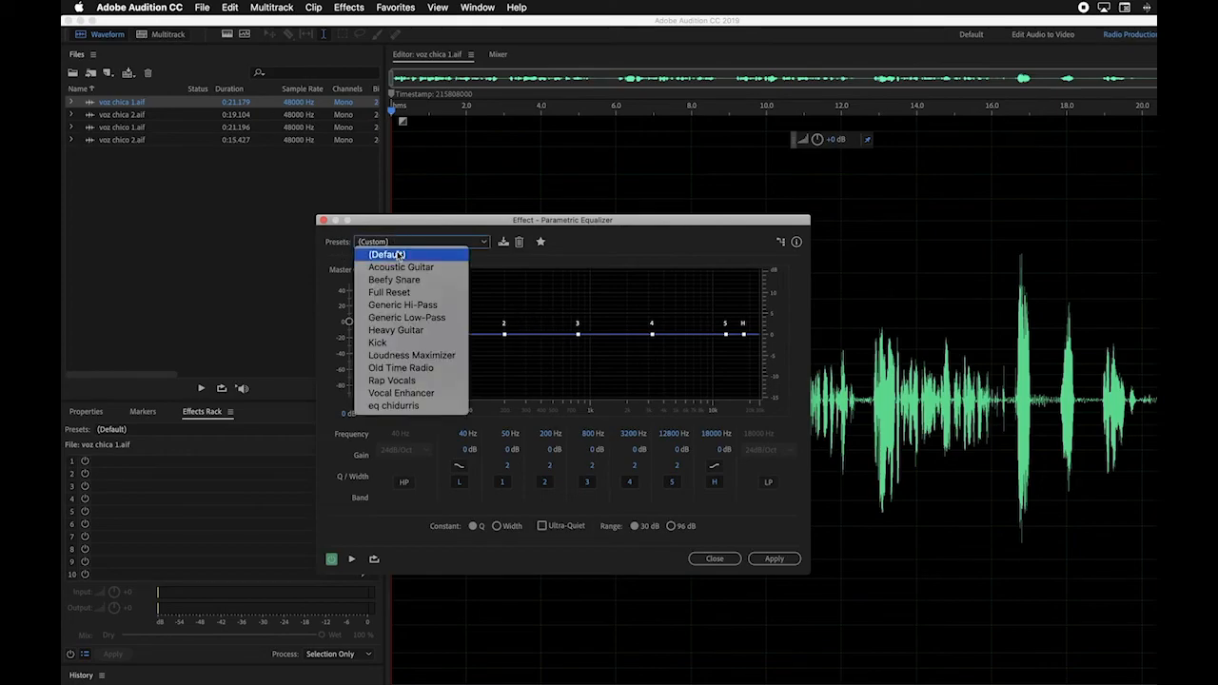
{"action": "left_click", "coordinate": [399, 255]}
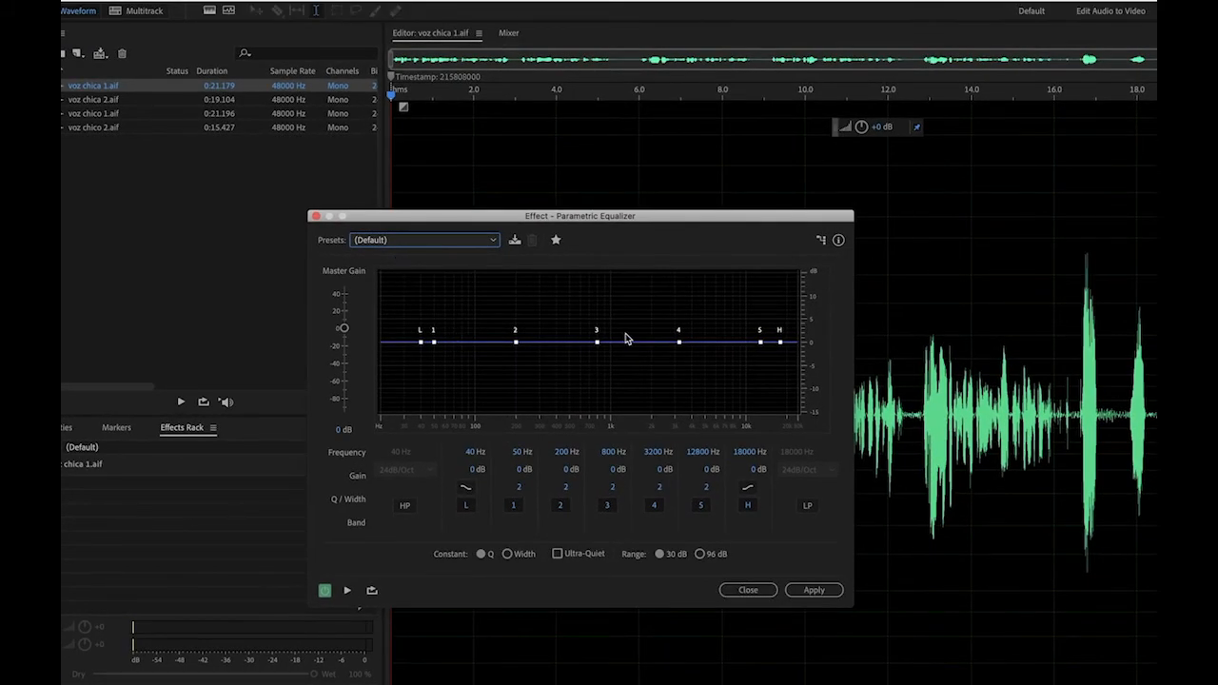
Try cutting band 2 by about 10.4 dB at 391 Hz and boosting band 3 by about 10.1 dB at 1805 Hz, and restore the (Default) preset
{"action": "left_click_drag", "start_coordinate": [519, 342], "coordinate": [555, 390]}
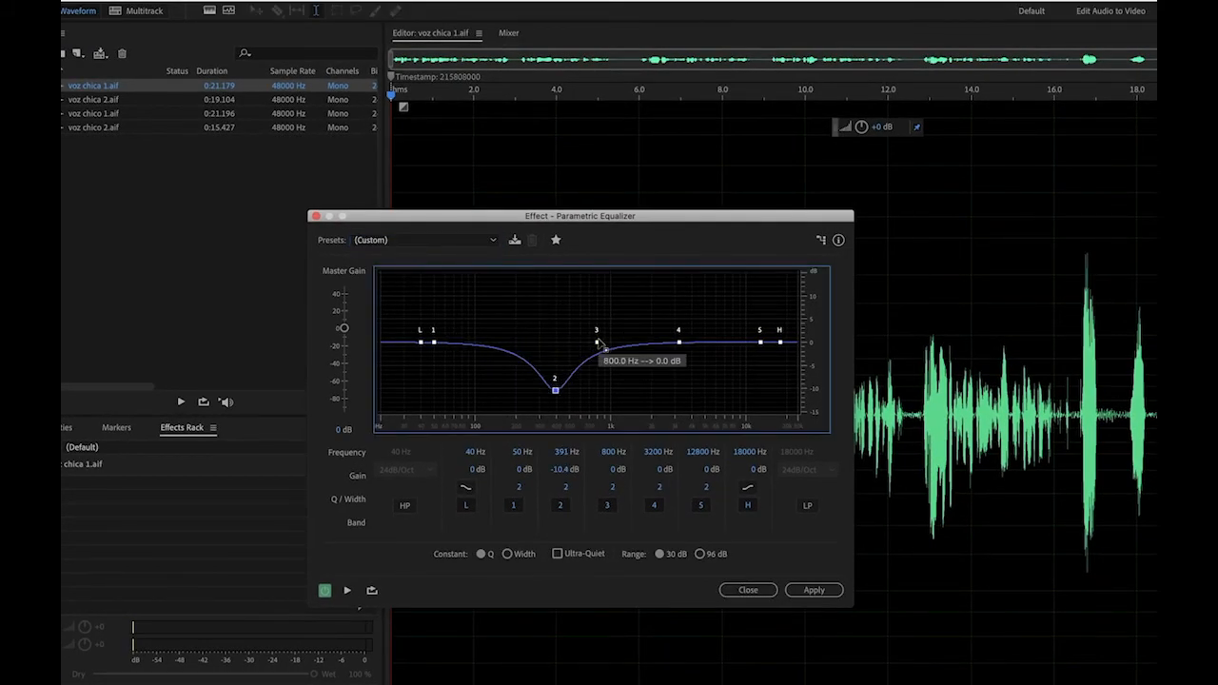
{"action": "left_click_drag", "start_coordinate": [598, 343], "coordinate": [644, 308]}
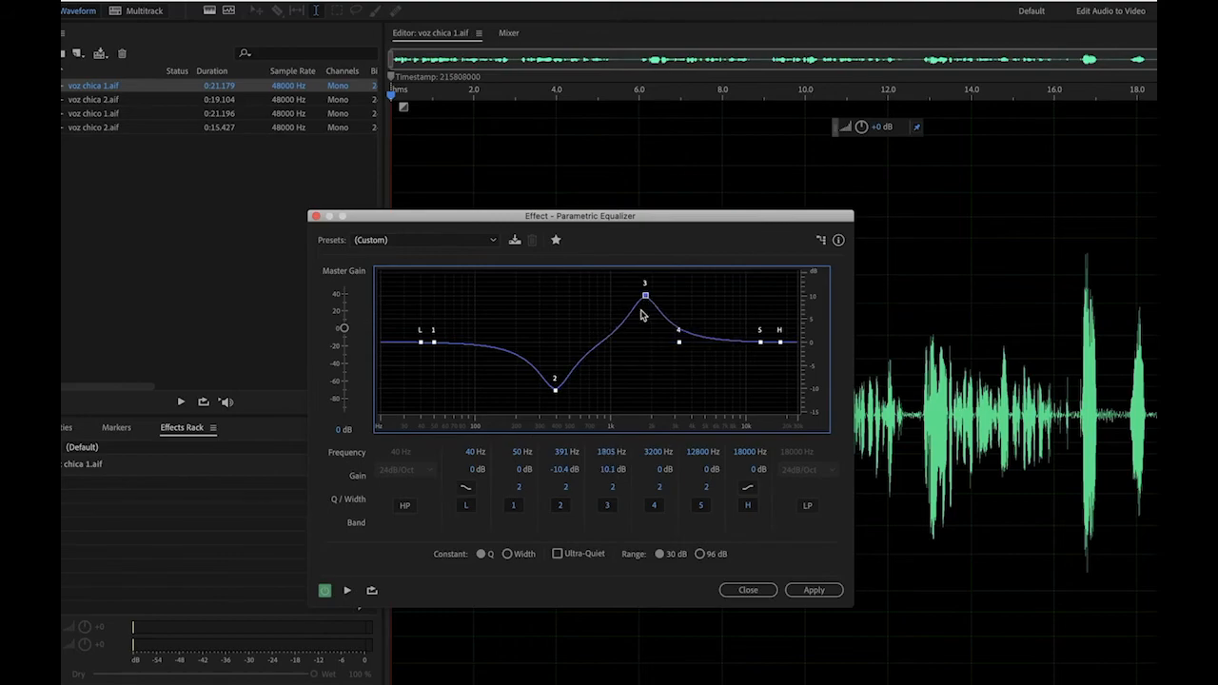
{"action": "left_click", "coordinate": [403, 244]}
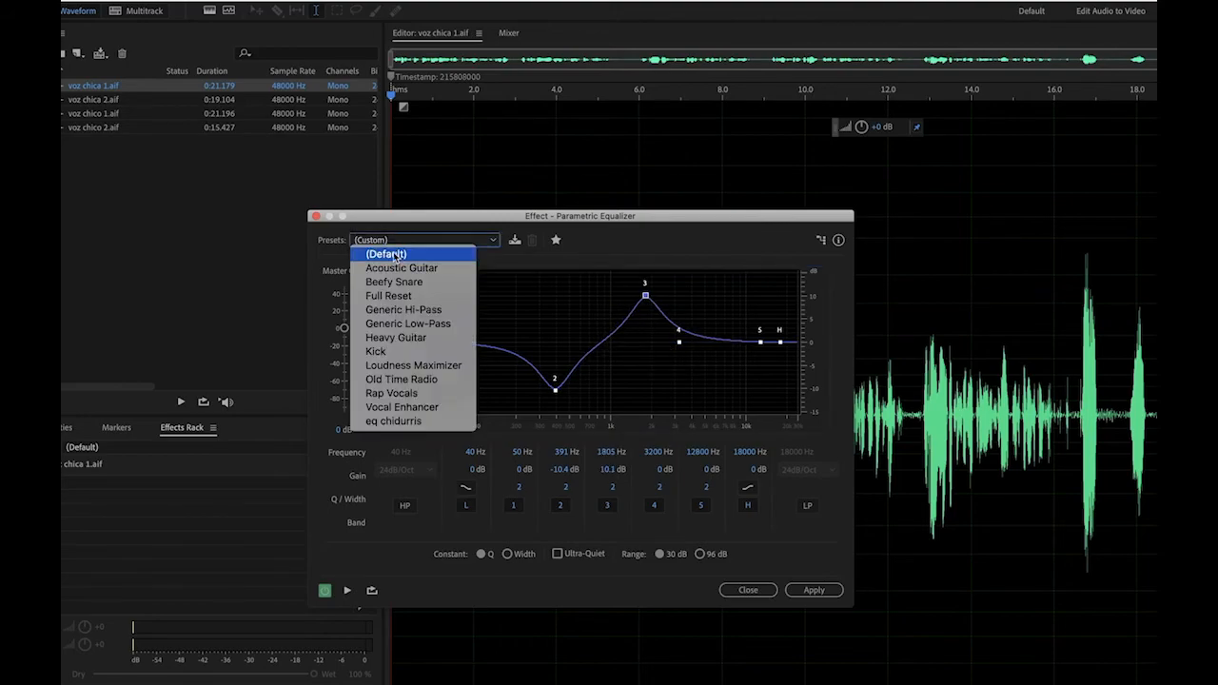
{"action": "left_click", "coordinate": [390, 255]}
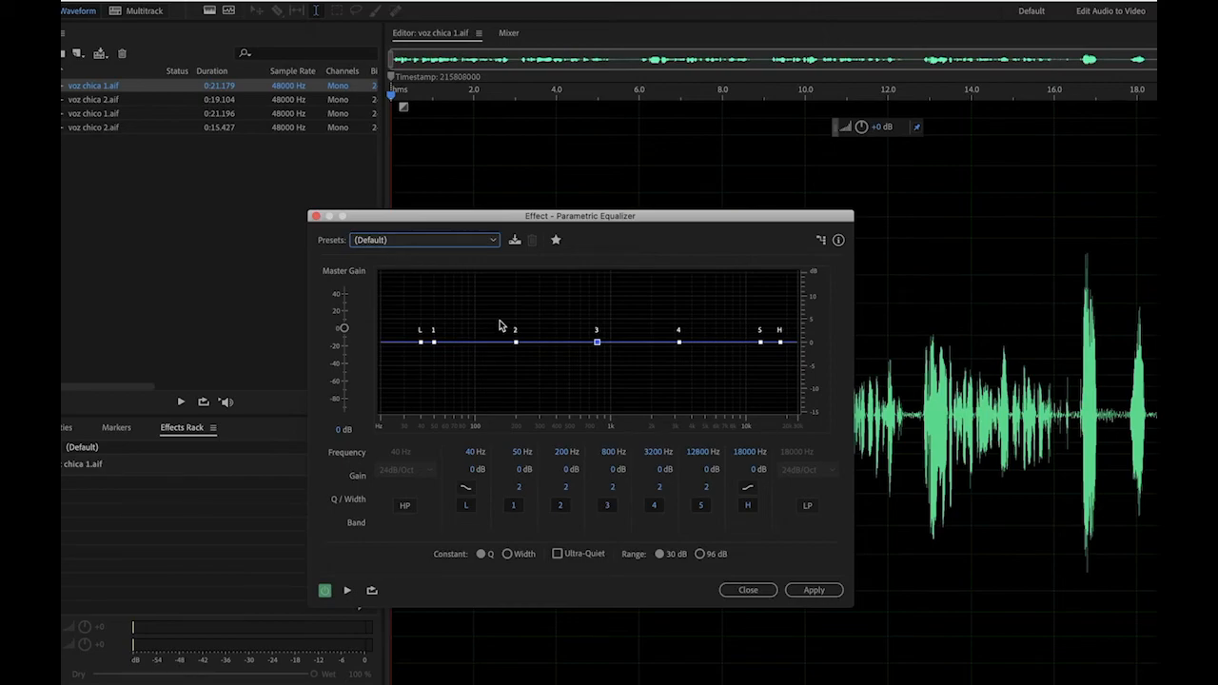
Turn off equalizer bands L, 1, 2, 3, 4, 5 and H
{"action": "left_click", "coordinate": [466, 506]}
{"action": "left_click", "coordinate": [510, 507]}
{"action": "left_click", "coordinate": [561, 505]}
{"action": "left_click", "coordinate": [657, 505]}
{"action": "left_click", "coordinate": [702, 505]}
{"action": "left_click", "coordinate": [607, 505]}
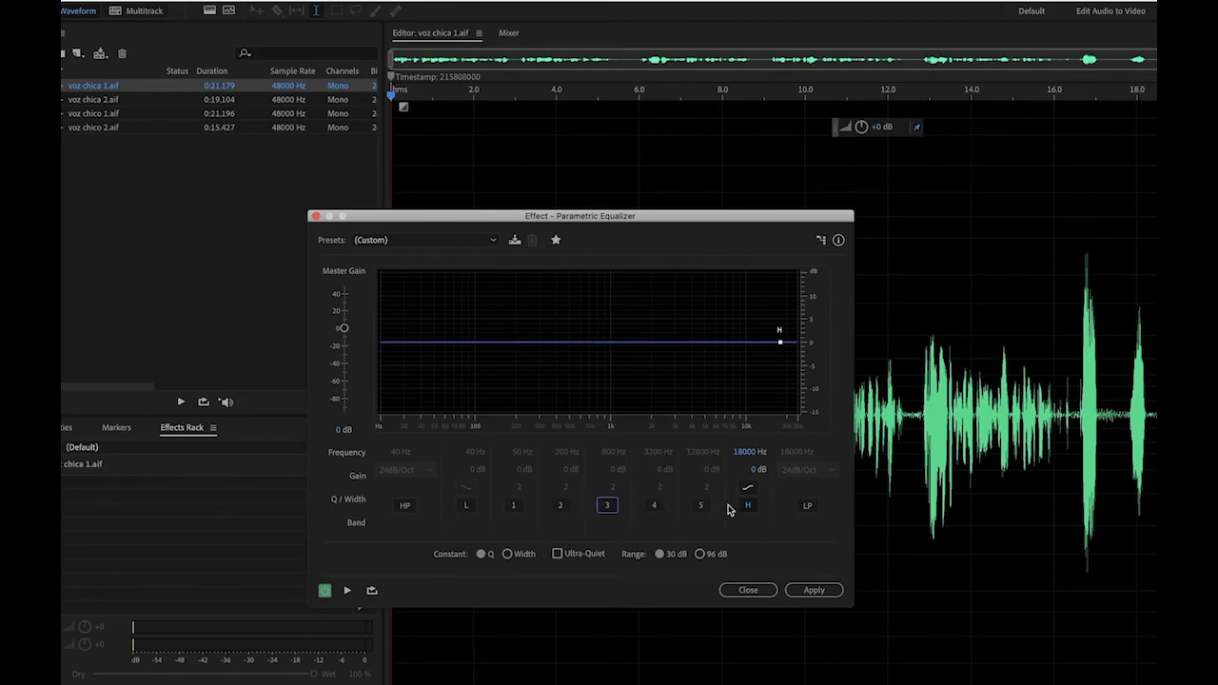
{"action": "left_click", "coordinate": [748, 505]}
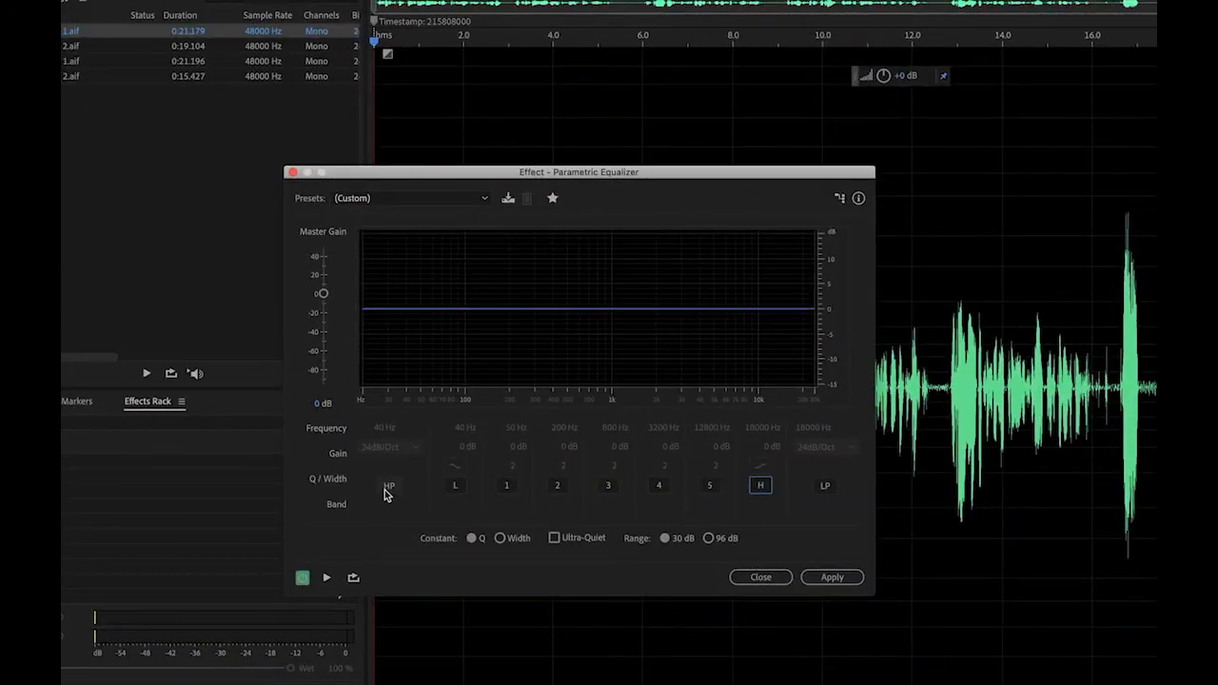
Enable the equalizer's high-pass filter at 80 Hz with a 48dB/Oct slope
{"action": "left_click", "coordinate": [388, 487]}
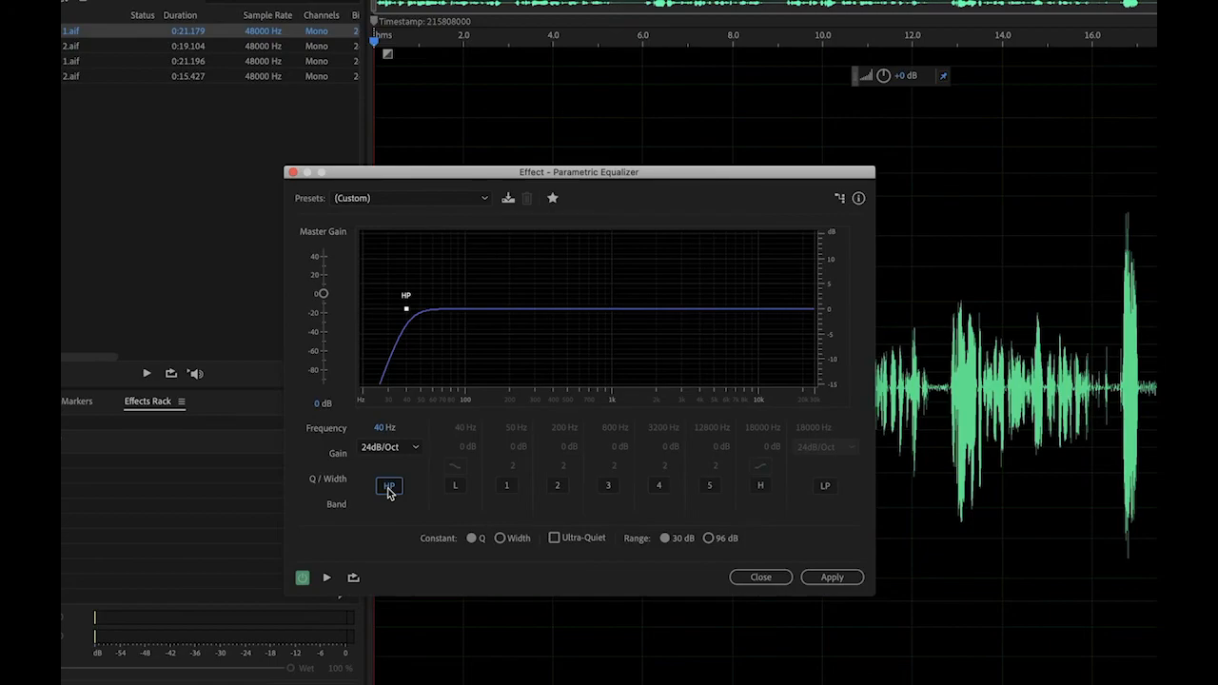
{"action": "left_click", "coordinate": [381, 428]}
{"action": "type", "text": "8"}
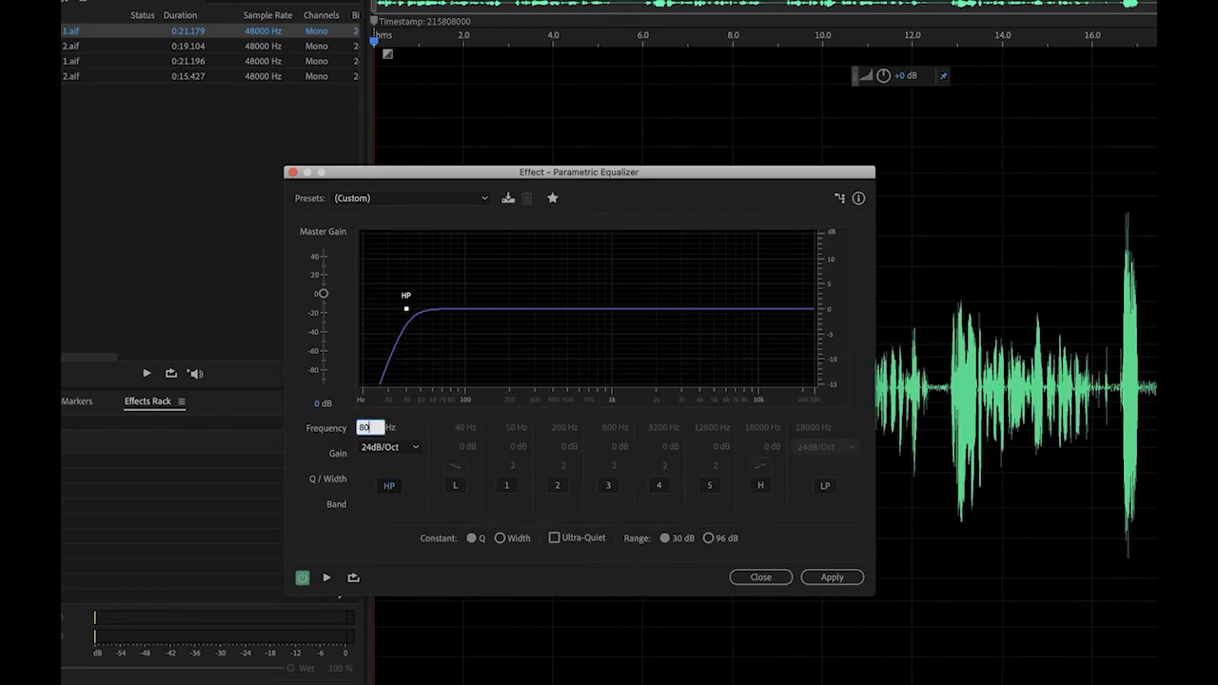
{"action": "type", "text": "0"}
{"action": "key", "text": "Return"}
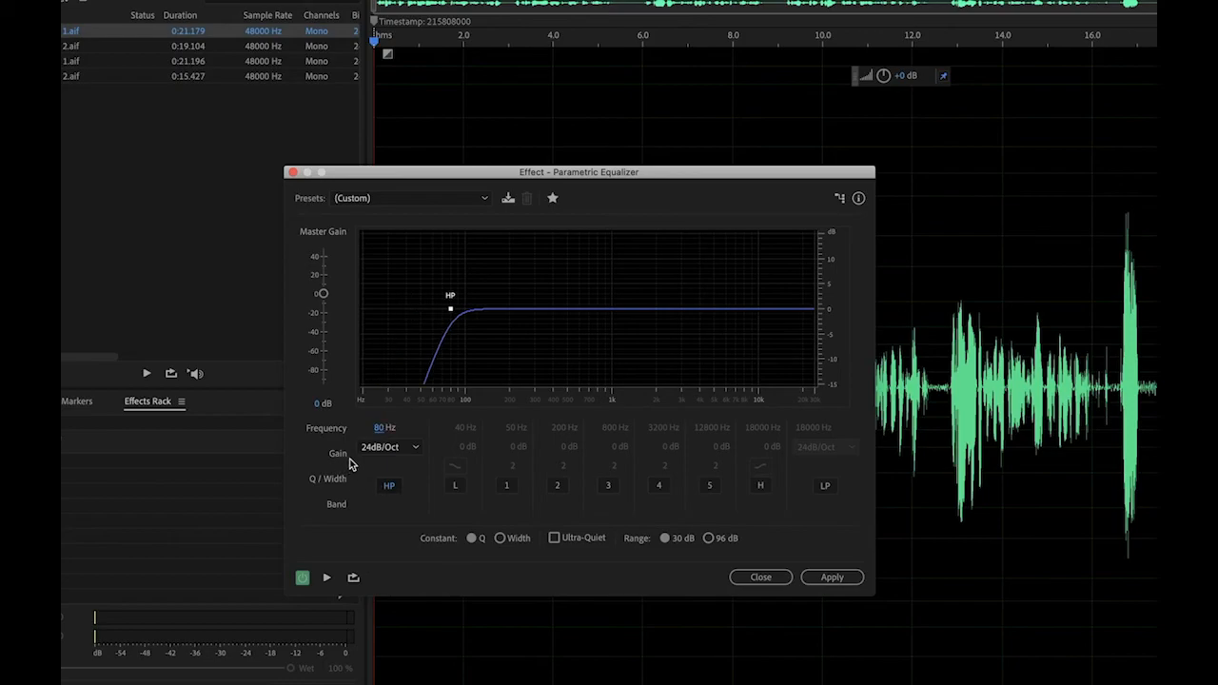
{"action": "left_click", "coordinate": [411, 451]}
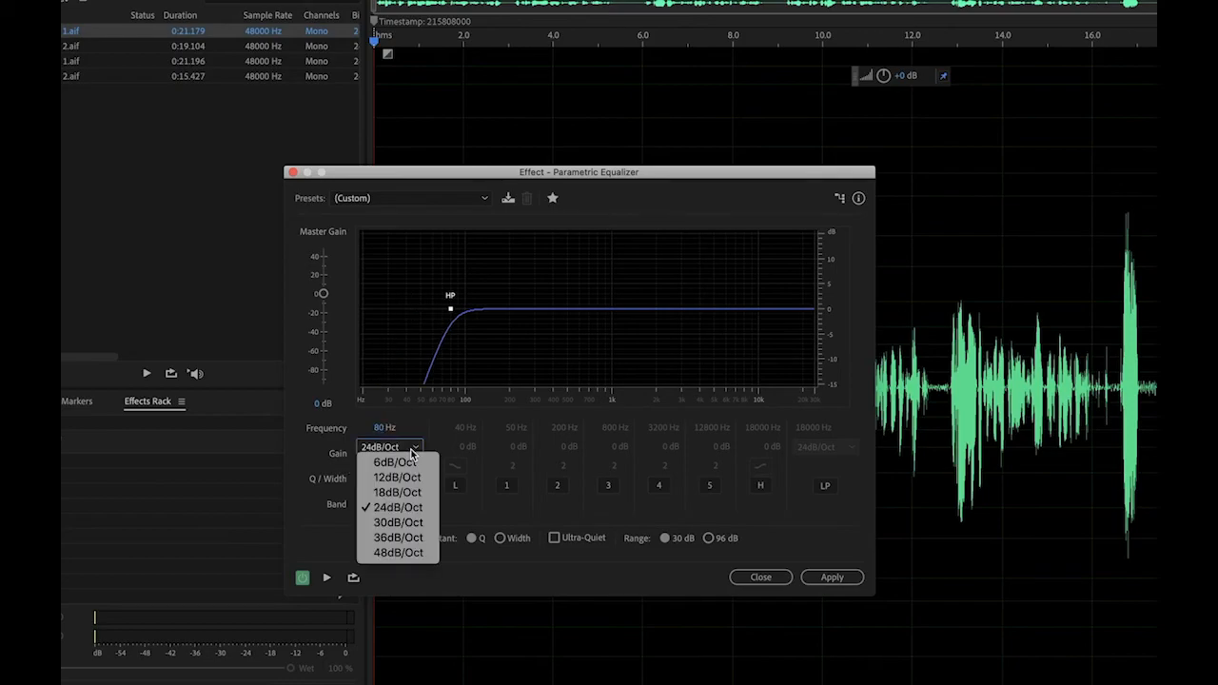
{"action": "left_click", "coordinate": [394, 553]}
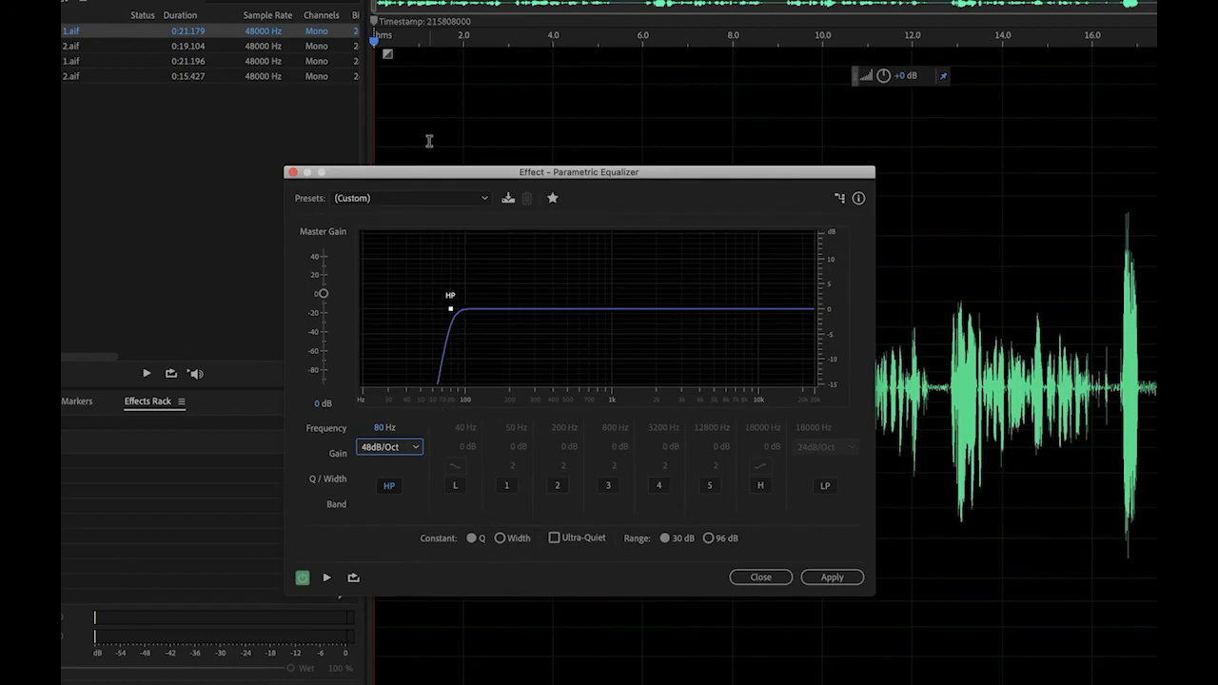
Preview the voice with the high-pass filter on and off, leave the filter on and close the equalizer without applying it
{"action": "key", "text": "space"}
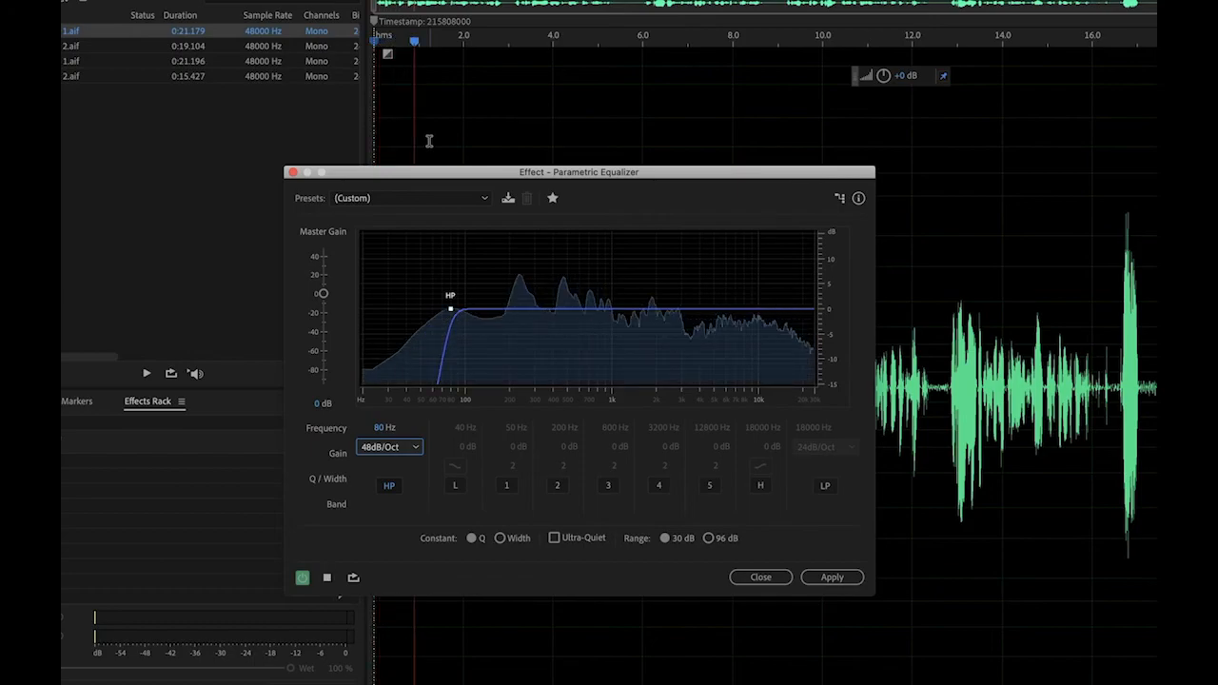
{"action": "key", "text": "space"}
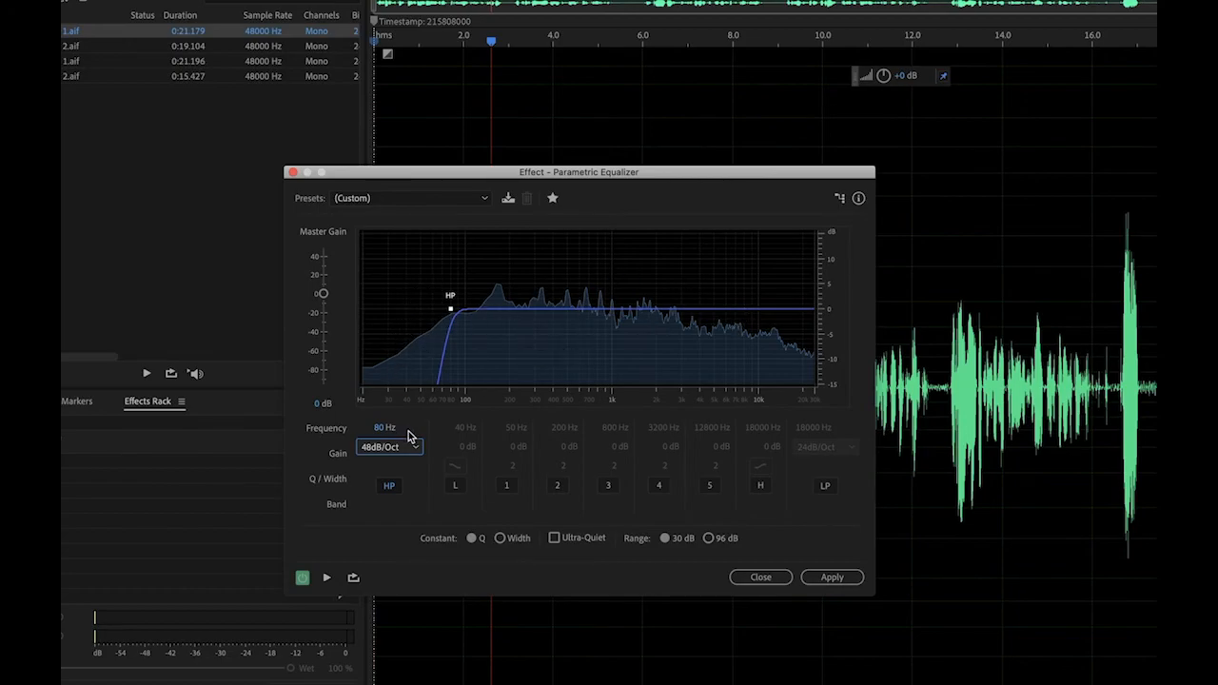
{"action": "left_click", "coordinate": [389, 487]}
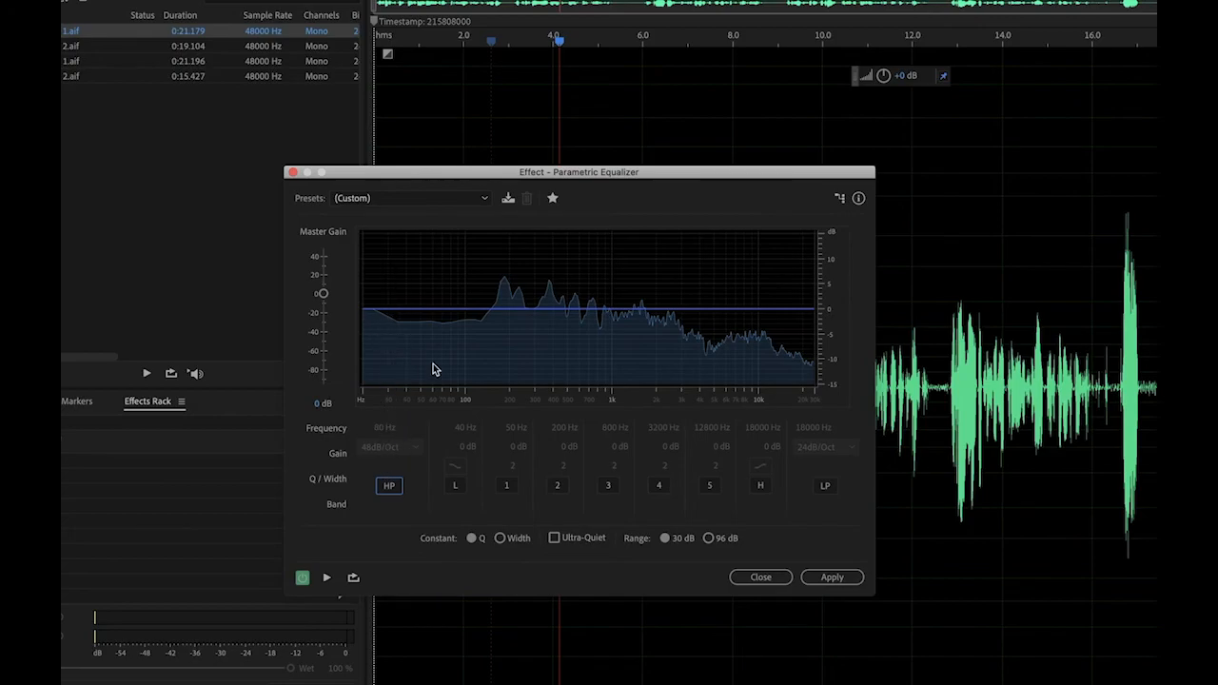
{"action": "key", "text": "space"}
{"action": "key", "text": "space"}
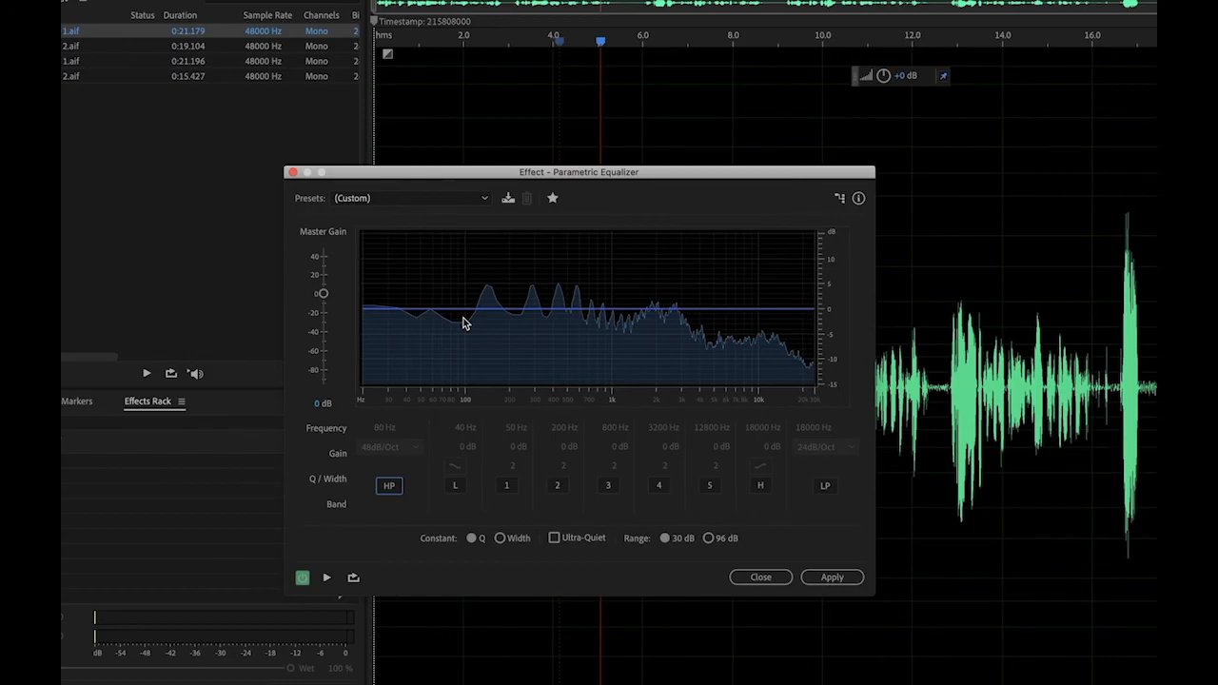
{"action": "left_click", "coordinate": [389, 485]}
{"action": "key", "text": "space"}
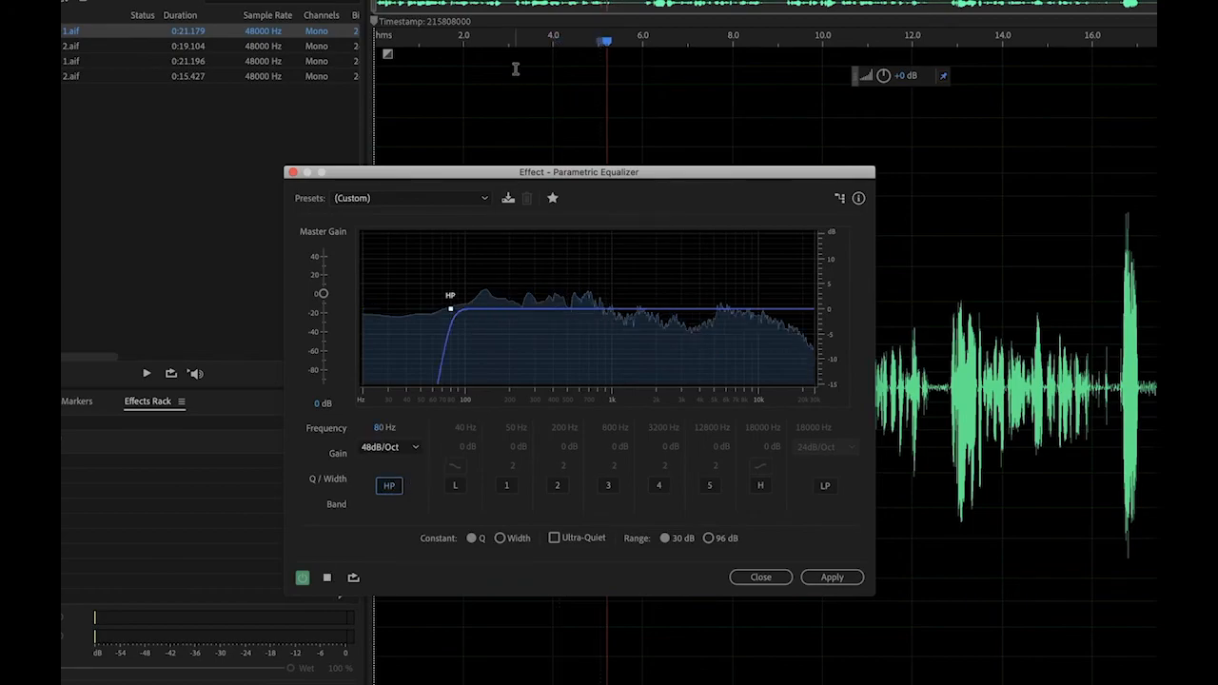
{"action": "key", "text": "space"}
{"action": "left_click", "coordinate": [543, 74]}
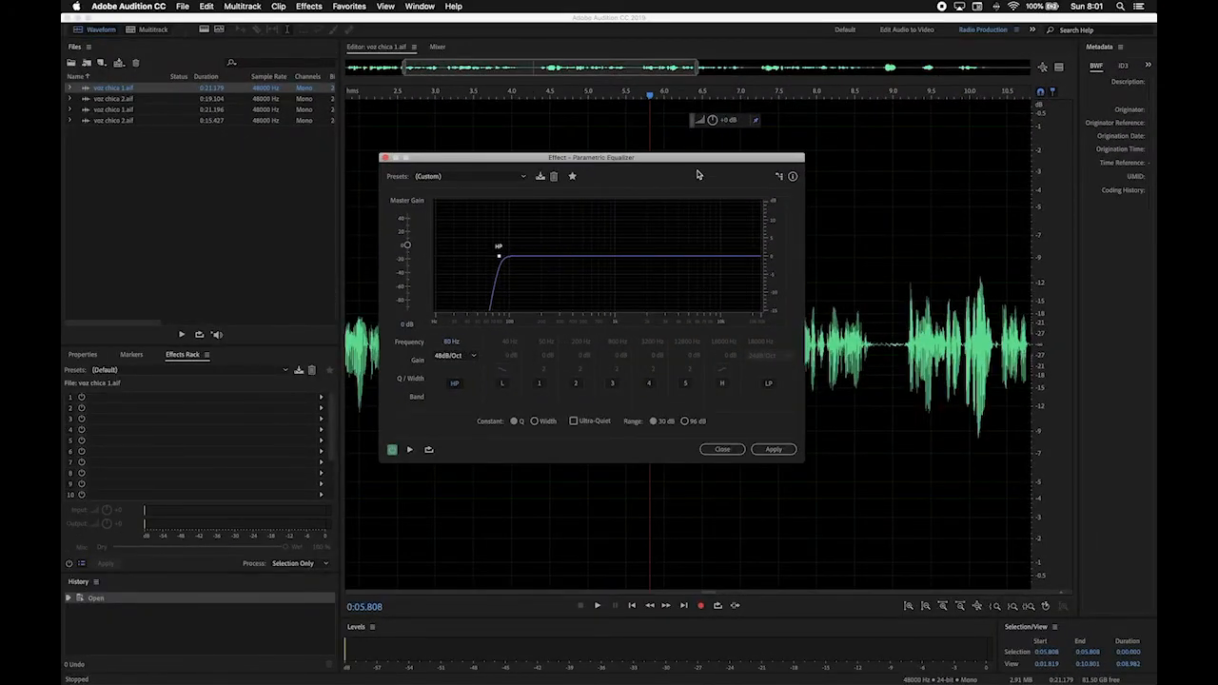
{"action": "left_click", "coordinate": [725, 450]}
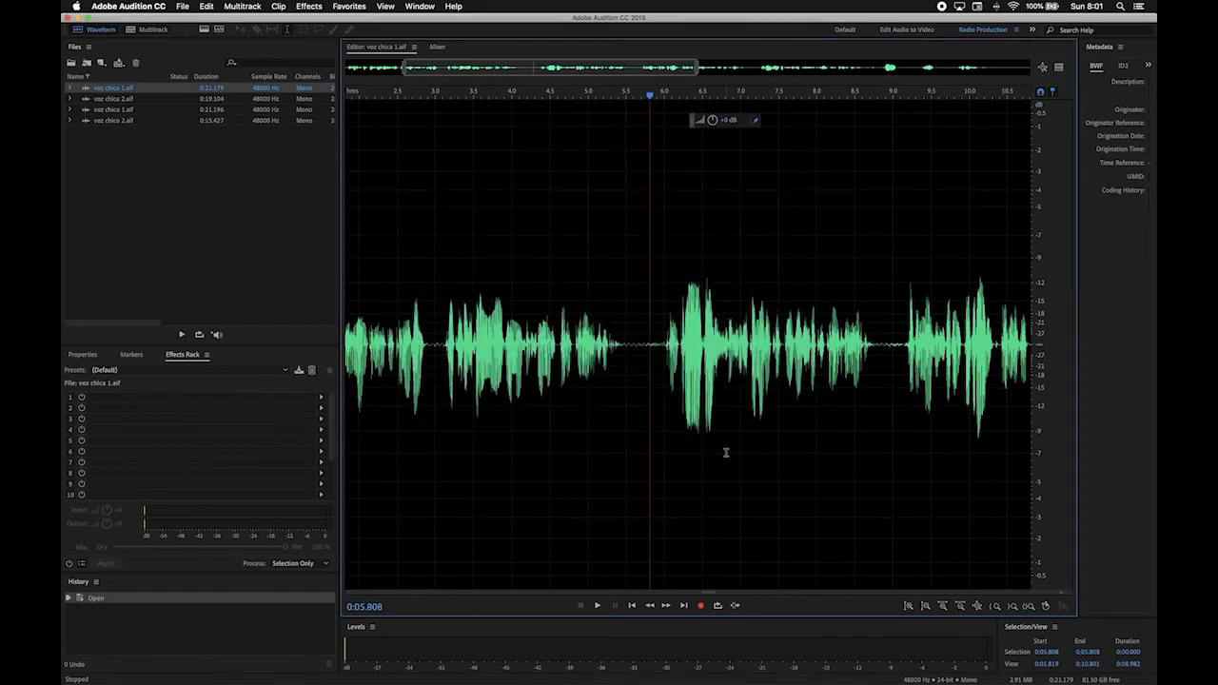
Open the Parametric Equalizer for voz chica 1.aif
{"action": "left_click", "coordinate": [309, 7]}
{"action": "mouse_move", "coordinate": [381, 170]}
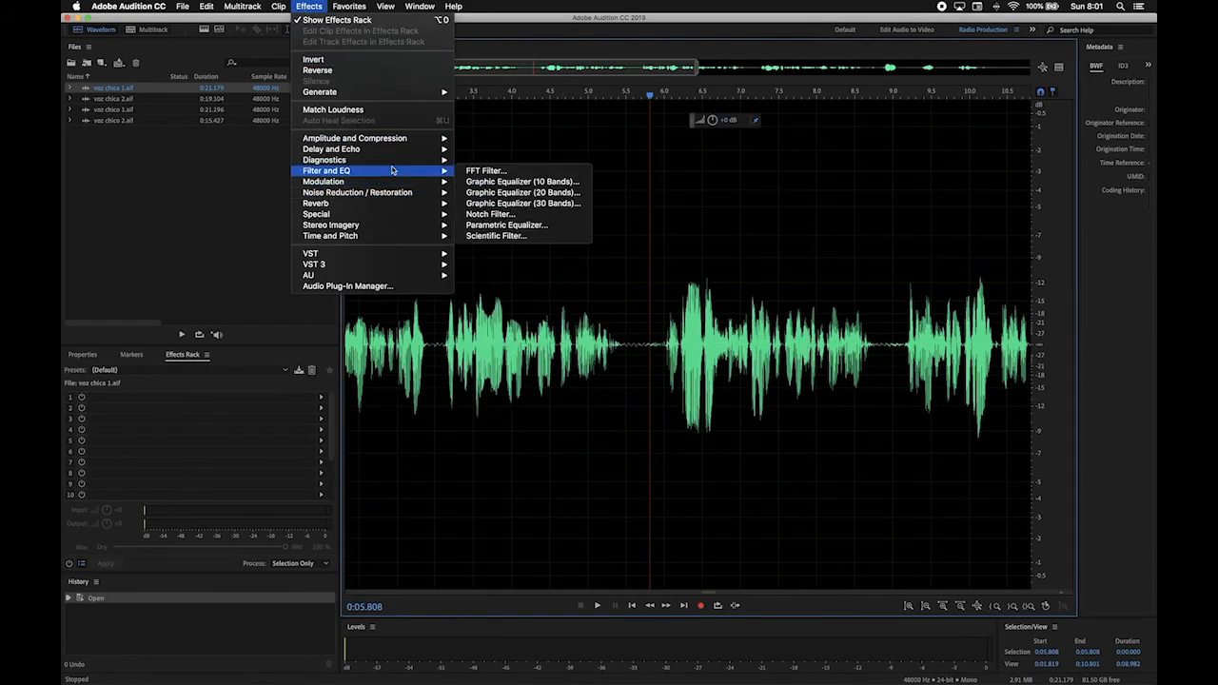
{"action": "left_click", "coordinate": [521, 227]}
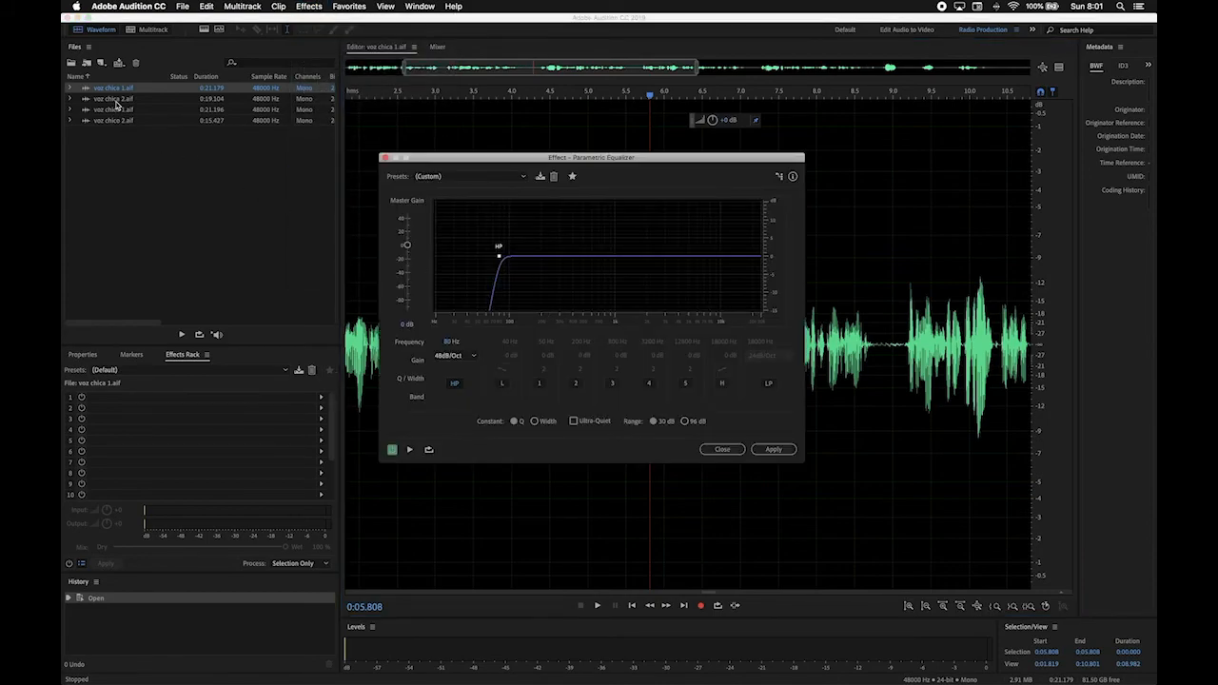
Show voz chica 2.aif in the editor and open a Parametric Equalizer for it
{"action": "double_click", "coordinate": [116, 99]}
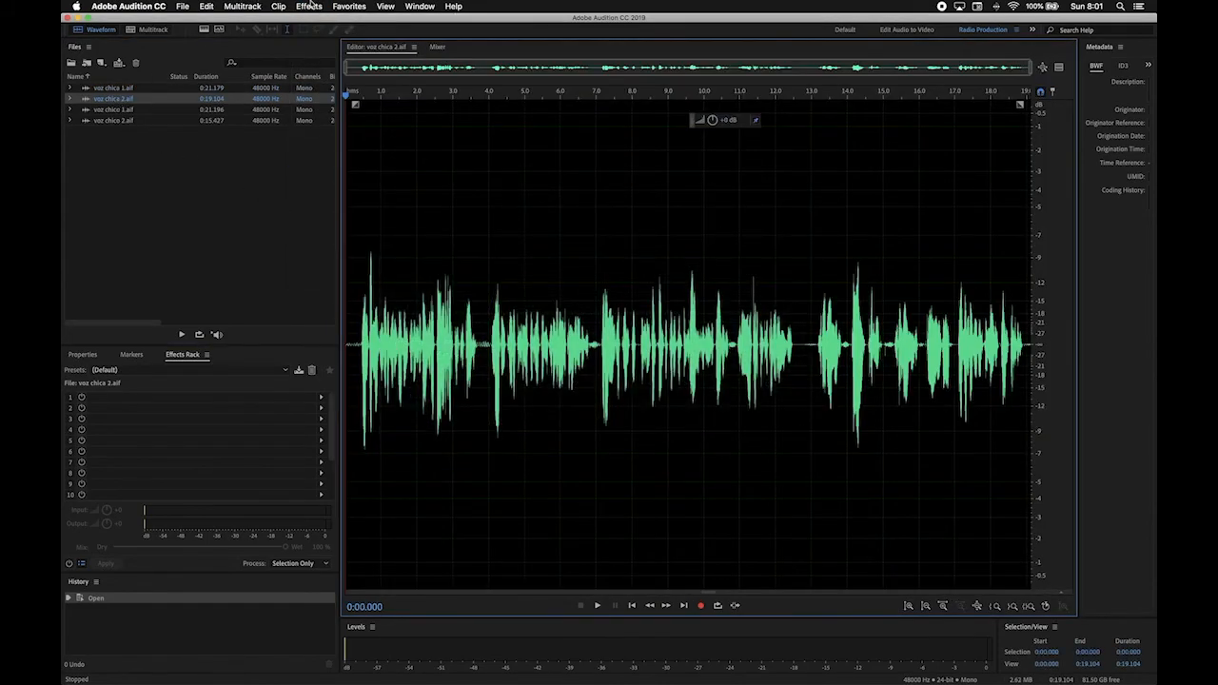
{"action": "left_click", "coordinate": [309, 7]}
{"action": "mouse_move", "coordinate": [360, 170]}
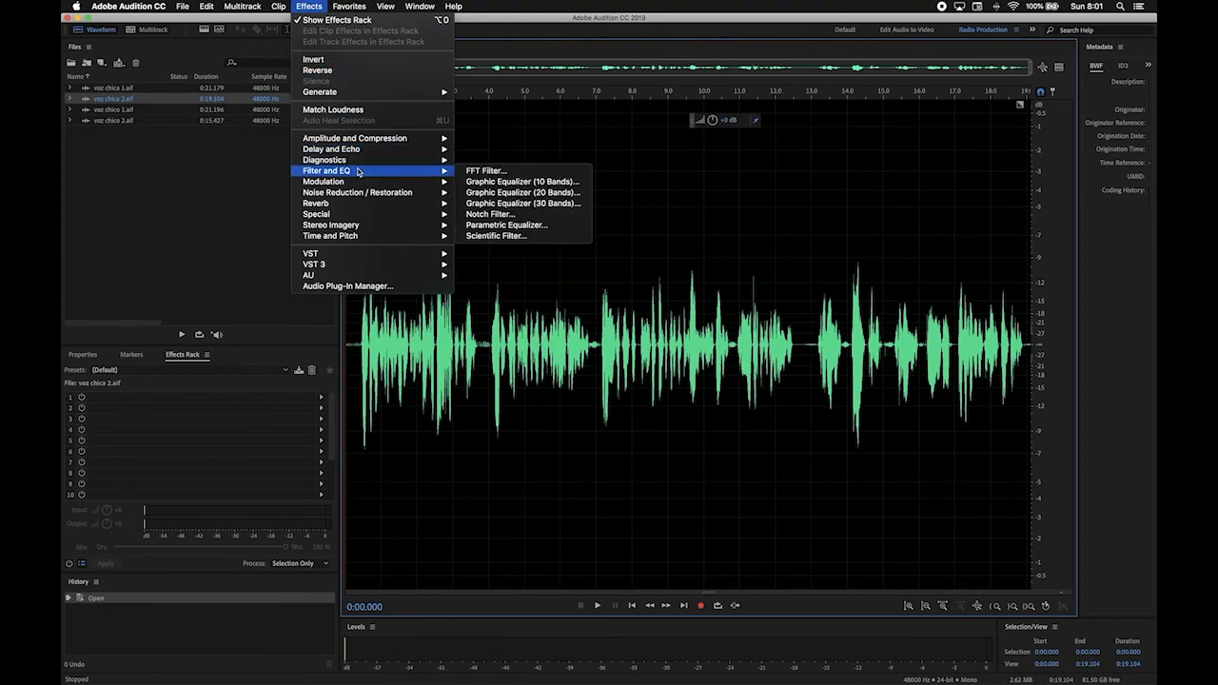
{"action": "left_click", "coordinate": [509, 225]}
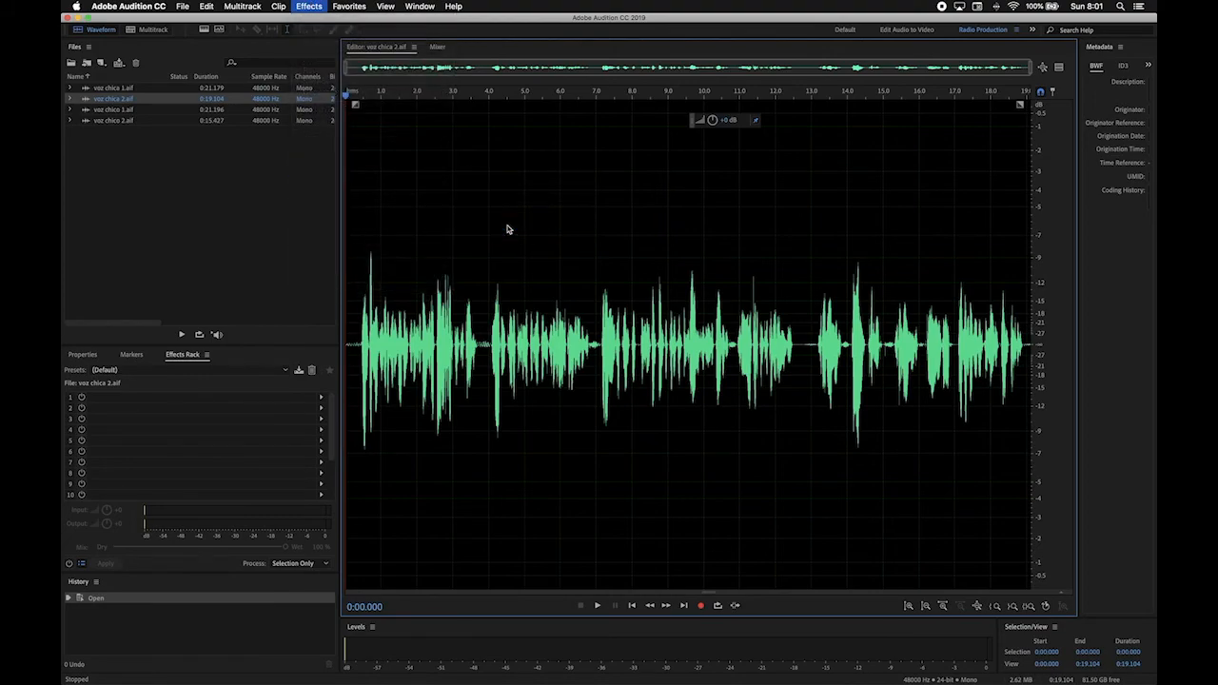
Show voz chico 1.aif in the editor and open a Parametric Equalizer for it
{"action": "double_click", "coordinate": [119, 109]}
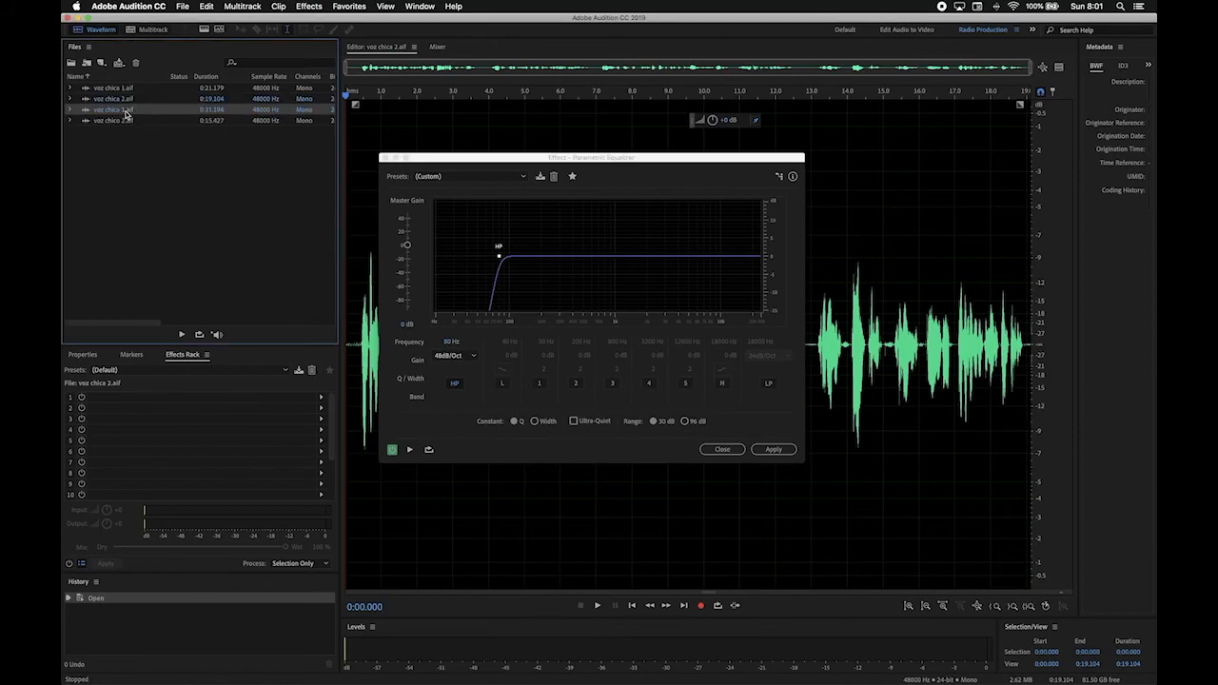
{"action": "left_click", "coordinate": [307, 6]}
{"action": "mouse_move", "coordinate": [362, 172]}
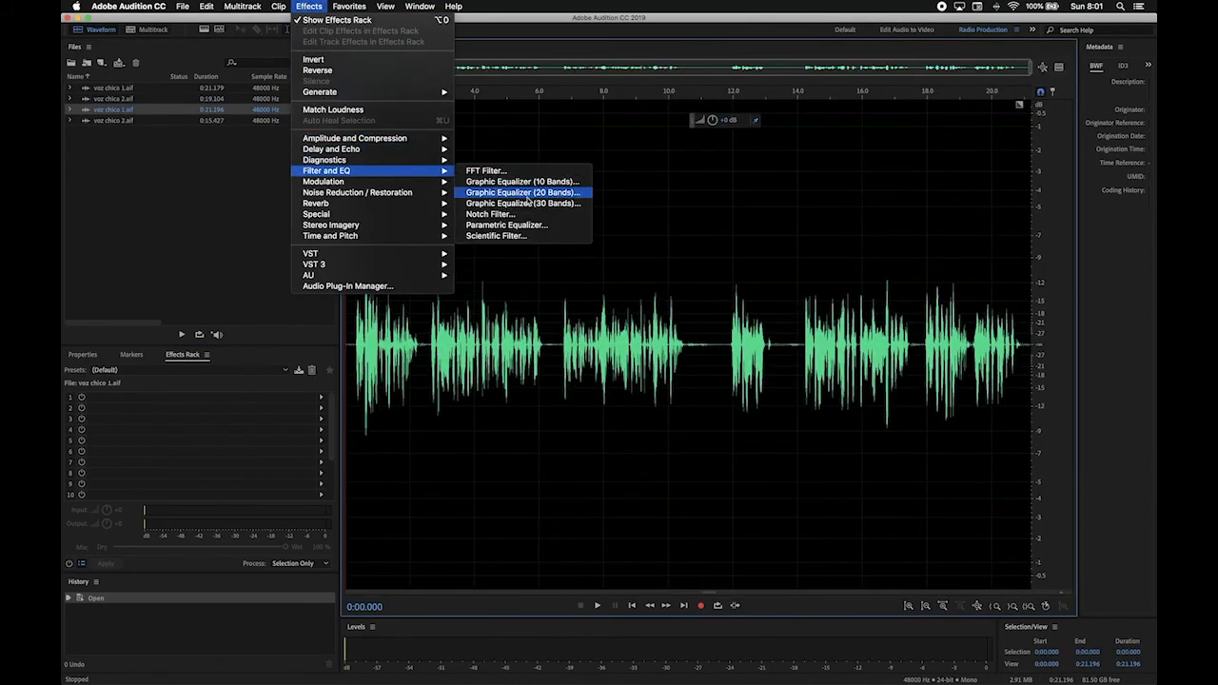
{"action": "left_click", "coordinate": [517, 228]}
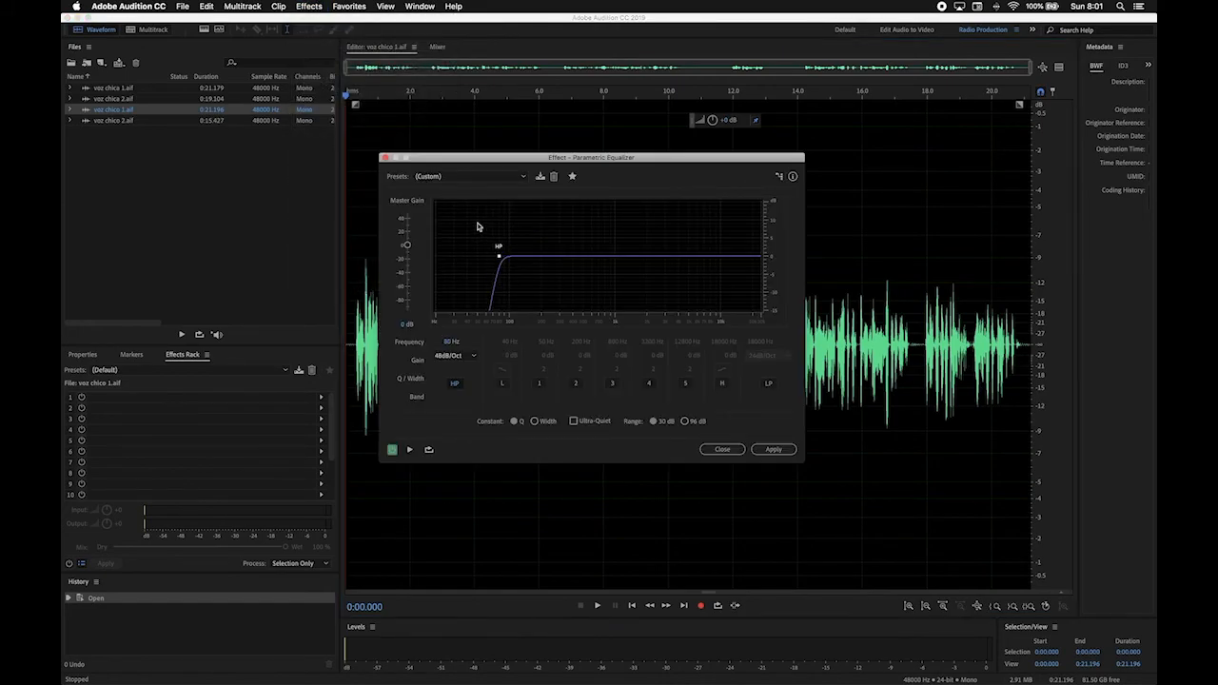
Show voz chico 2.aif in the editor and open a Parametric Equalizer for it
{"action": "double_click", "coordinate": [129, 122]}
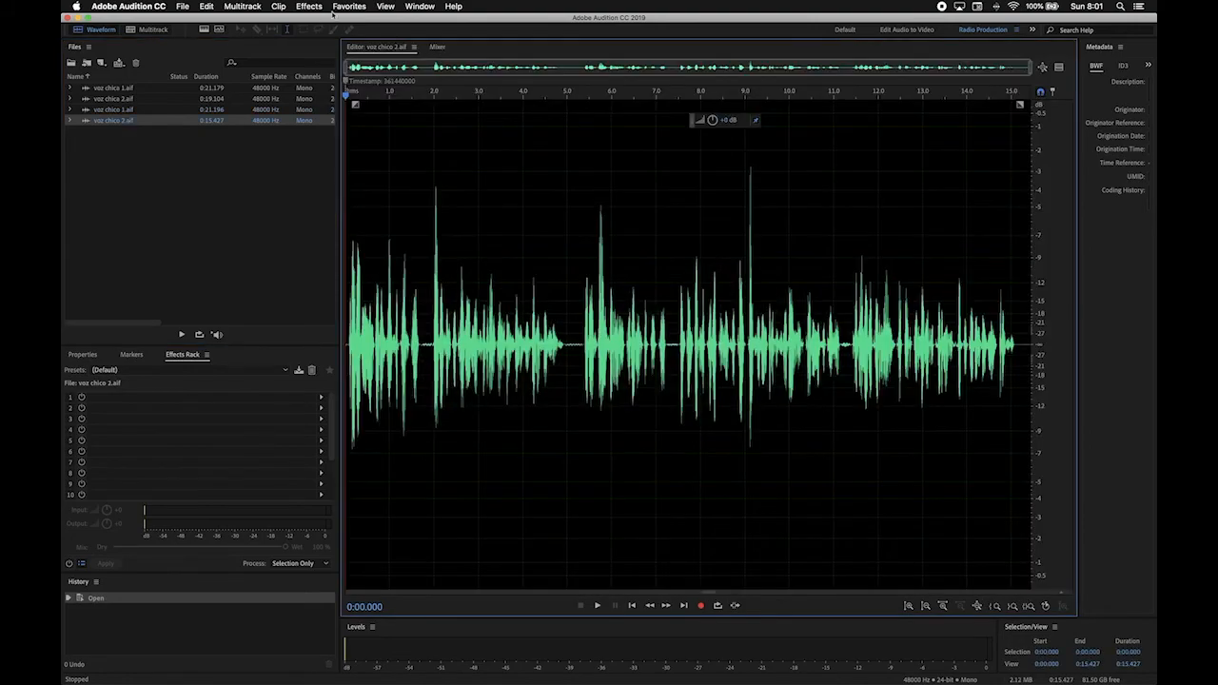
{"action": "left_click", "coordinate": [349, 6]}
{"action": "mouse_move", "coordinate": [306, 8]}
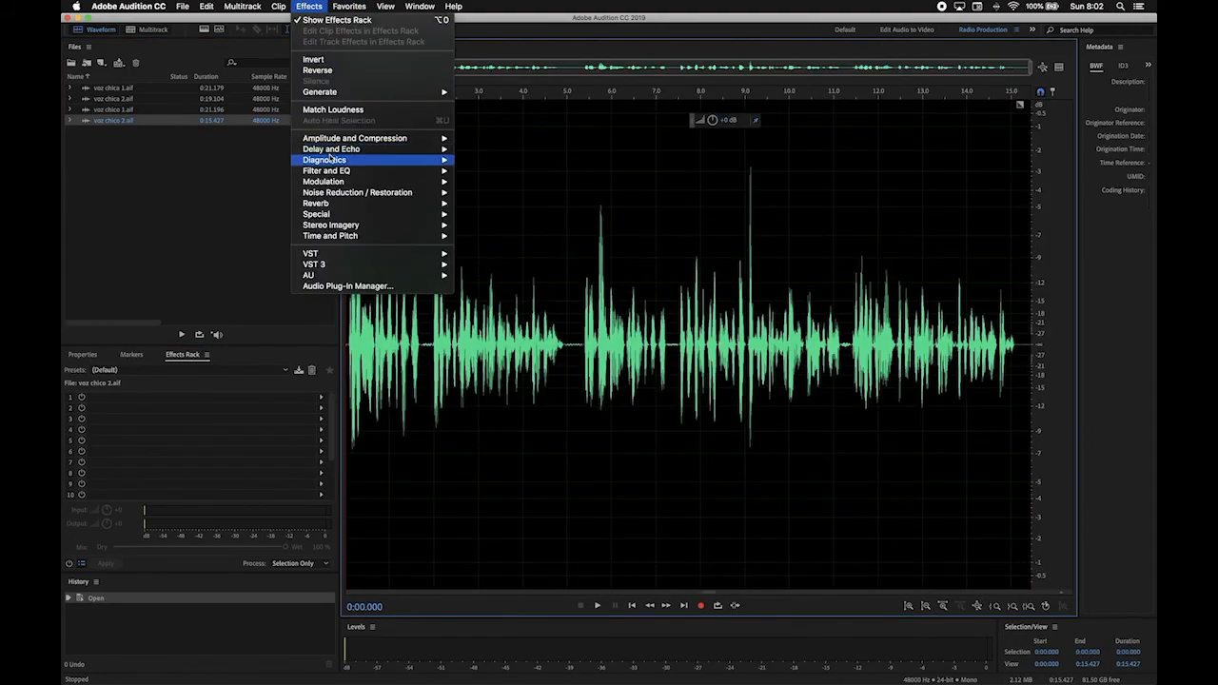
{"action": "mouse_move", "coordinate": [399, 176]}
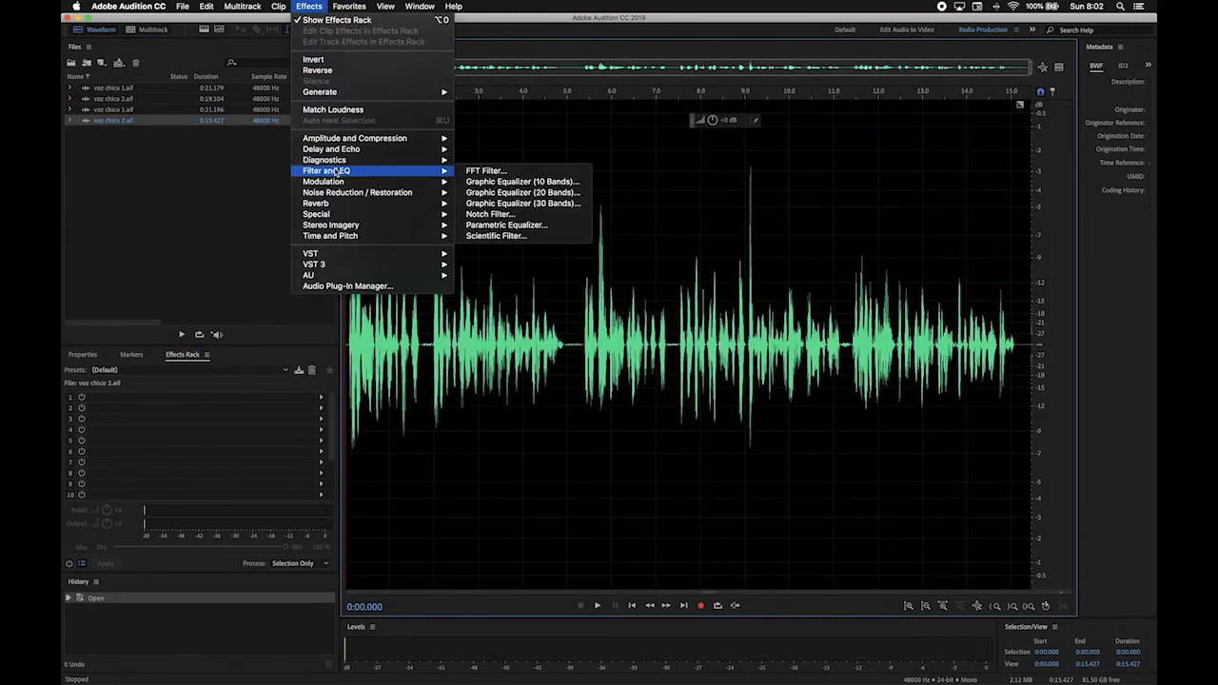
{"action": "left_click", "coordinate": [549, 225]}
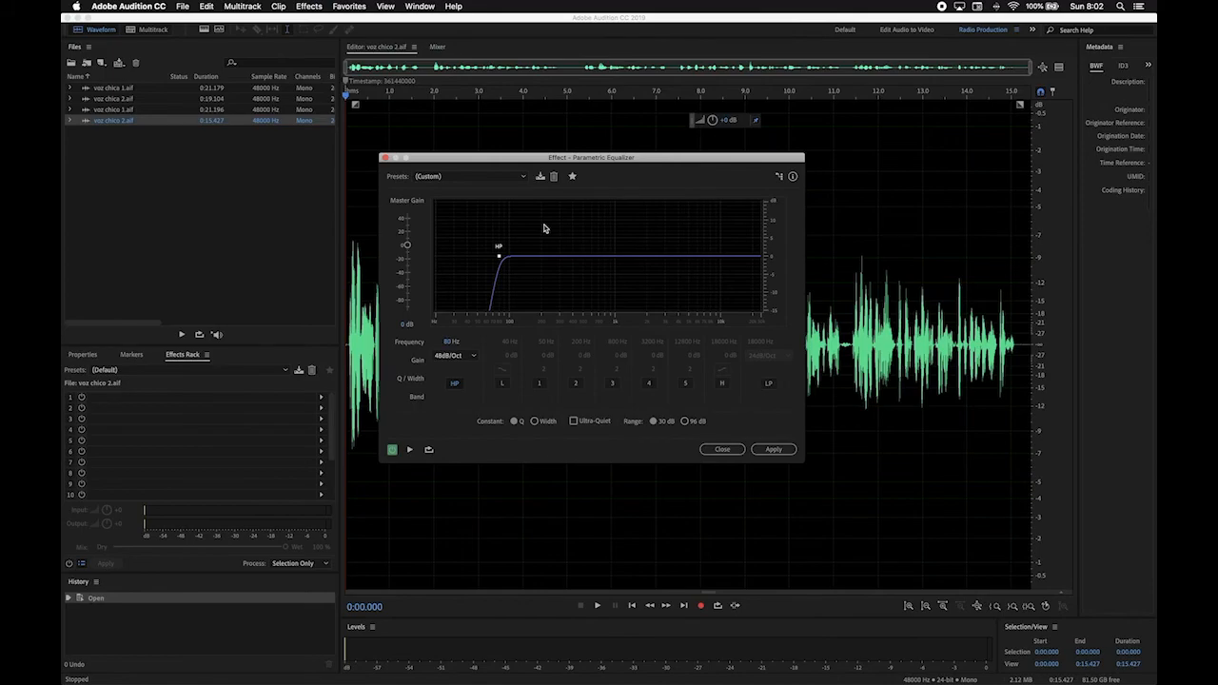
Return to voz chica 1.aif and preview the voice with only the equalizer's high-pass filter on
{"action": "double_click", "coordinate": [113, 90]}
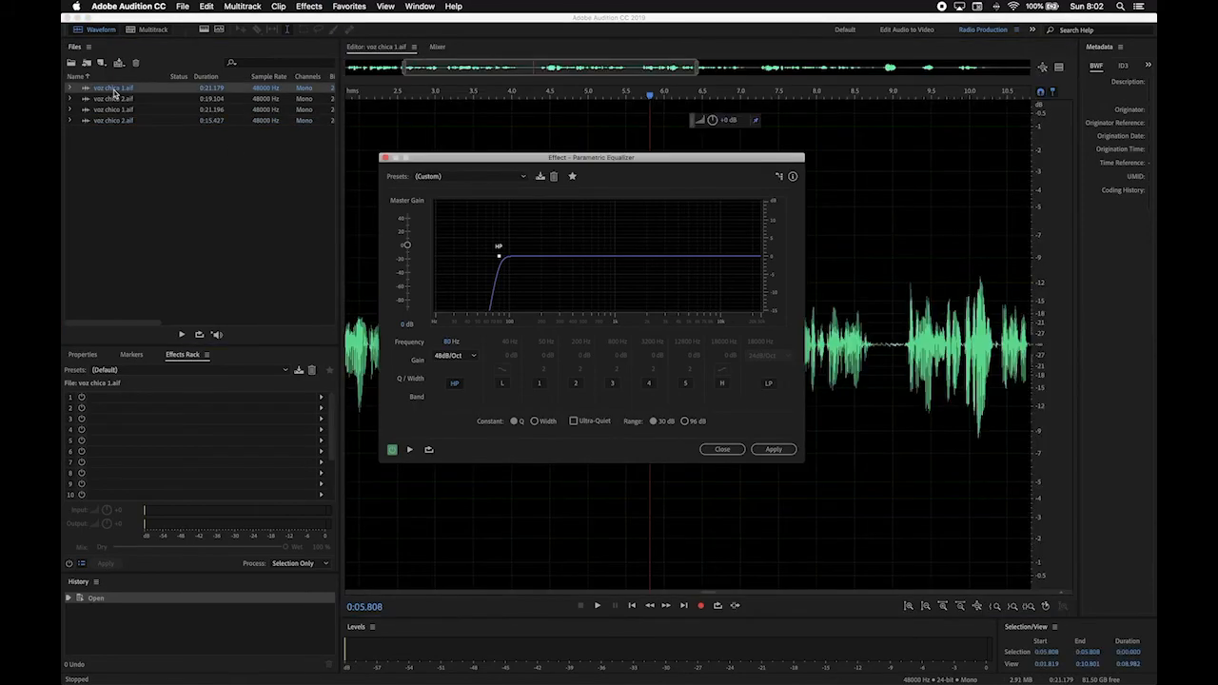
{"action": "left_click_drag", "start_coordinate": [541, 159], "coordinate": [575, 195]}
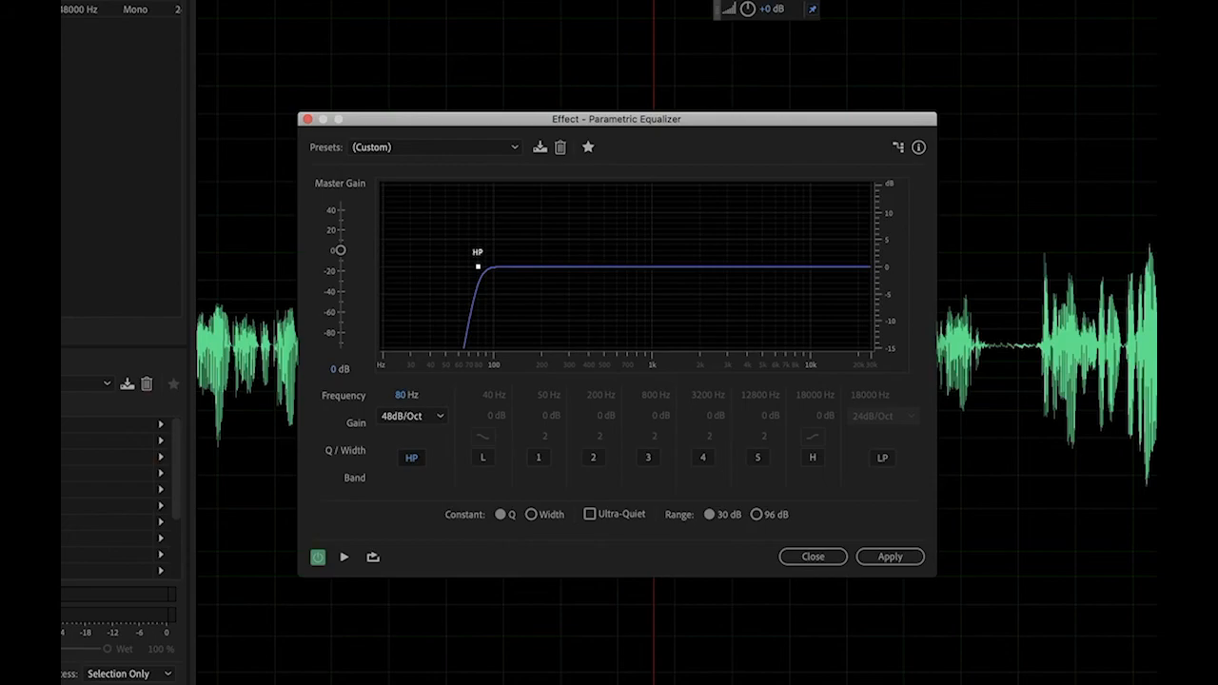
{"action": "left_click", "coordinate": [245, 60]}
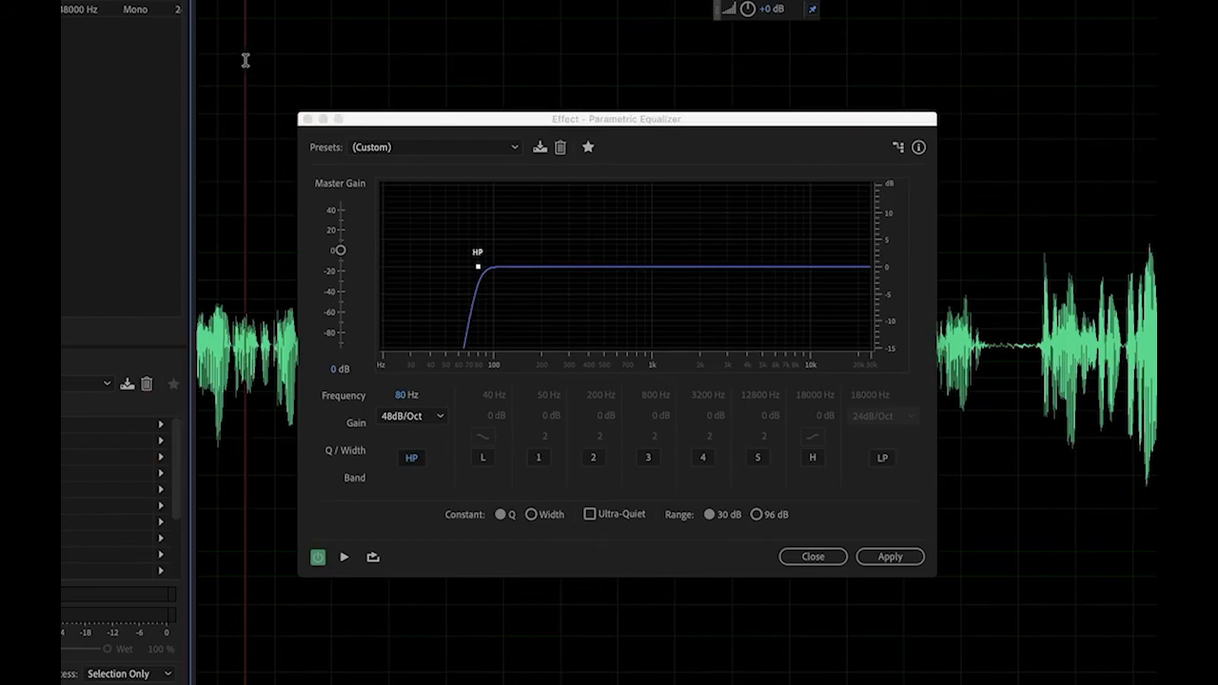
{"action": "key", "text": "space"}
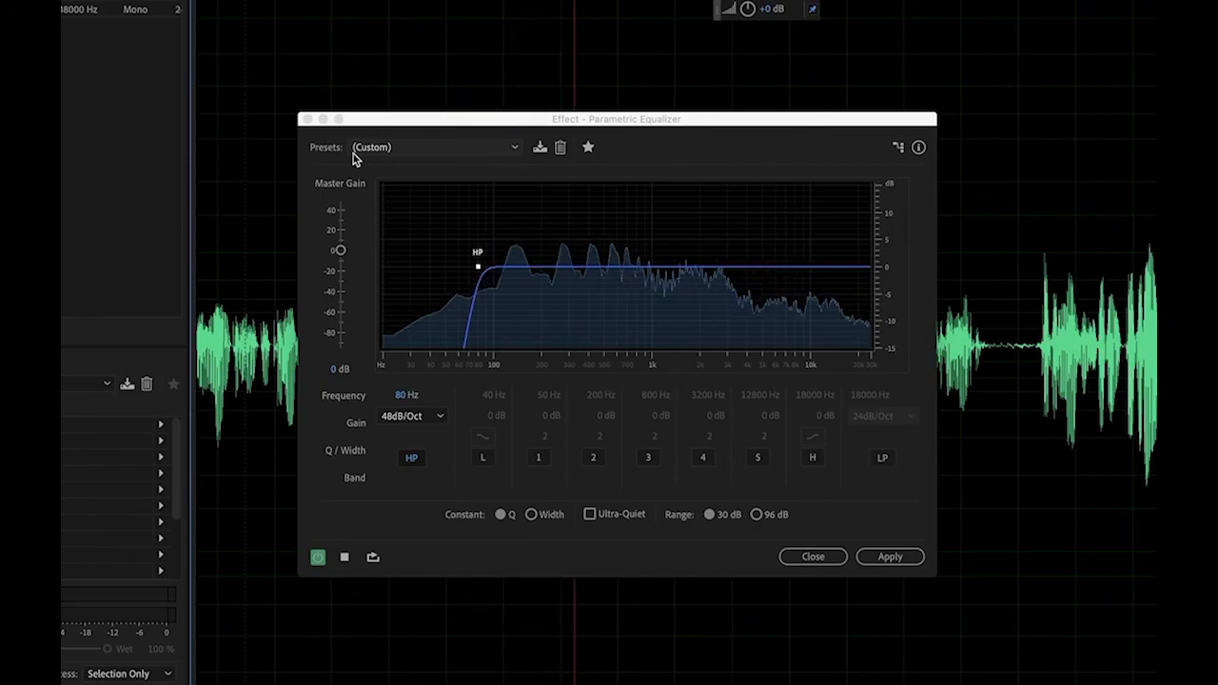
{"action": "key", "text": "space"}
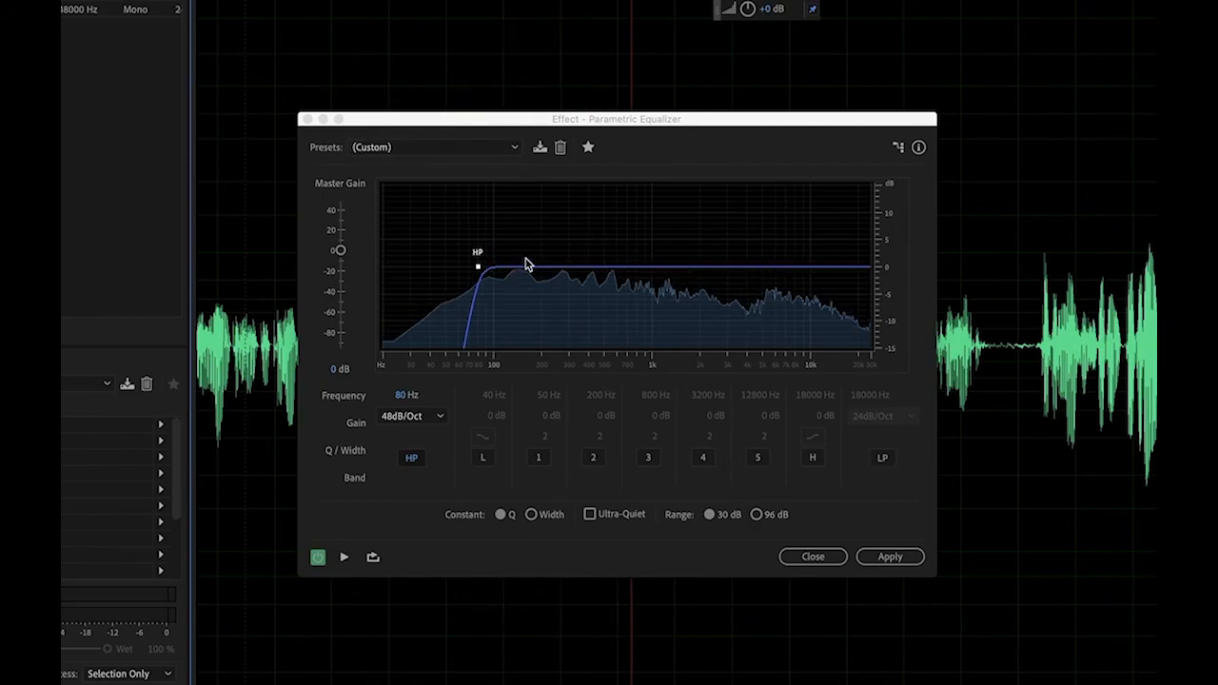
{"action": "key", "text": "space"}
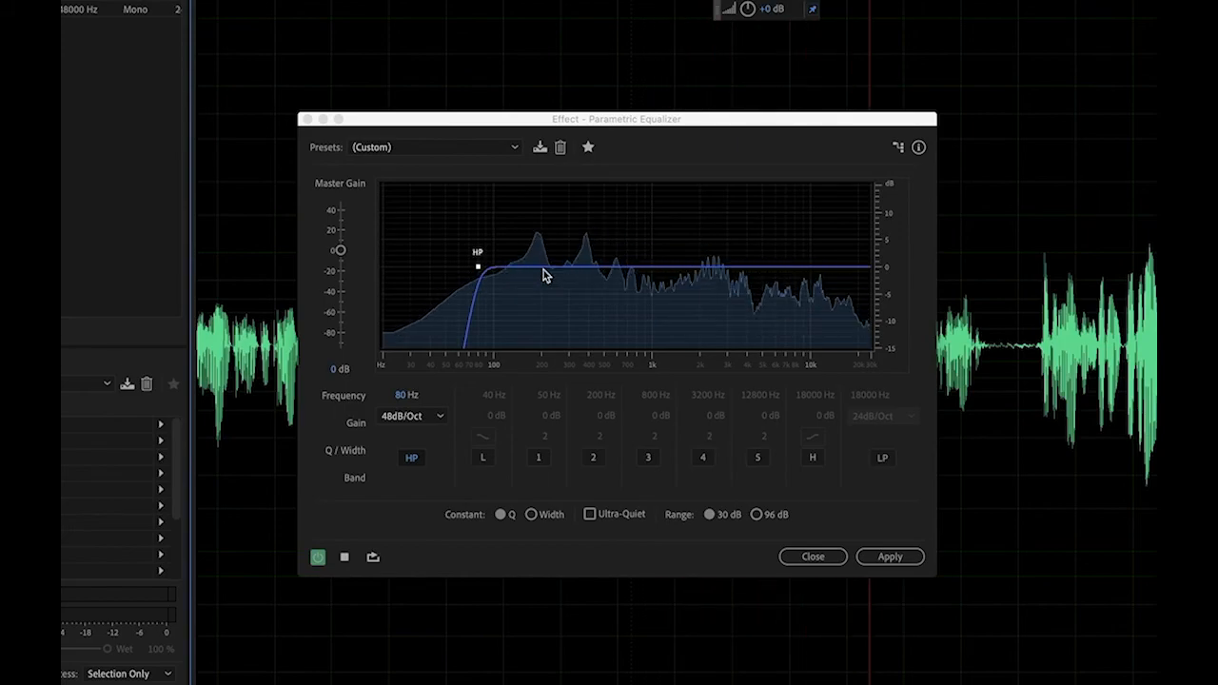
{"action": "key", "text": "space"}
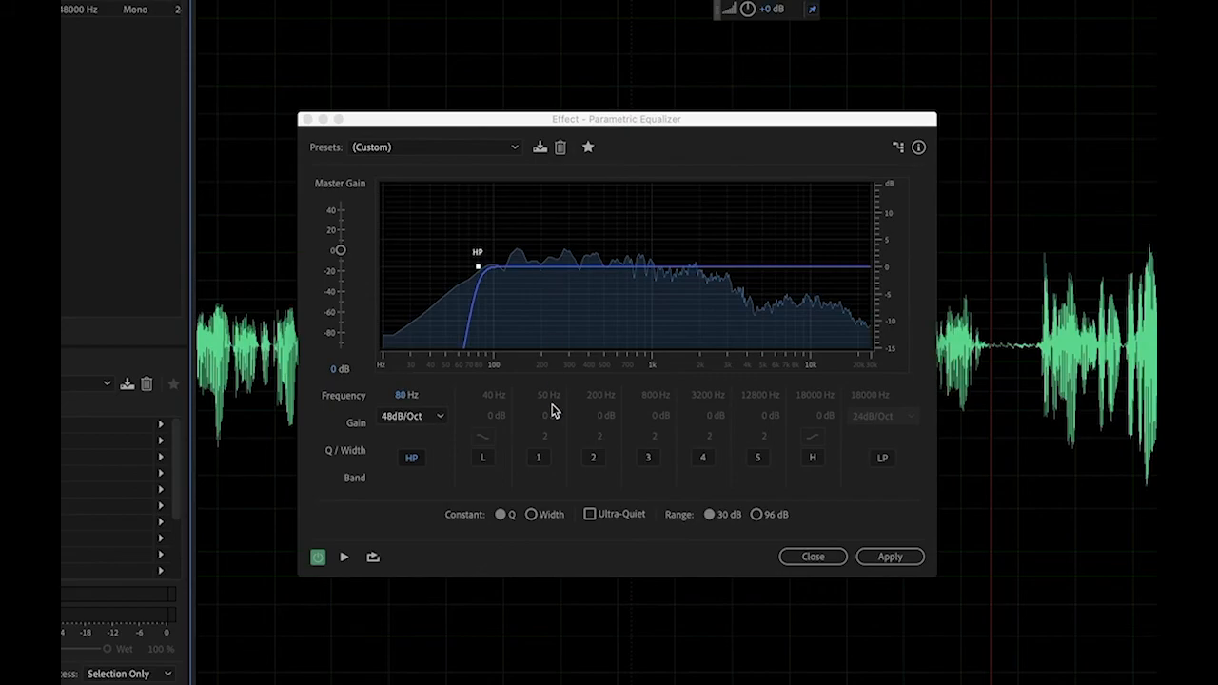
Enable equalizer band 1 for voz chica 1.aif and boost it by 3 dB at 200 Hz with a Q of 1
{"action": "left_click", "coordinate": [539, 461]}
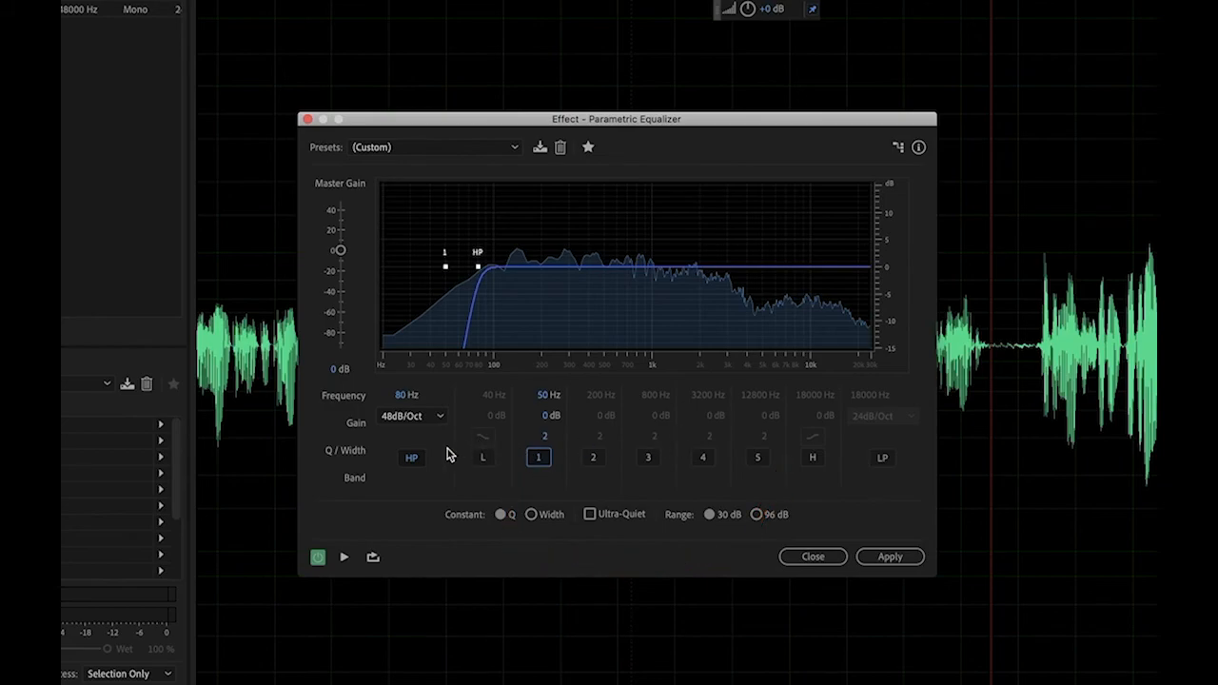
{"action": "left_click", "coordinate": [545, 437]}
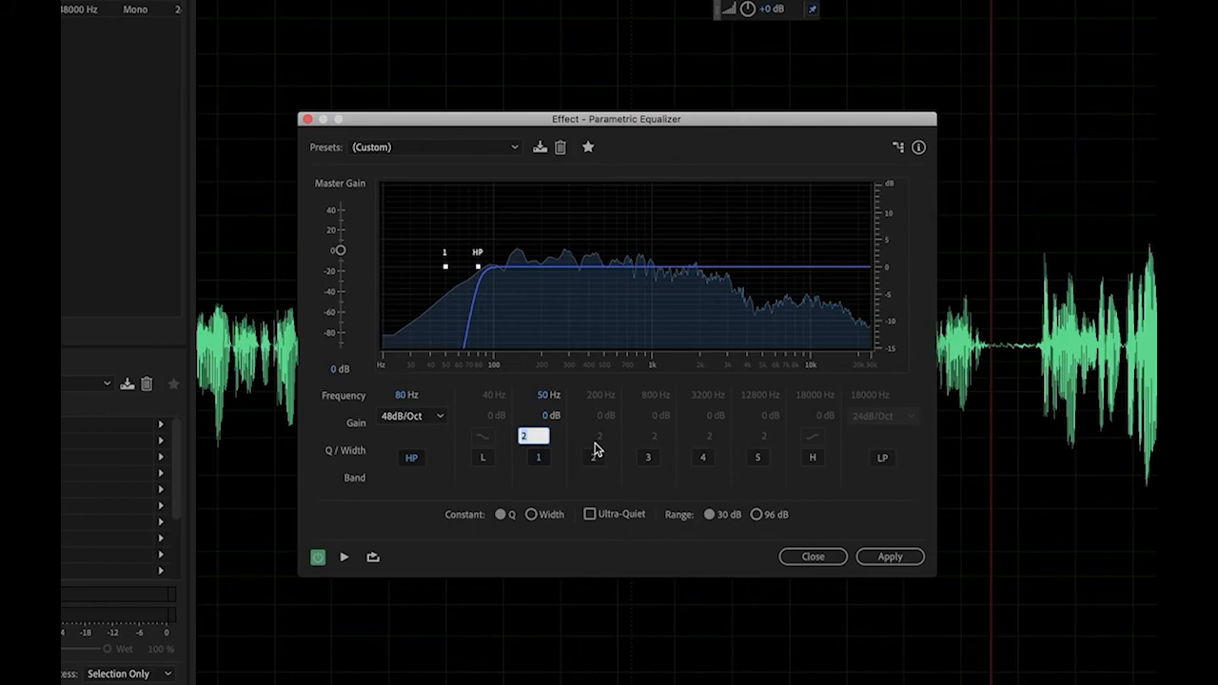
{"action": "type", "text": "1"}
{"action": "key", "text": "Return"}
{"action": "left_click", "coordinate": [541, 400]}
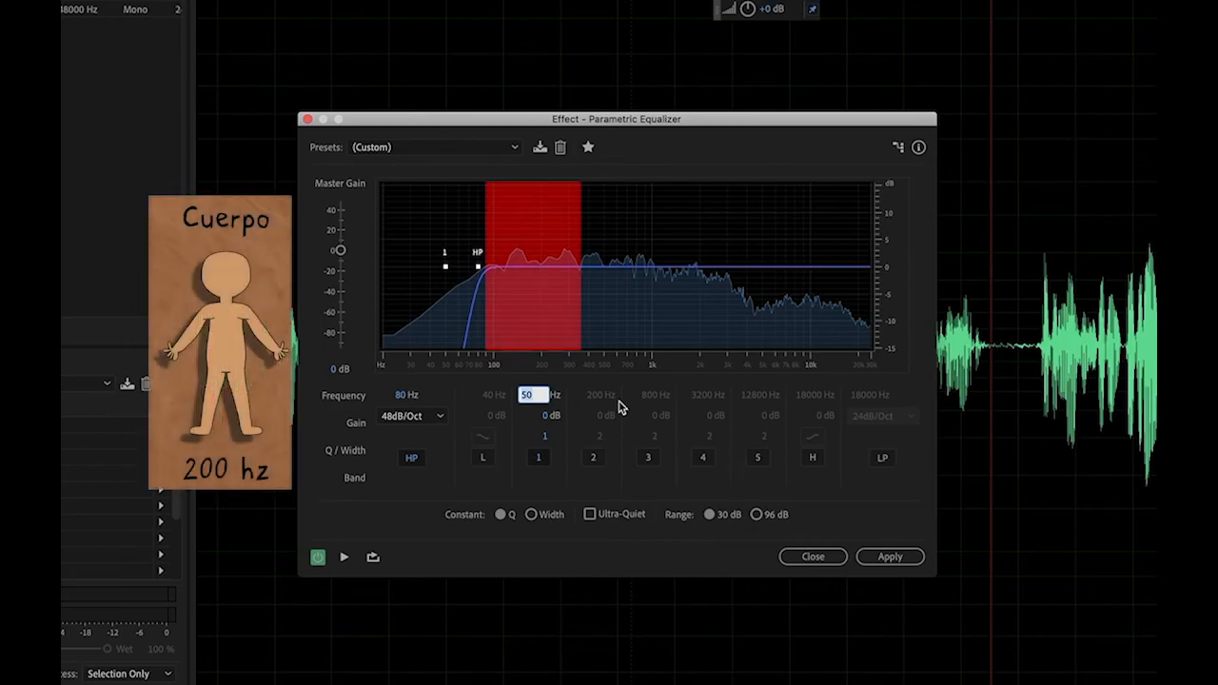
{"action": "type", "text": "200"}
{"action": "key", "text": "Return"}
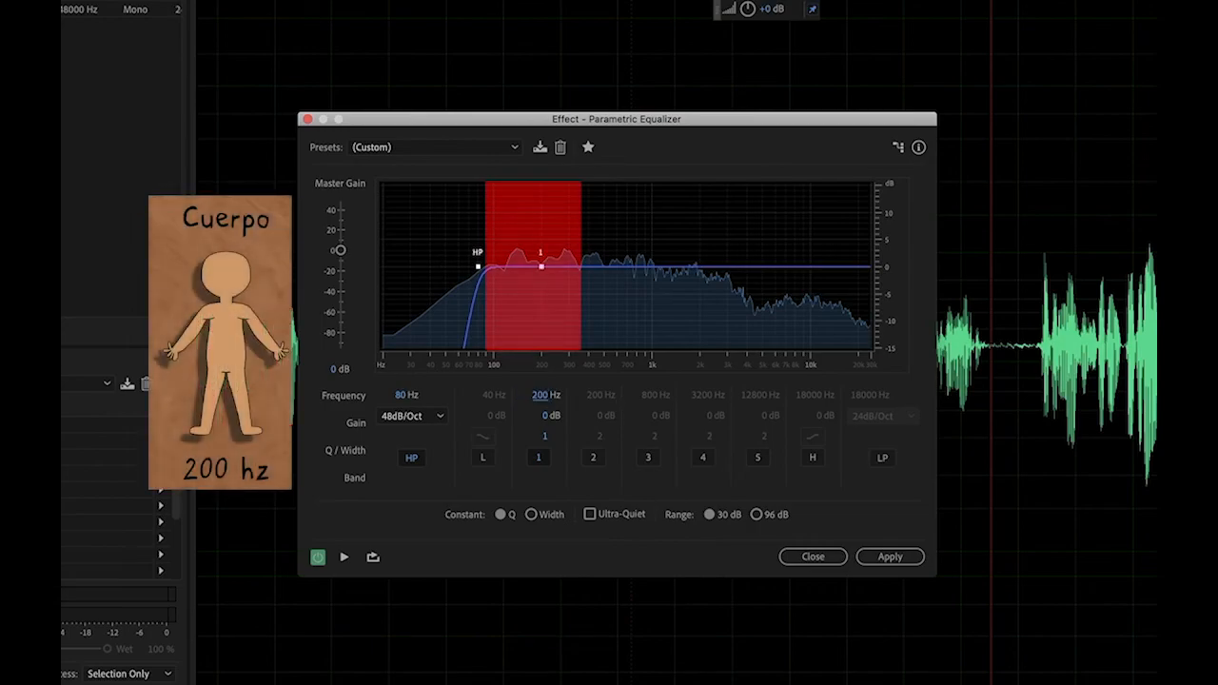
{"action": "left_click", "coordinate": [547, 416]}
{"action": "type", "text": "3"}
{"action": "key", "text": "Return"}
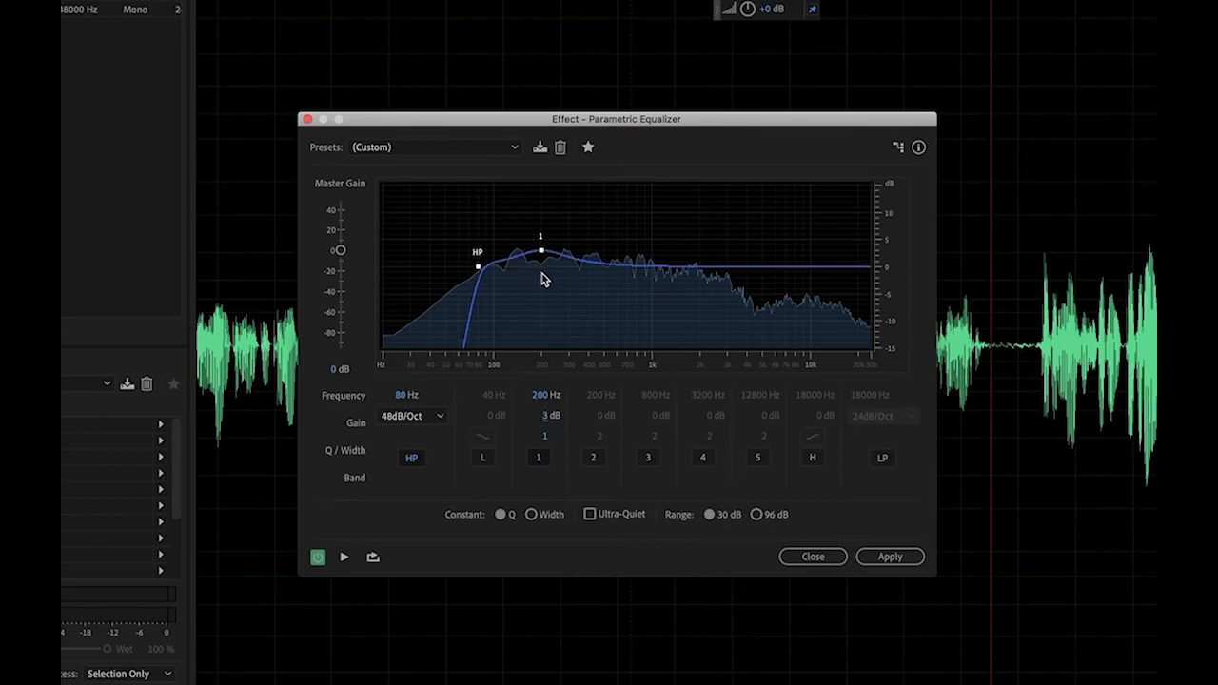
Preview voz chica 1.aif with the band 1 boost and stop the playback
{"action": "key", "text": "space"}
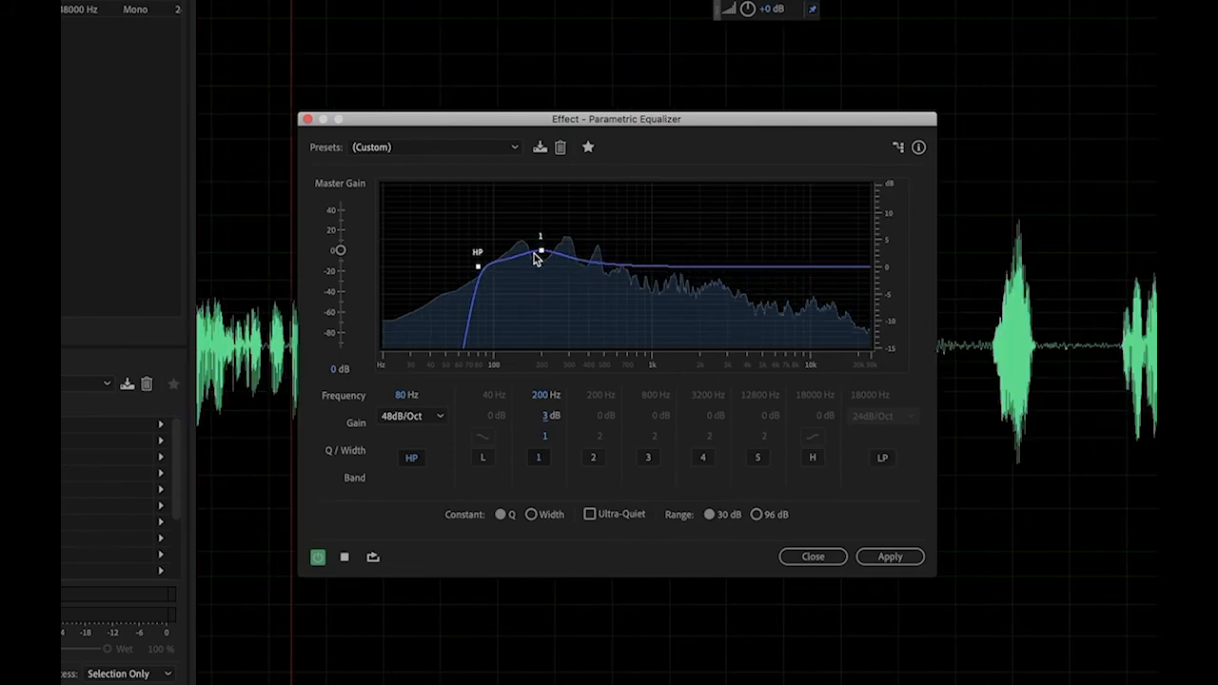
{"action": "scroll", "coordinate": [363, 24], "scroll_direction": "down", "scroll_amount": 5}
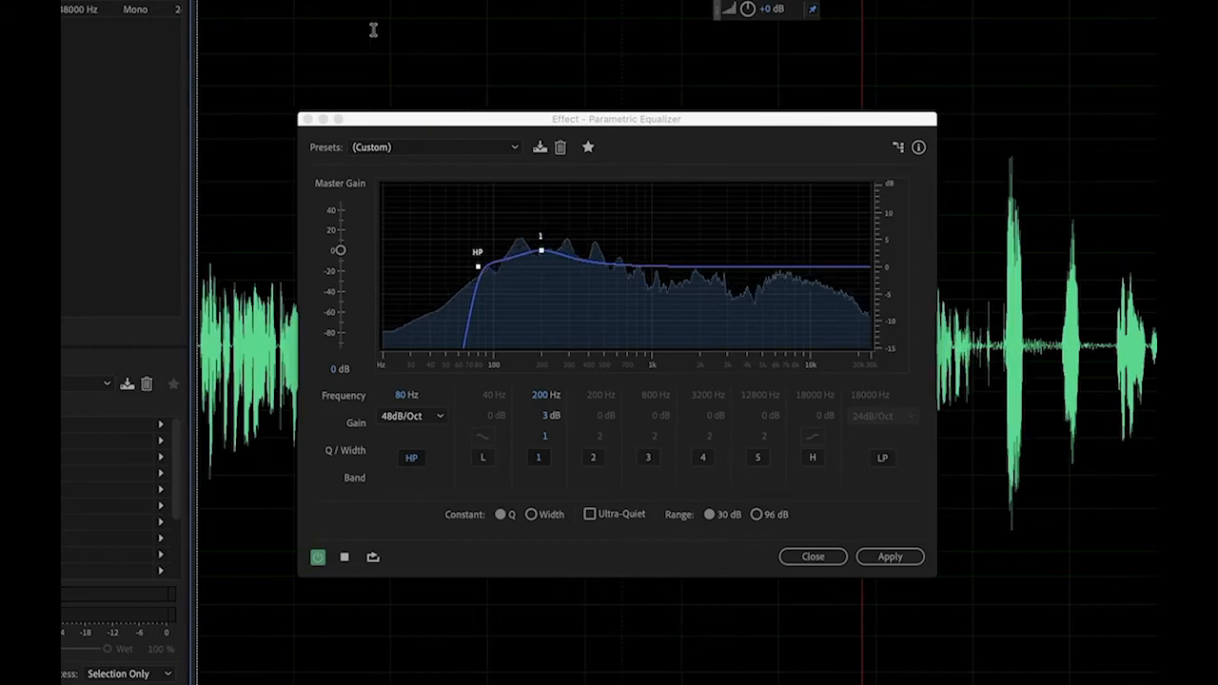
{"action": "key", "text": "space"}
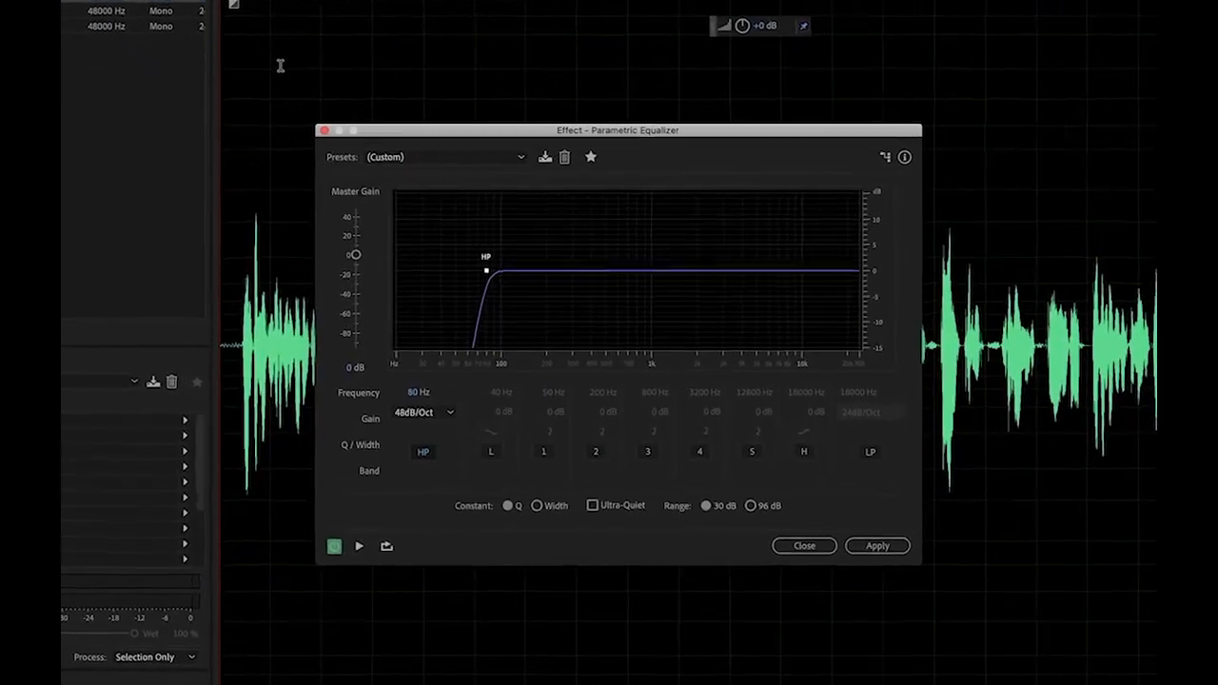
Preview voz chica 2.aif from near its start with only the high-pass filter on
{"action": "left_click", "coordinate": [237, 48]}
{"action": "key", "text": "space"}
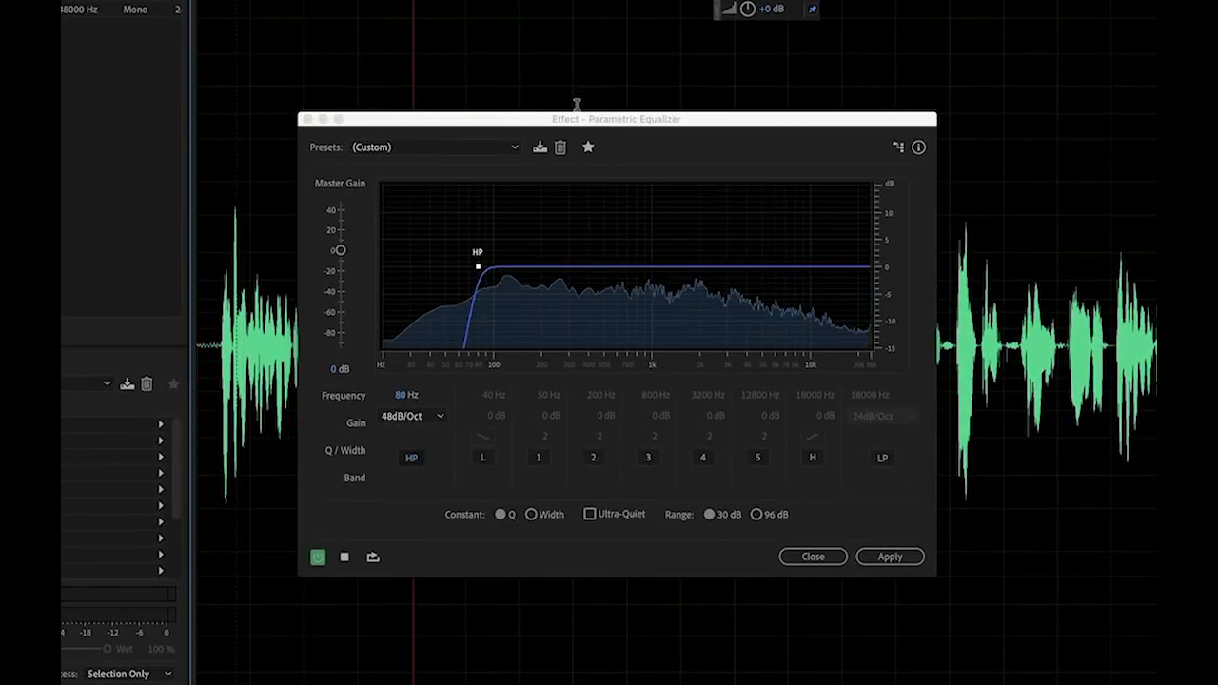
{"action": "key", "text": "space"}
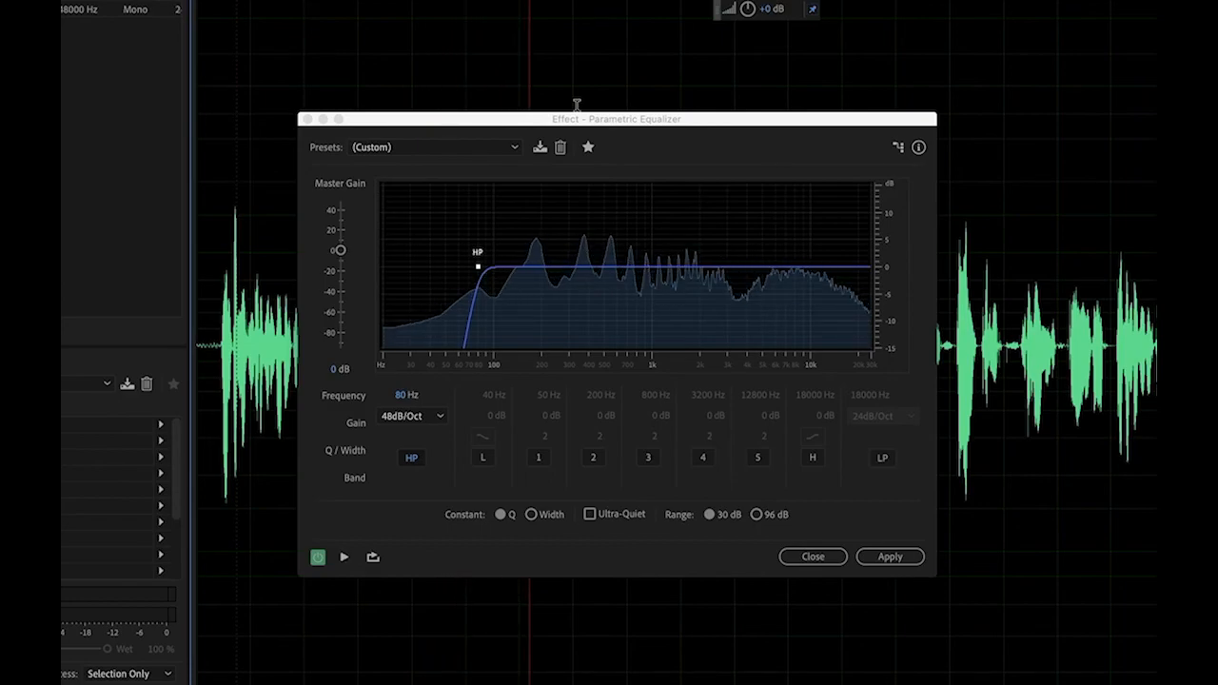
Enable band 1 for voz chica 2.aif at 200 Hz with 4.5 dB gain and a Q of 1, and start a preview
{"action": "left_click", "coordinate": [539, 458]}
{"action": "left_click", "coordinate": [545, 394]}
{"action": "type", "text": "2"}
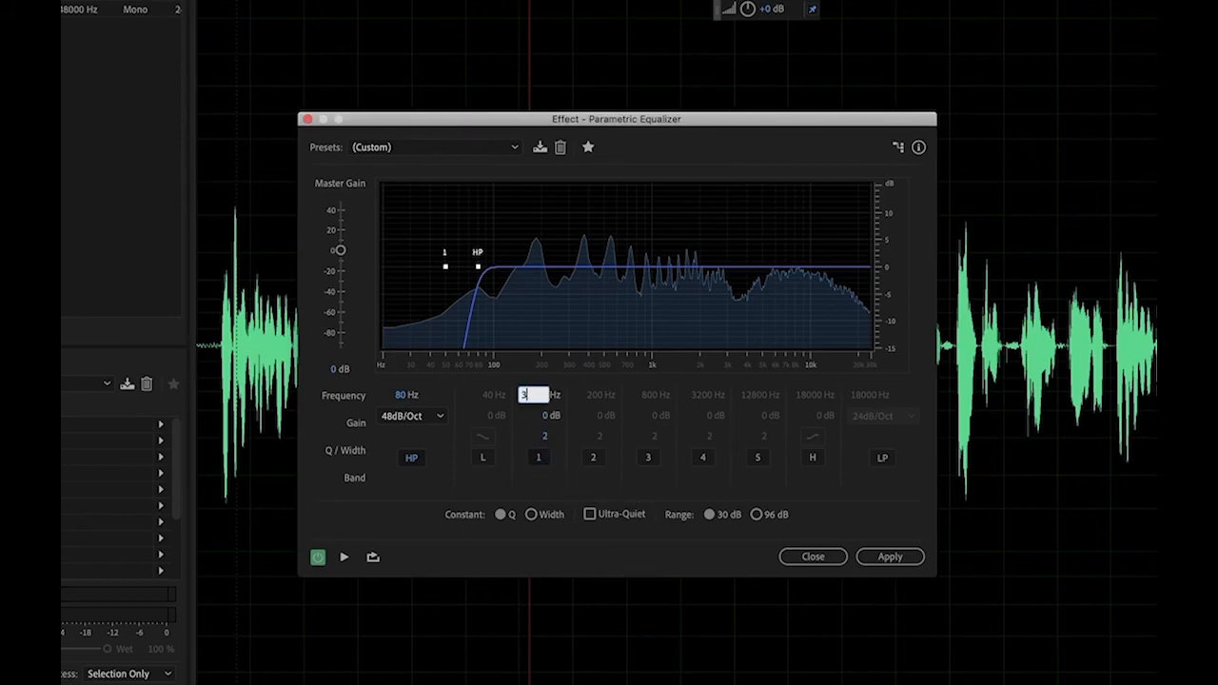
{"action": "type", "text": "00"}
{"action": "key", "text": "Return"}
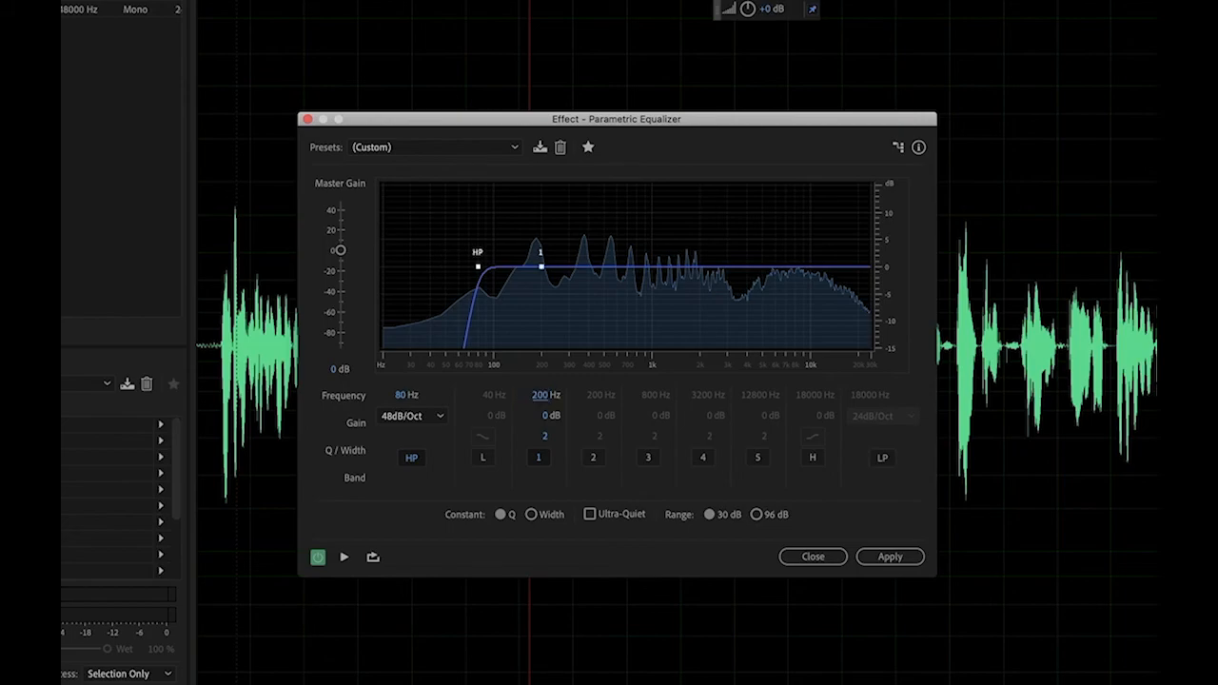
{"action": "left_click", "coordinate": [545, 419]}
{"action": "type", "text": "4.5"}
{"action": "key", "text": "Return"}
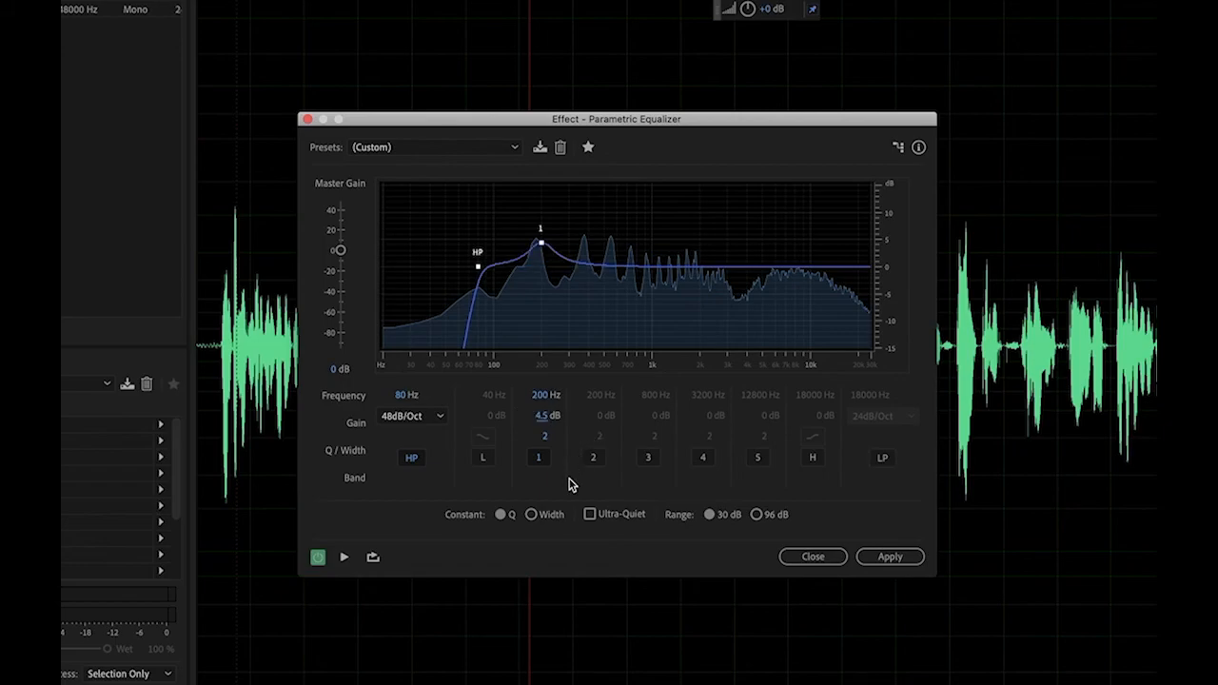
{"action": "left_click", "coordinate": [545, 439]}
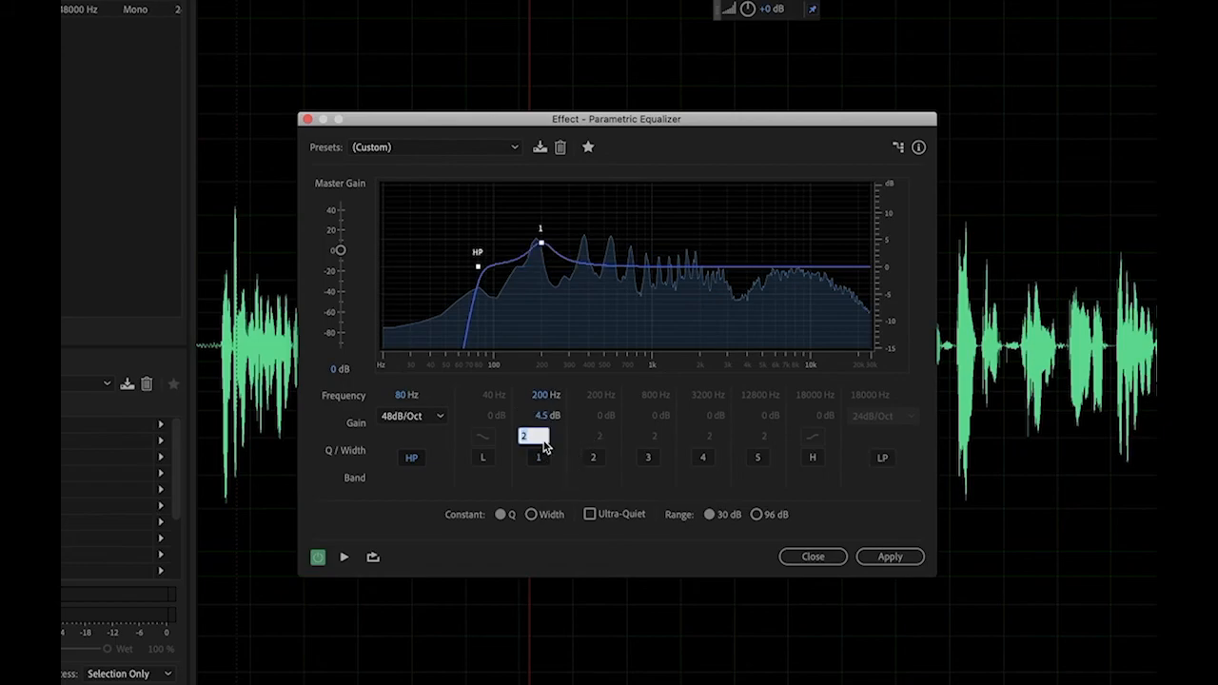
{"action": "type", "text": "1"}
{"action": "key", "text": "Return"}
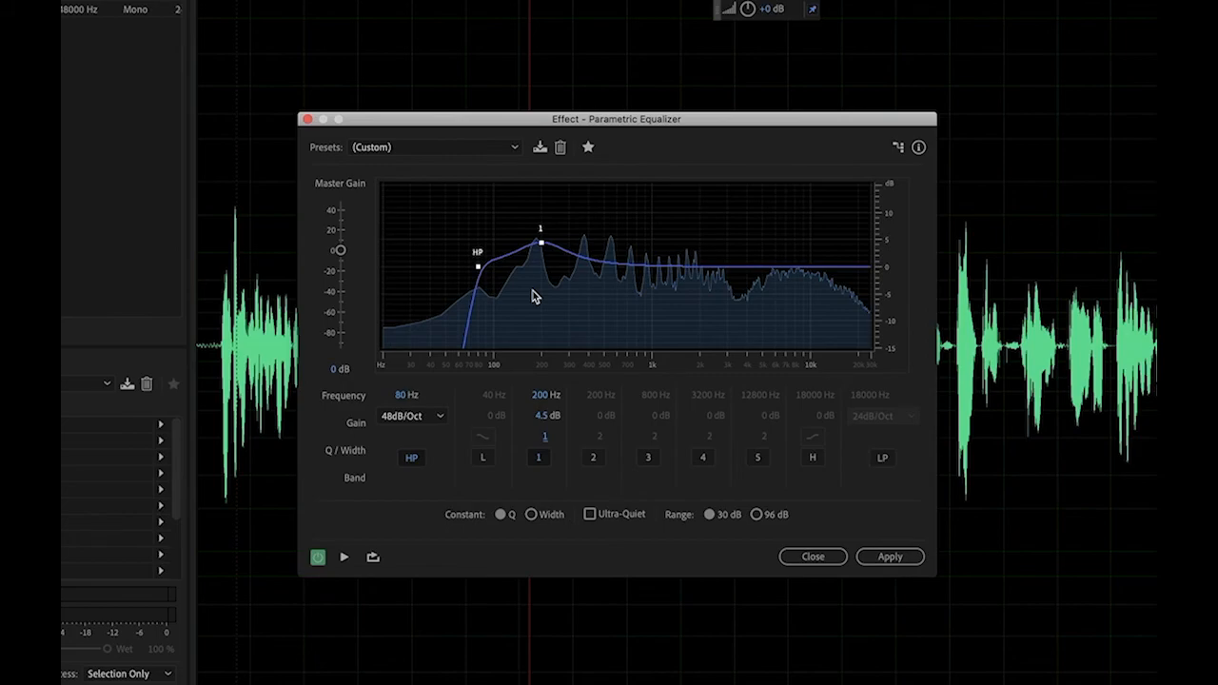
{"action": "key", "text": "space"}
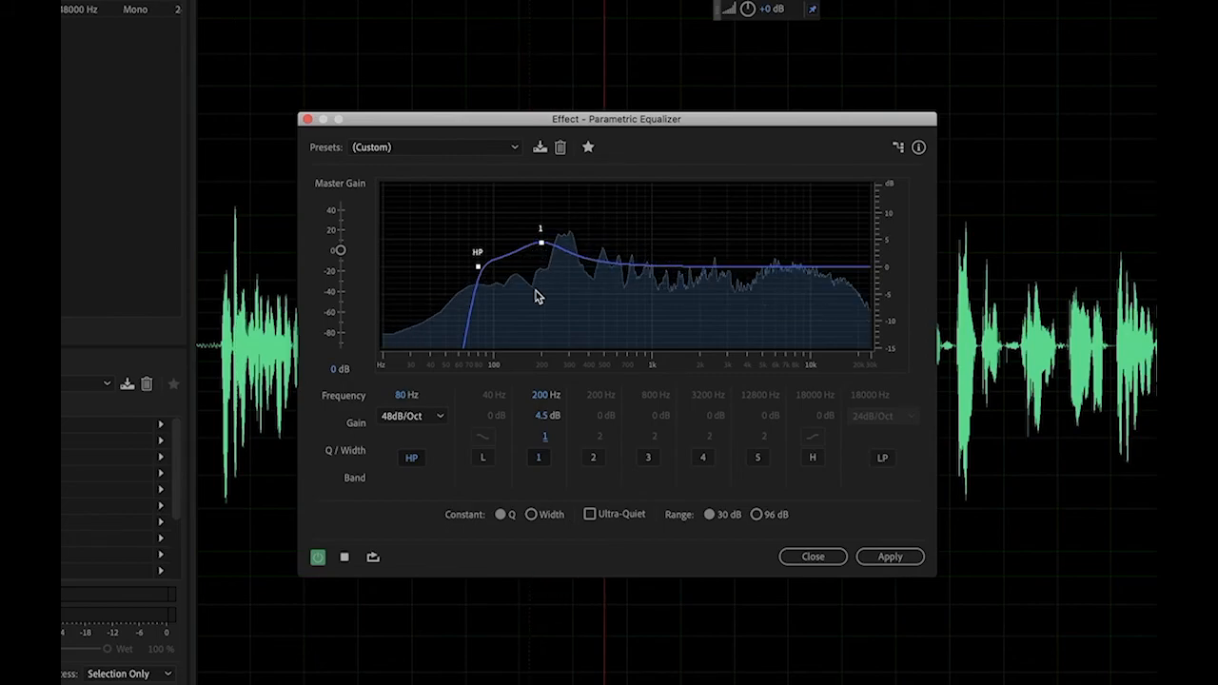
Stop the voz chica 2.aif preview, switch to voz chico 1.aif and audition it with only the high-pass filter on
{"action": "key", "text": "space"}
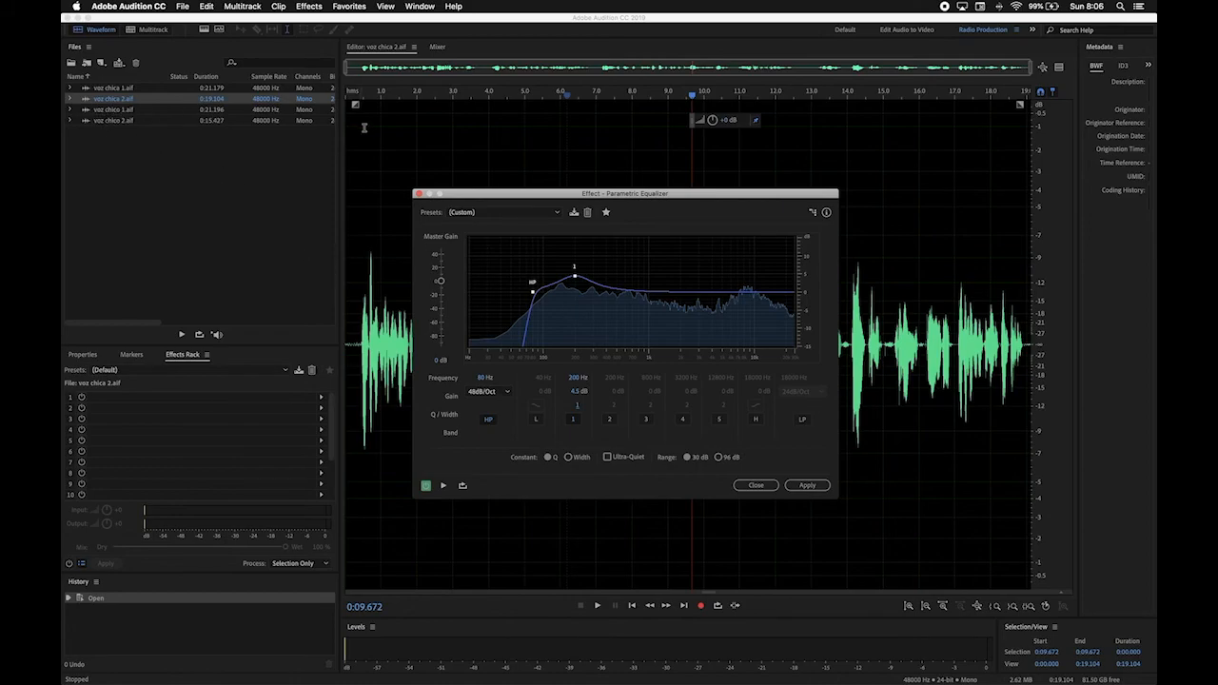
{"action": "left_click", "coordinate": [110, 112]}
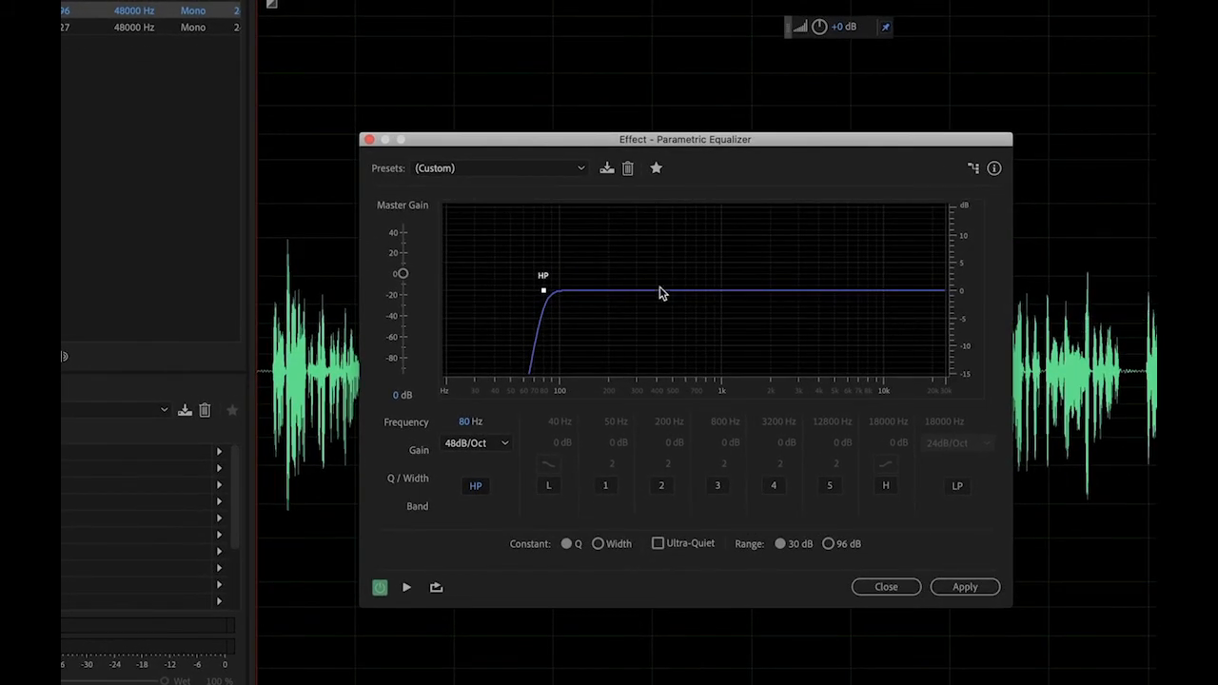
{"action": "key", "text": "space"}
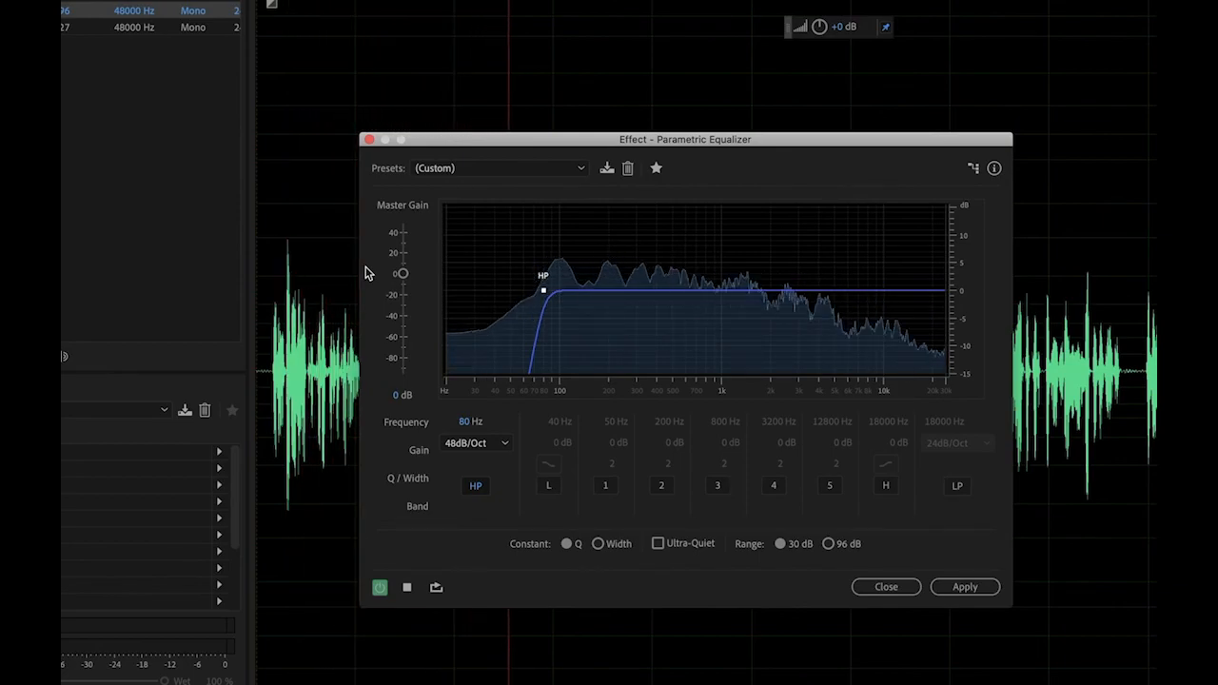
{"action": "key", "text": "space"}
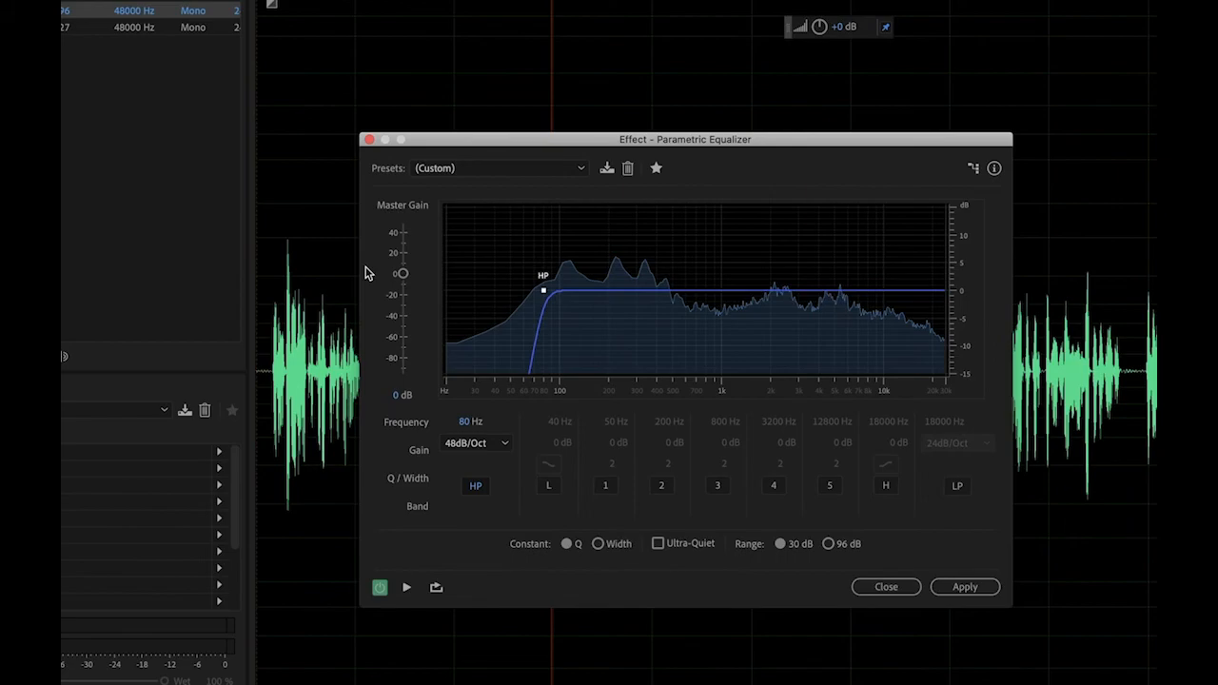
{"action": "key", "text": "space"}
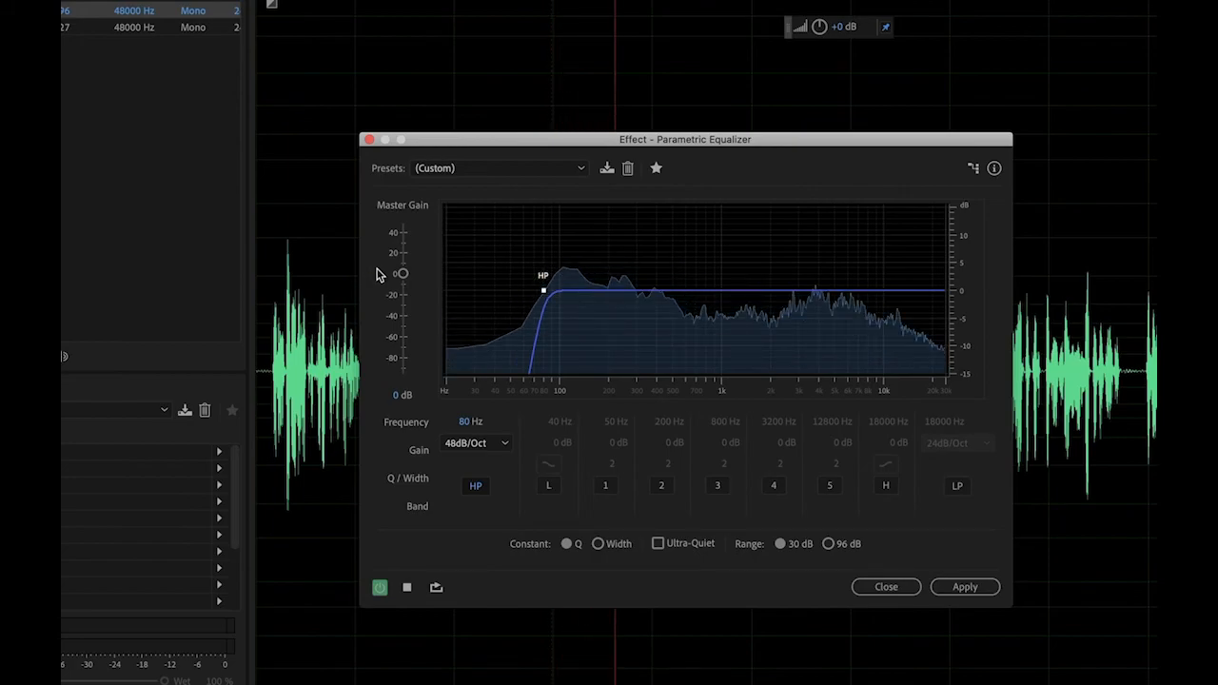
{"action": "key", "text": "space"}
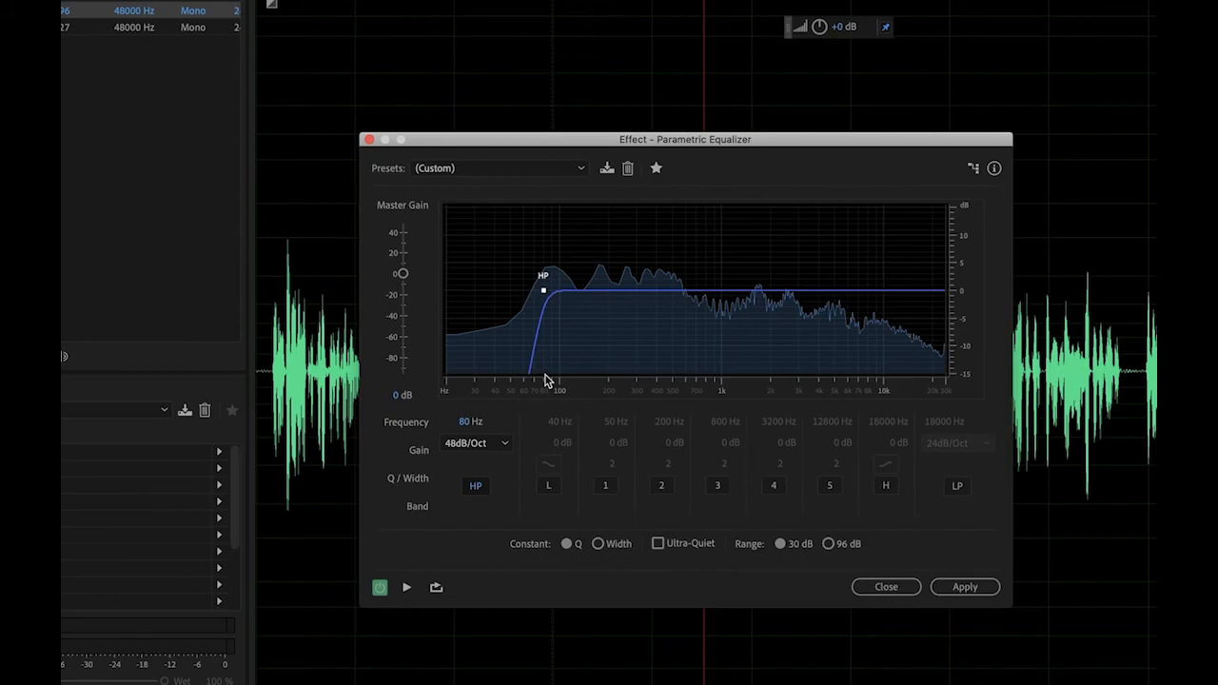
Enable equalizer band 1 for voz chico 1.aif at 200 Hz with a Q of 1
{"action": "left_click", "coordinate": [609, 485]}
{"action": "left_click", "coordinate": [613, 465]}
{"action": "type", "text": "1"}
{"action": "key", "text": "Return"}
{"action": "left_click", "coordinate": [609, 424]}
{"action": "type", "text": "200"}
{"action": "key", "text": "Return"}
Set band 1's gain to 2 dB for voz chico 1.aif and preview the boost
{"action": "left_click", "coordinate": [611, 442]}
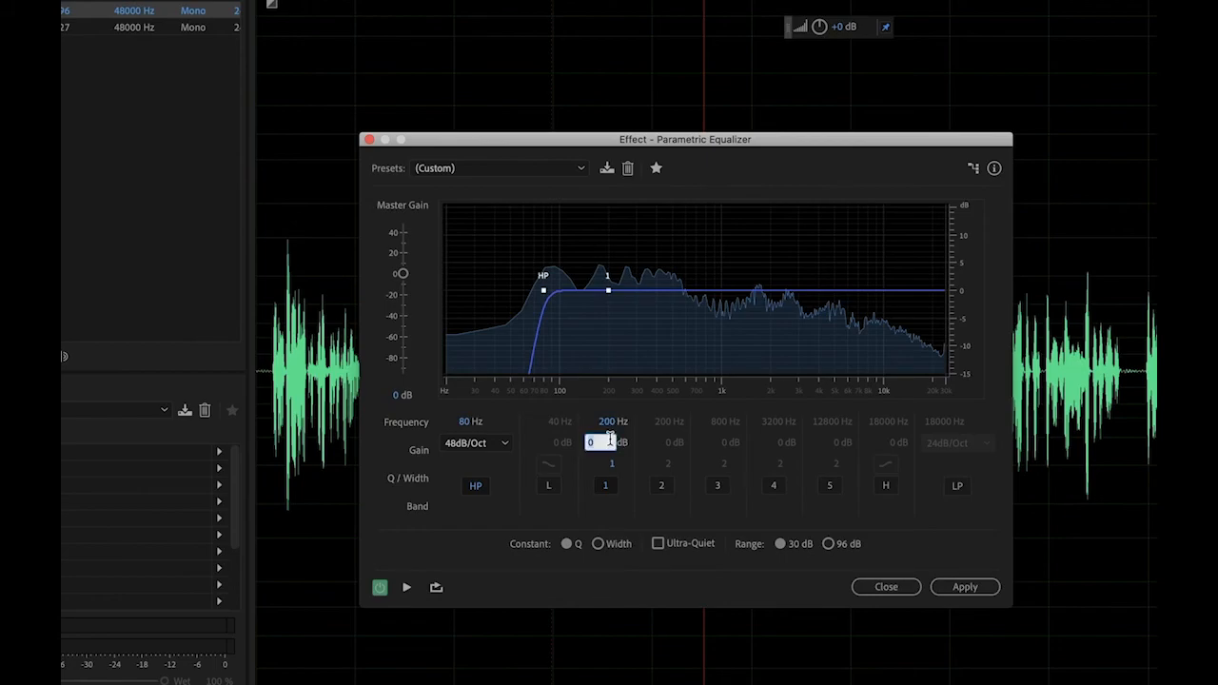
{"action": "type", "text": "1.6"}
{"action": "key", "text": "BackSpace"}
{"action": "key", "text": "BackSpace"}
{"action": "key", "text": "BackSpace"}
{"action": "type", "text": "2"}
{"action": "key", "text": "Return"}
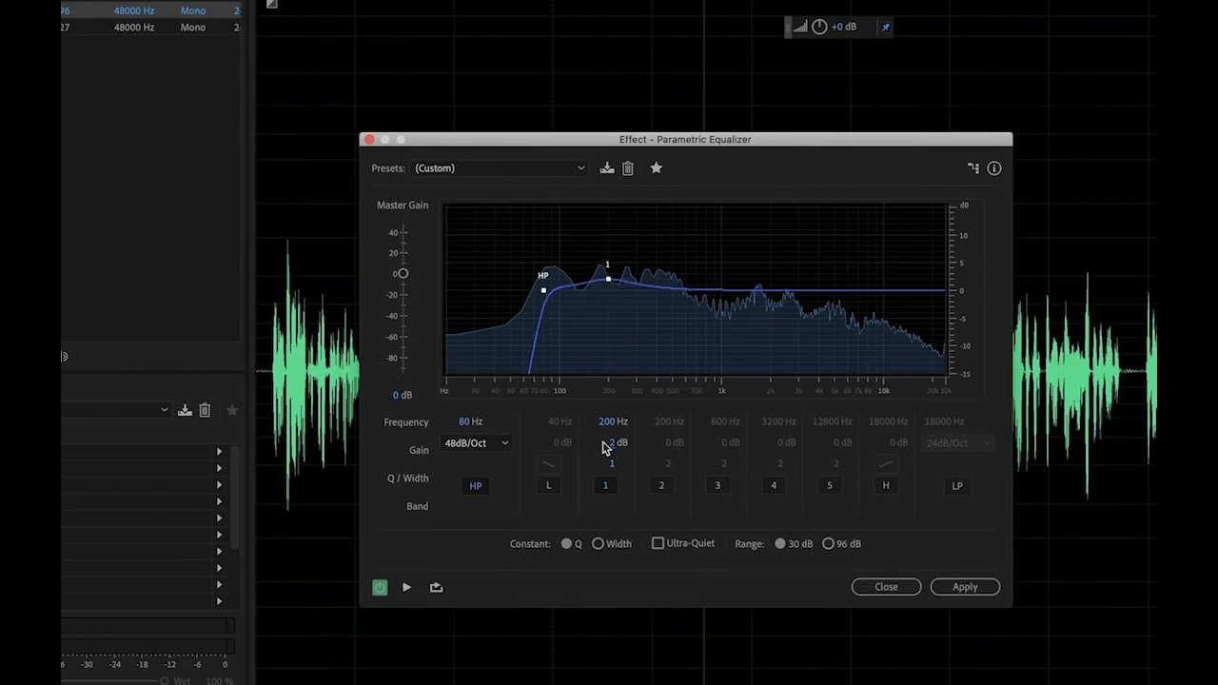
{"action": "key", "text": "space"}
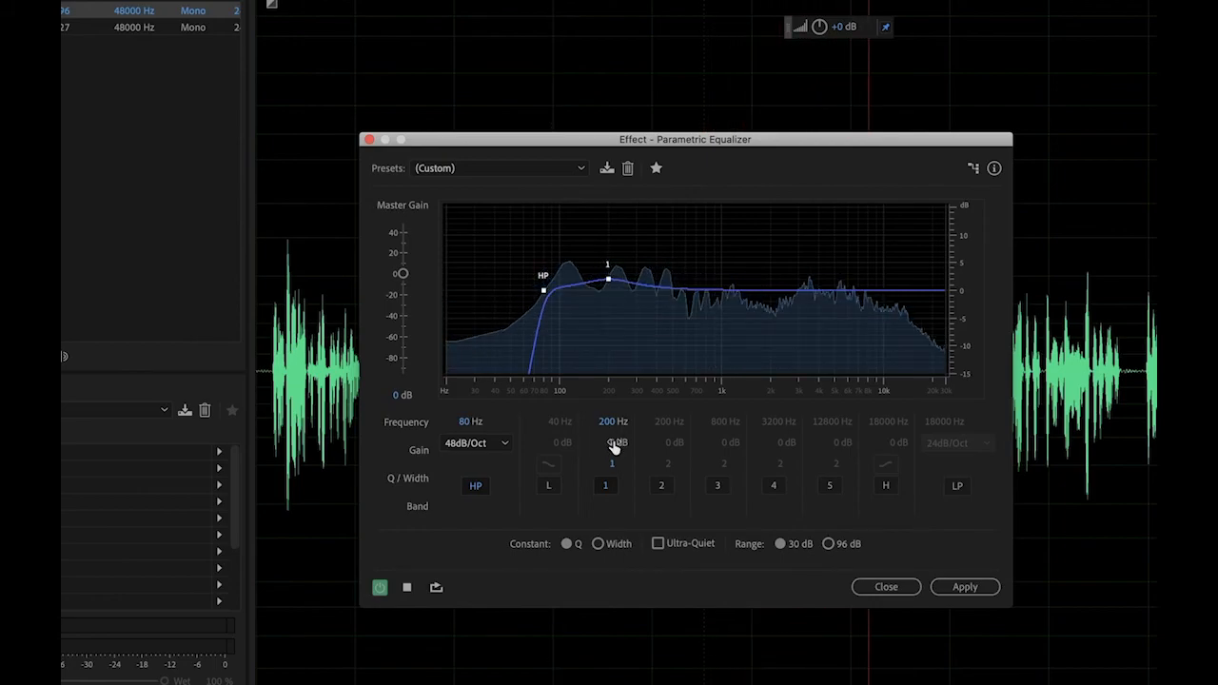
{"action": "key", "text": "space"}
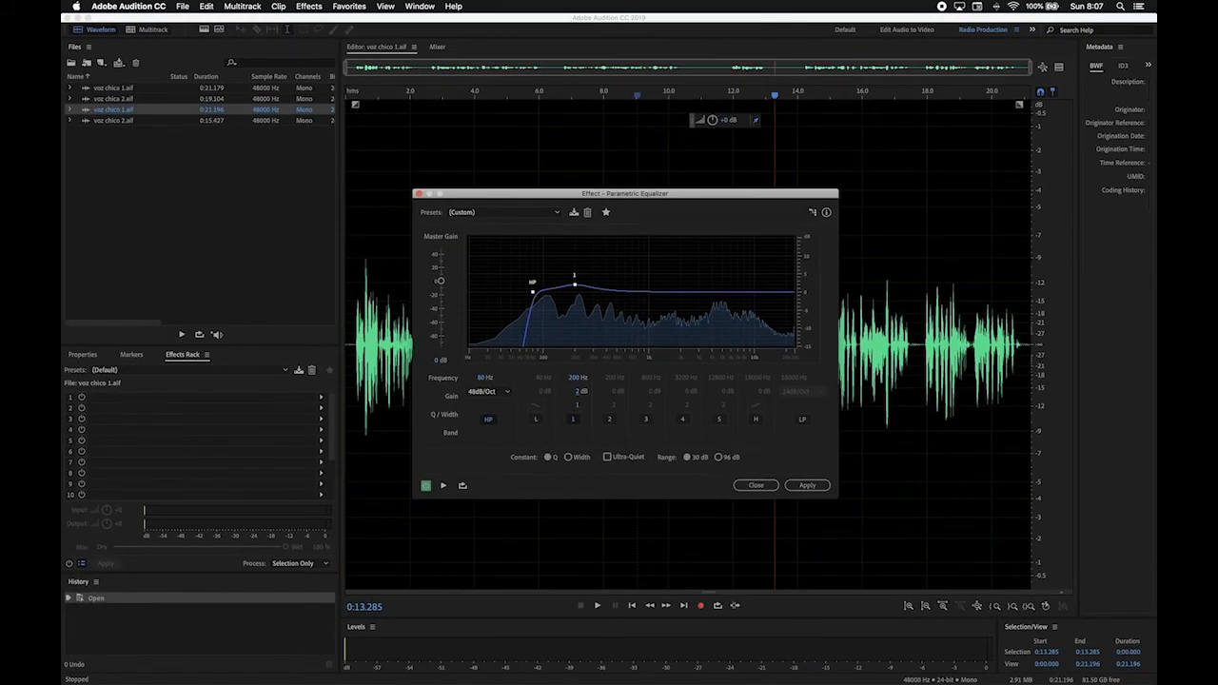
Open voz chico 2.aif and preview it with only the high-pass filter on
{"action": "double_click", "coordinate": [113, 121]}
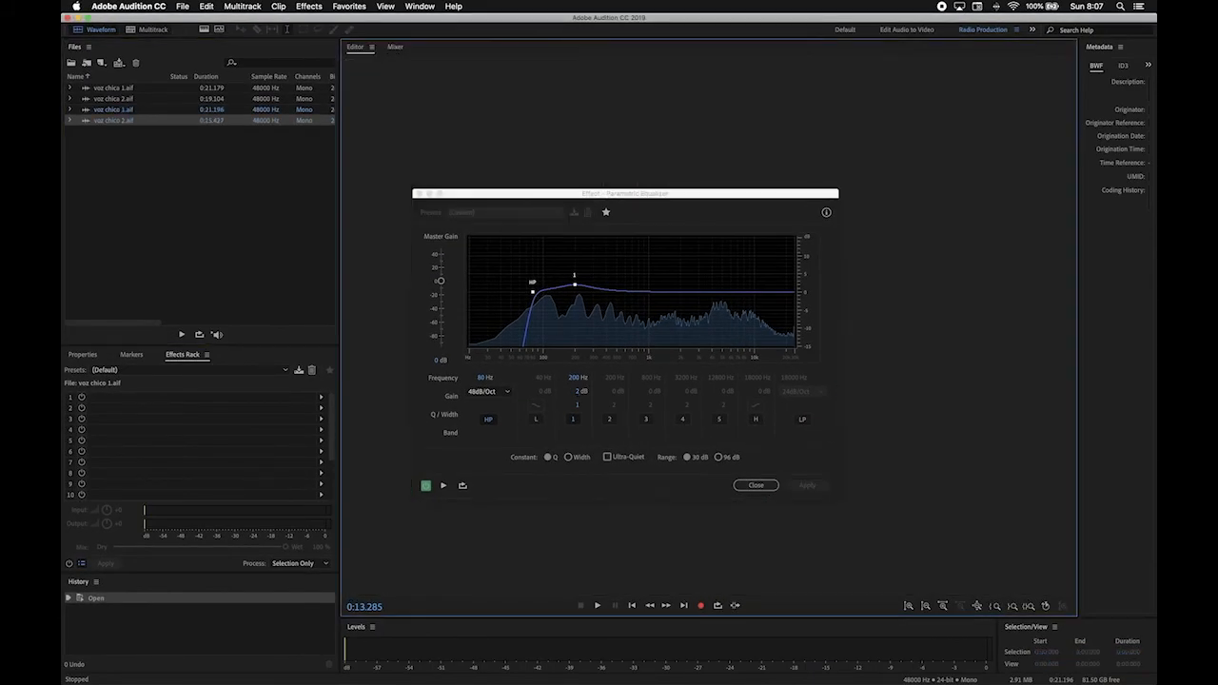
{"action": "key", "text": "space"}
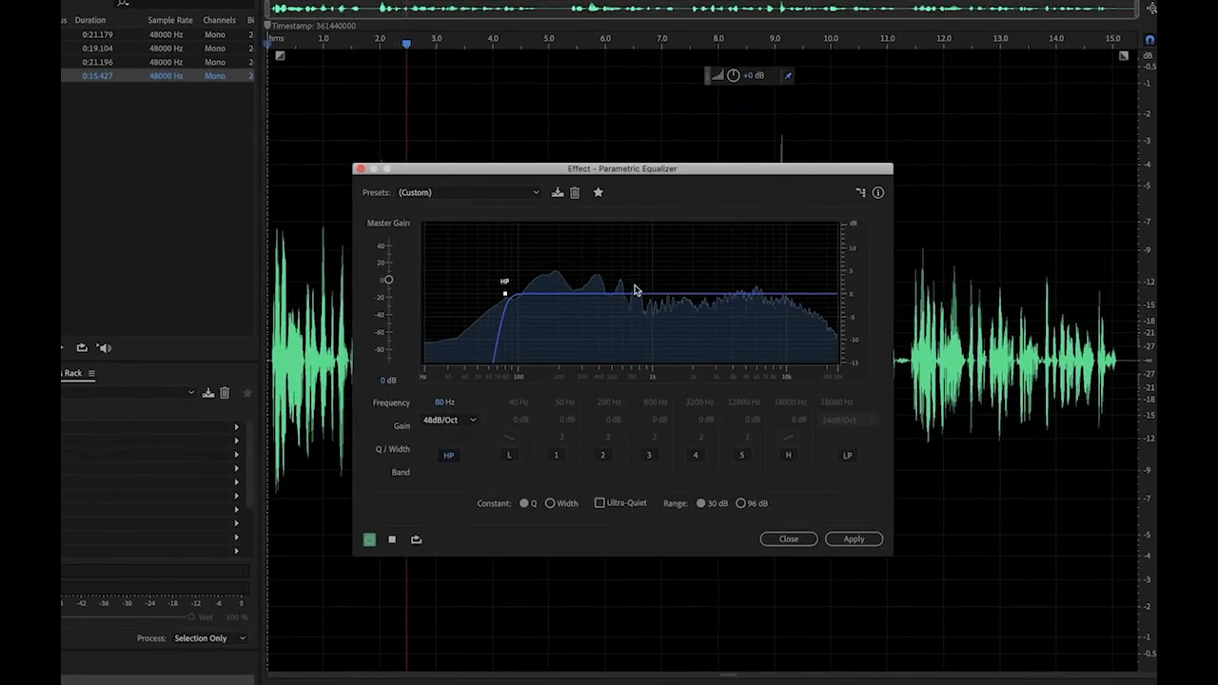
{"action": "key", "text": "space"}
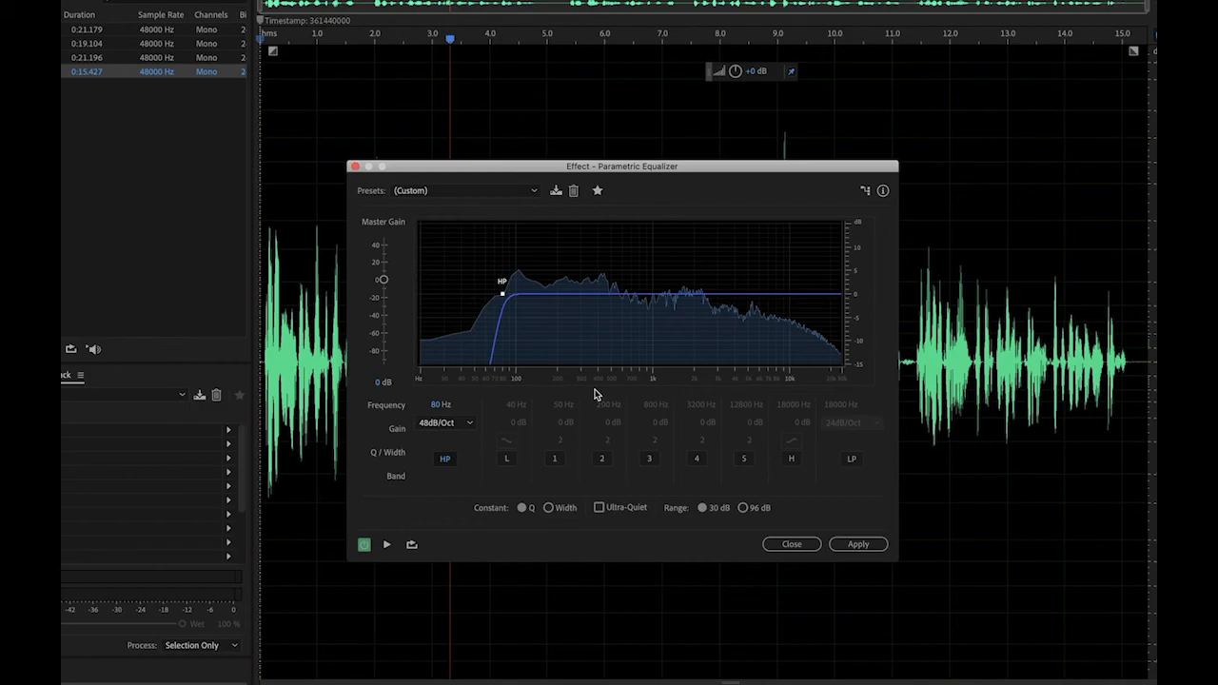
Enable band 1 for voz chico 2.aif at 200 Hz with a Q of 1 and 6 dB of gain
{"action": "left_click", "coordinate": [554, 459]}
{"action": "left_click", "coordinate": [560, 403]}
{"action": "type", "text": "200"}
{"action": "key", "text": "Return"}
{"action": "left_click", "coordinate": [560, 439]}
{"action": "type", "text": "1"}
{"action": "key", "text": "Return"}
{"action": "left_click", "coordinate": [562, 421]}
{"action": "type", "text": "6"}
{"action": "key", "text": "Return"}
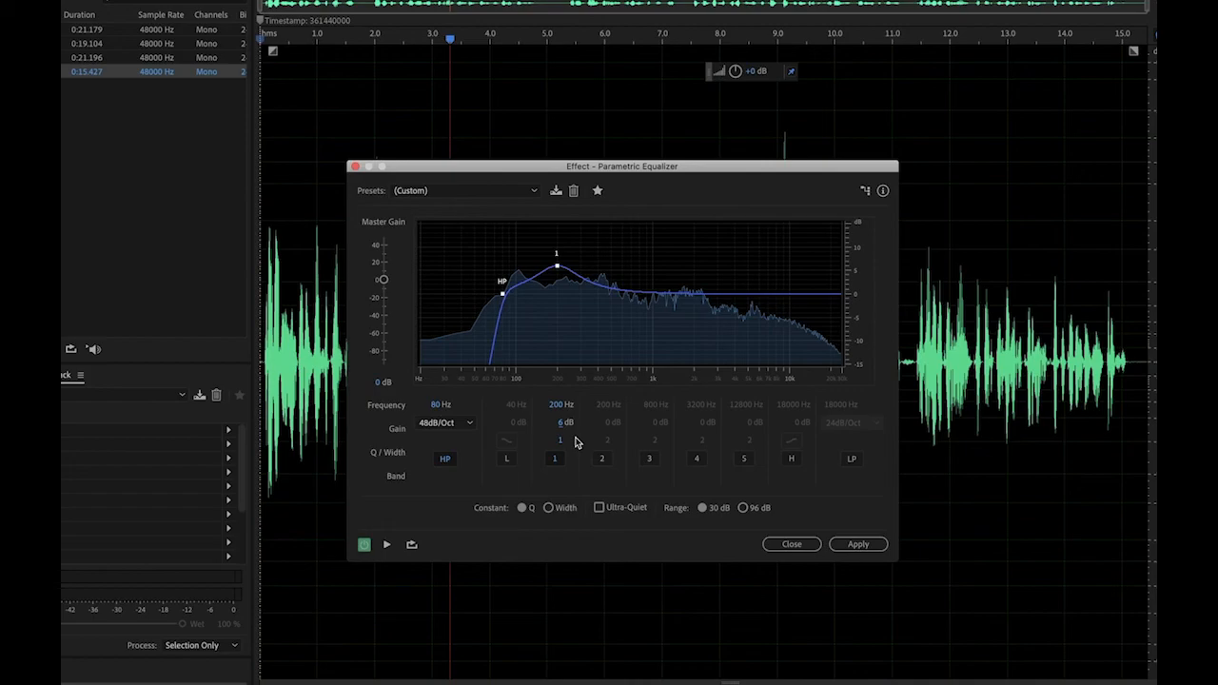
Preview voz chico 2.aif with the band 1 boost, toggling the effect's power state to compare
{"action": "key", "text": "space"}
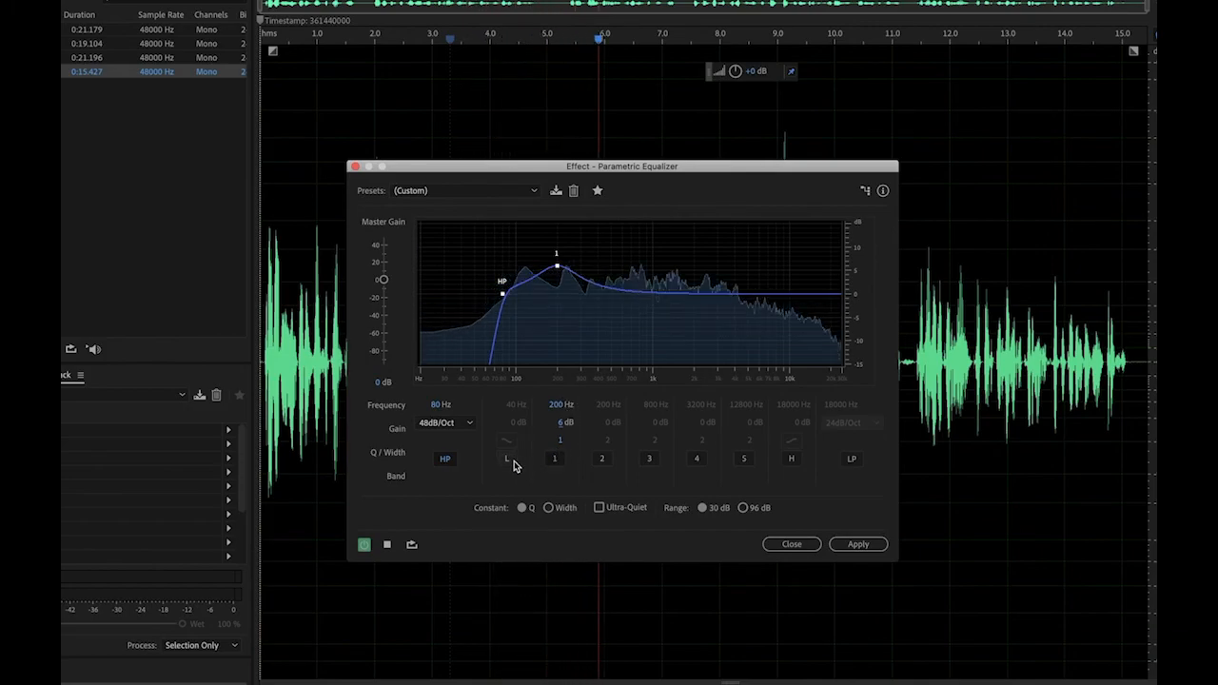
{"action": "left_click", "coordinate": [364, 544]}
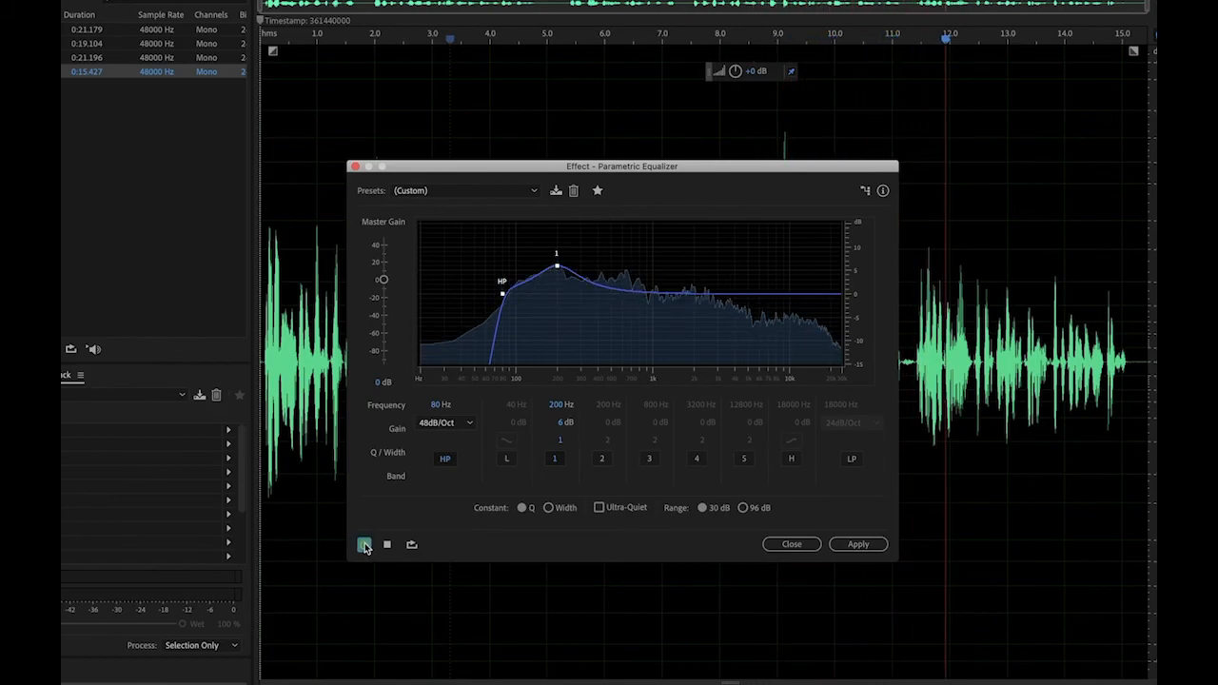
{"action": "key", "text": "space"}
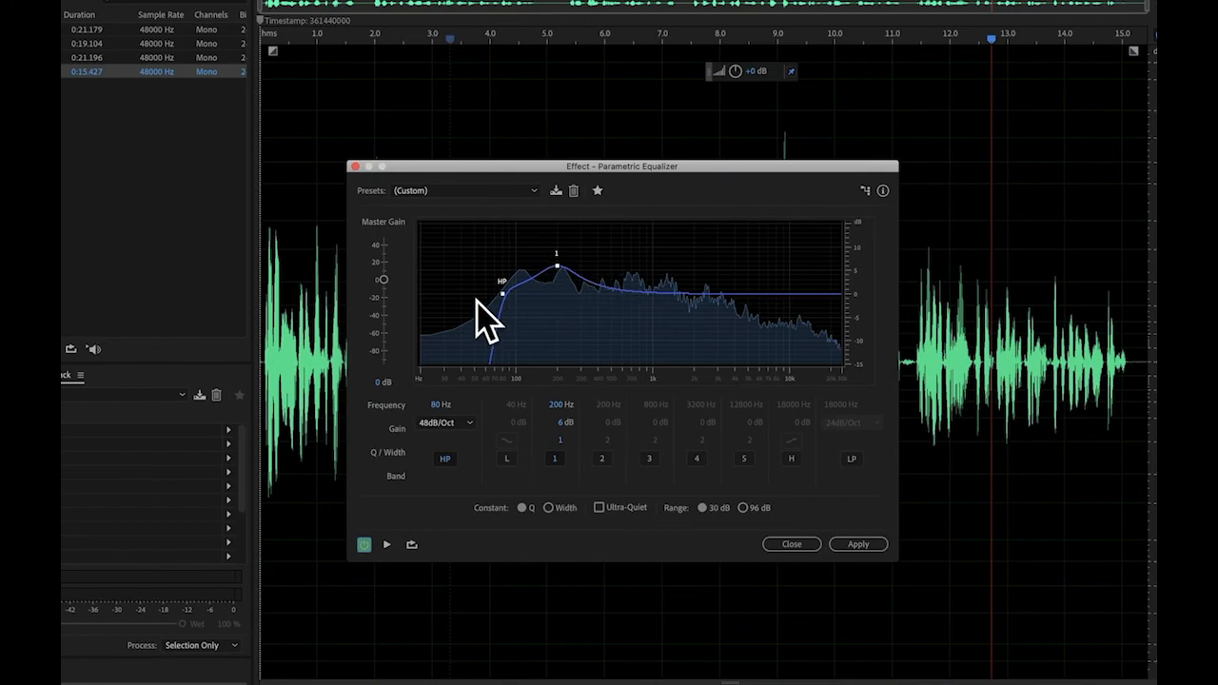
Enable band 2 for voz chico 2.aif at 350 Hz with a Q of 1
{"action": "left_click", "coordinate": [603, 460]}
{"action": "left_click", "coordinate": [602, 407]}
{"action": "type", "text": "350"}
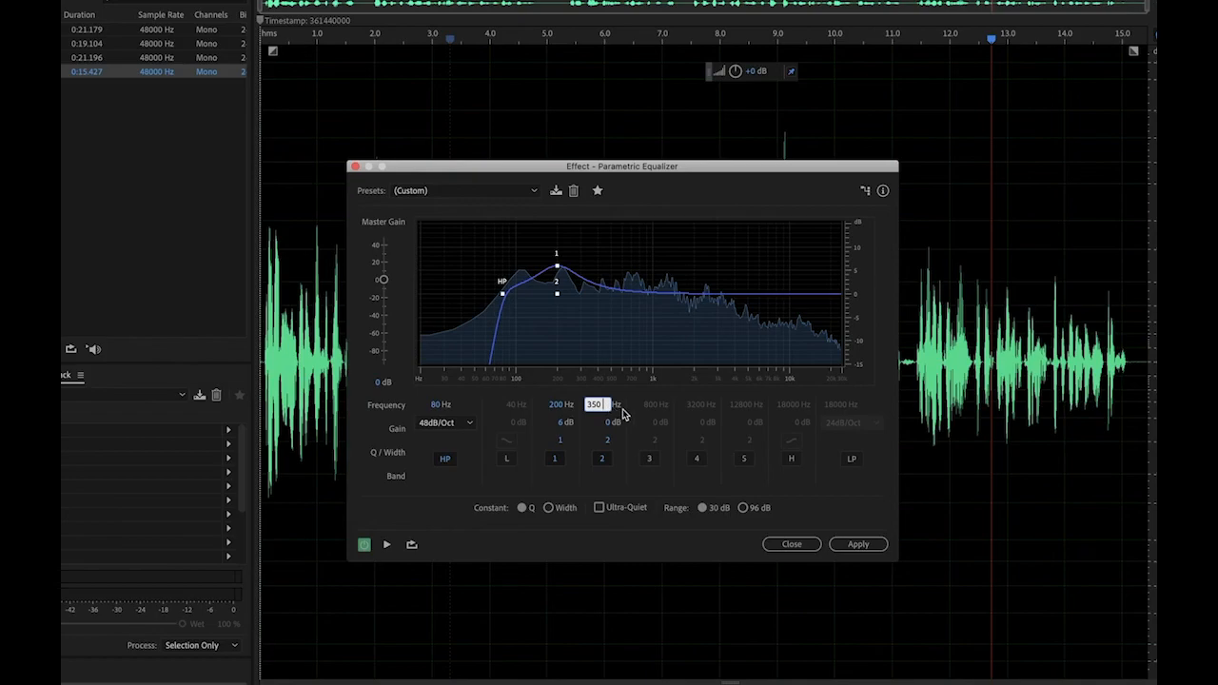
{"action": "key", "text": "Return"}
{"action": "left_click", "coordinate": [608, 442]}
{"action": "type", "text": "1"}
{"action": "key", "text": "Return"}
Raise band 2's gain to 3.6 dB while previewing voz chico 2.aif
{"action": "left_click", "coordinate": [608, 424]}
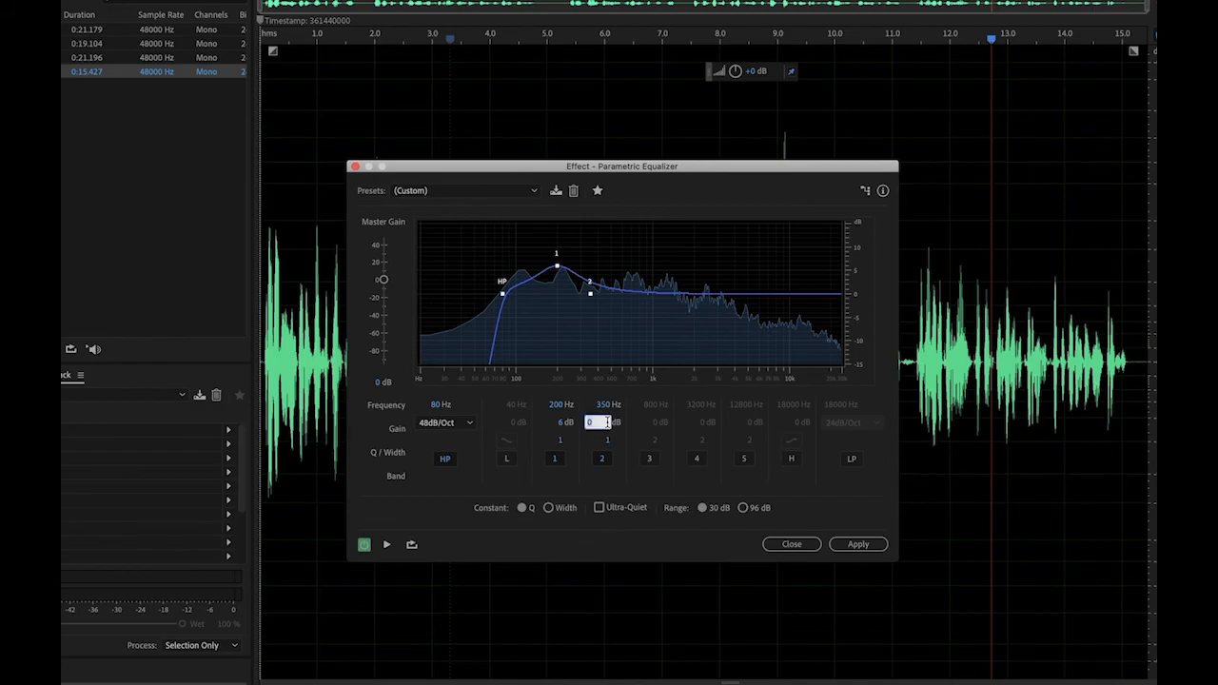
{"action": "left_click", "coordinate": [627, 397]}
{"action": "left_click_drag", "start_coordinate": [610, 421], "coordinate": [615, 407]}
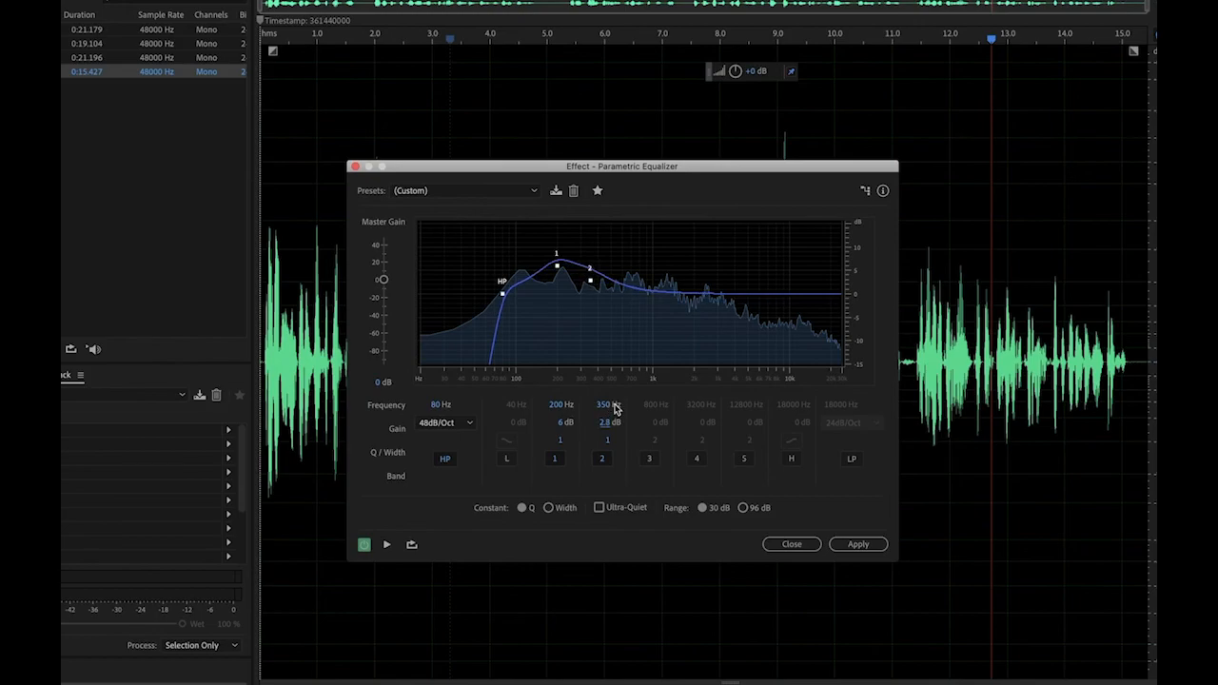
{"action": "key", "text": "space"}
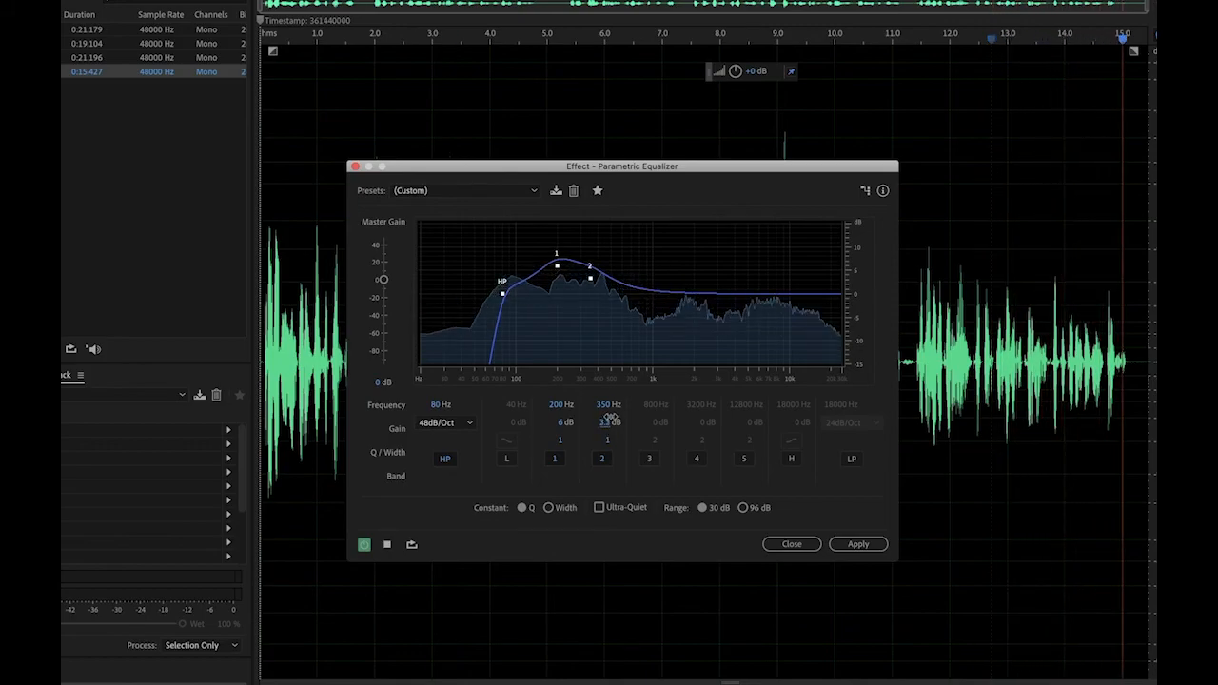
{"action": "left_click_drag", "start_coordinate": [609, 427], "coordinate": [610, 416]}
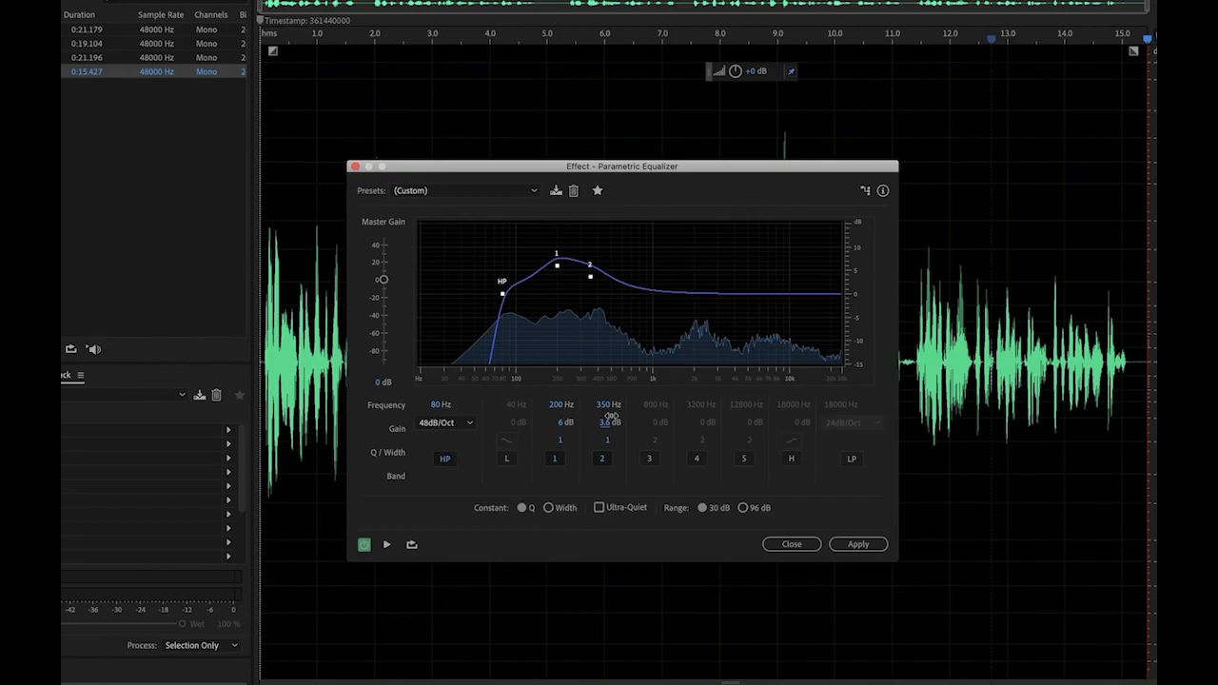
Turn on looped playback and preview voz chico 2.aif with both band boosts
{"action": "left_click", "coordinate": [412, 544]}
{"action": "key", "text": "space"}
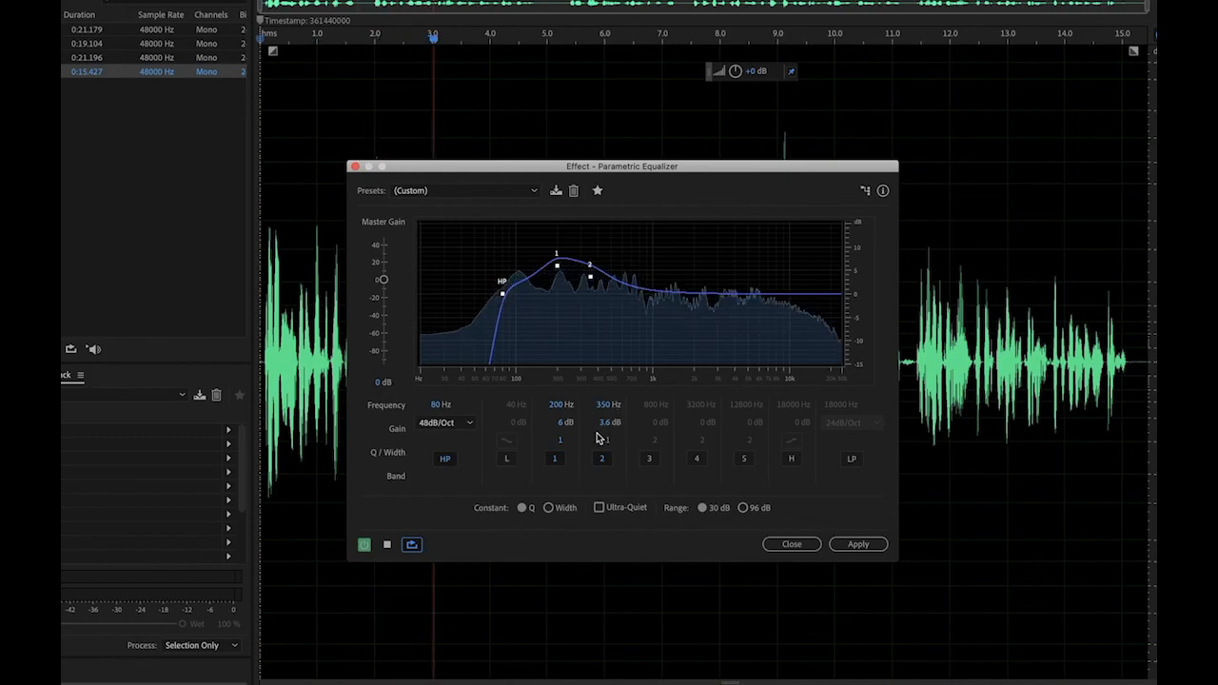
{"action": "key", "text": "space"}
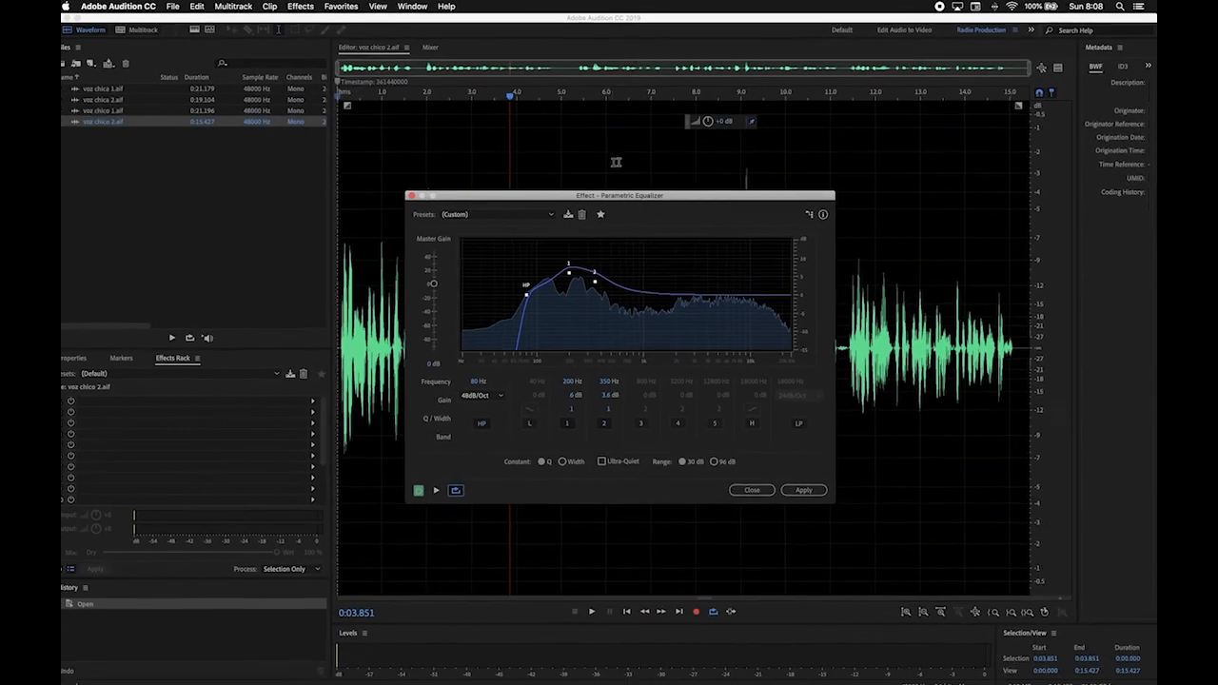
Review the equalizer curves of all four recordings in turn and return to voz chica 1.aif
{"action": "double_click", "coordinate": [111, 88]}
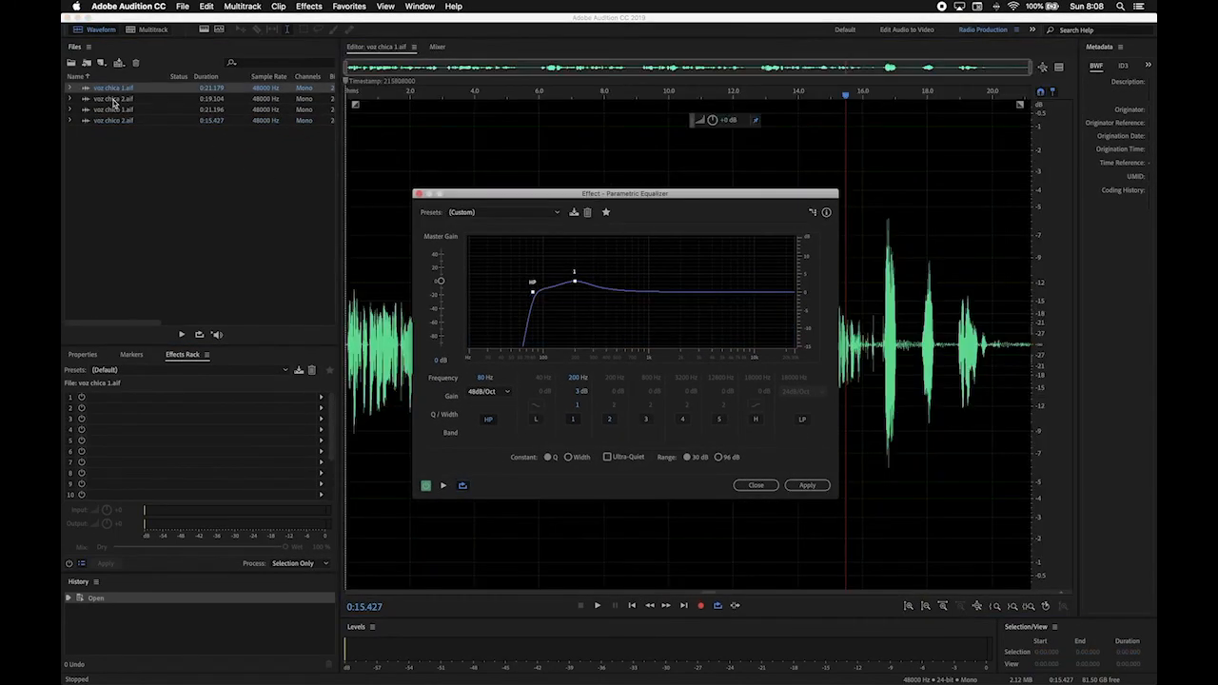
{"action": "double_click", "coordinate": [112, 99]}
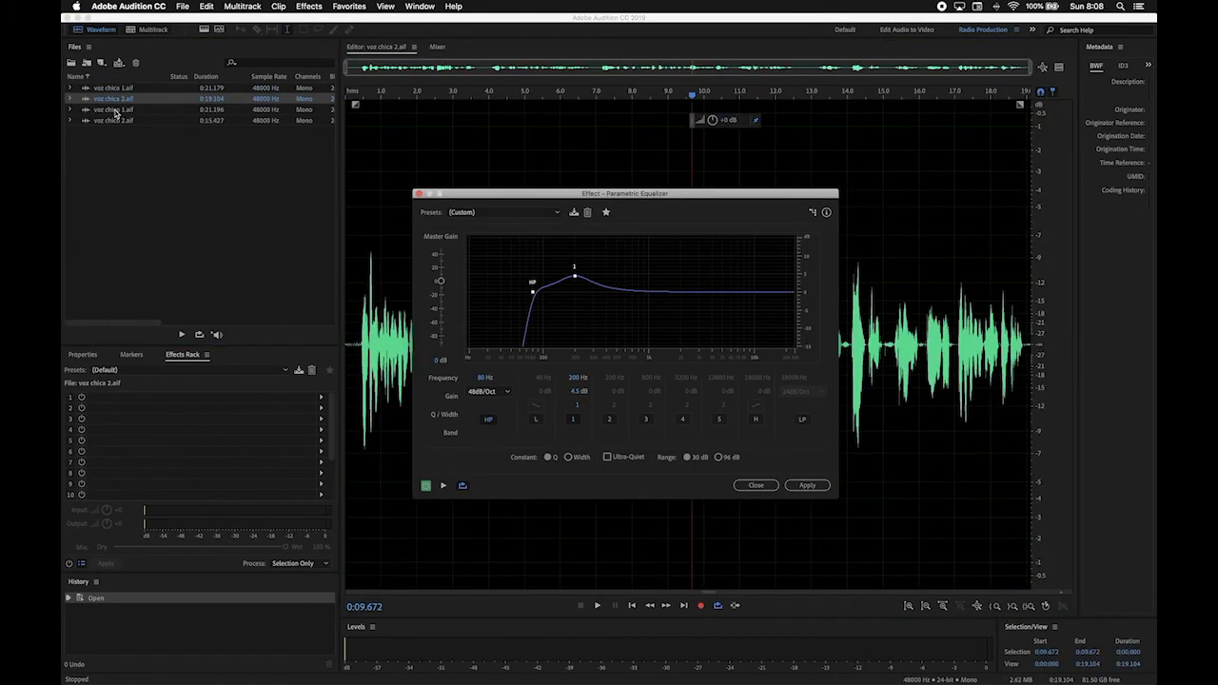
{"action": "left_click", "coordinate": [115, 110]}
{"action": "double_click", "coordinate": [115, 111]}
{"action": "double_click", "coordinate": [116, 122]}
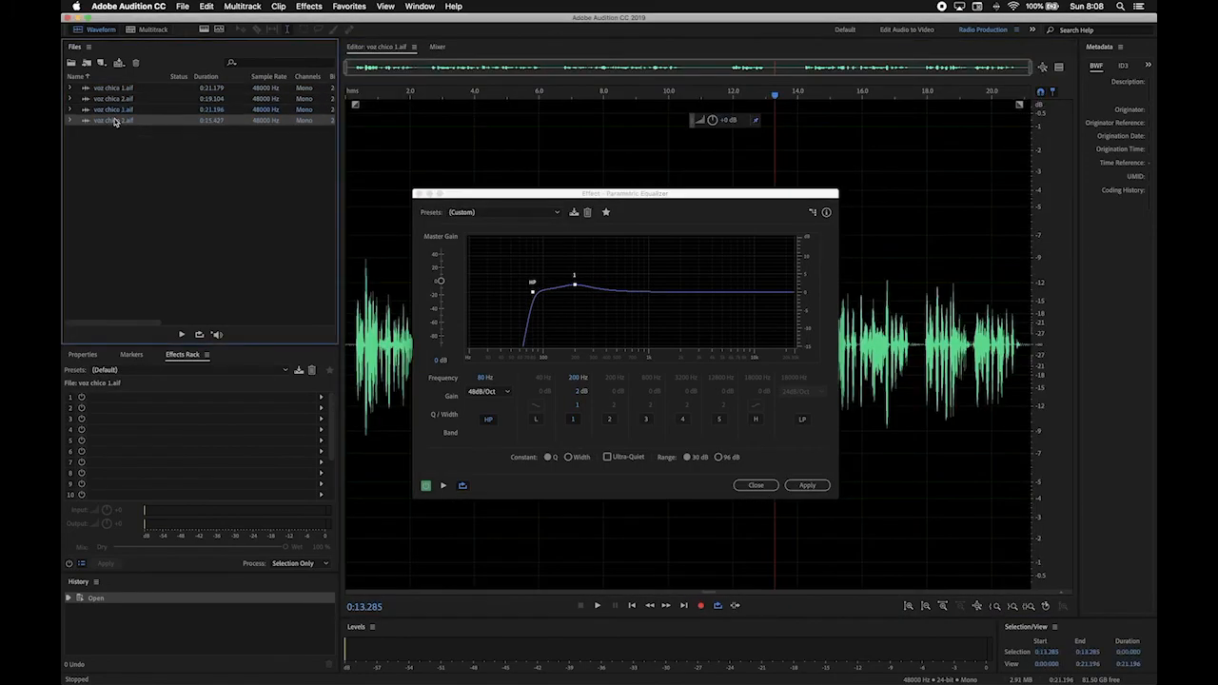
{"action": "double_click", "coordinate": [127, 90]}
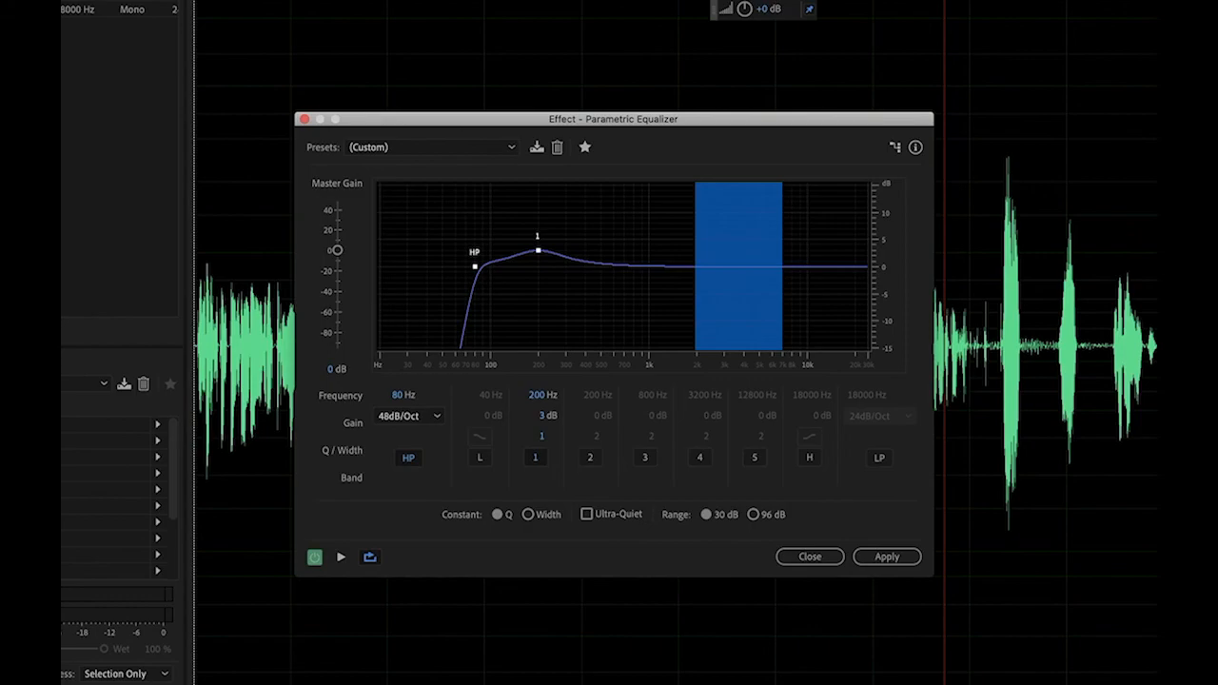
Enable equalizer bands 3 and 4 for voz chica 1.aif and give each a Q of 1
{"action": "left_click", "coordinate": [646, 460]}
{"action": "left_click", "coordinate": [699, 460]}
{"action": "left_click", "coordinate": [651, 440]}
{"action": "type", "text": "1"}
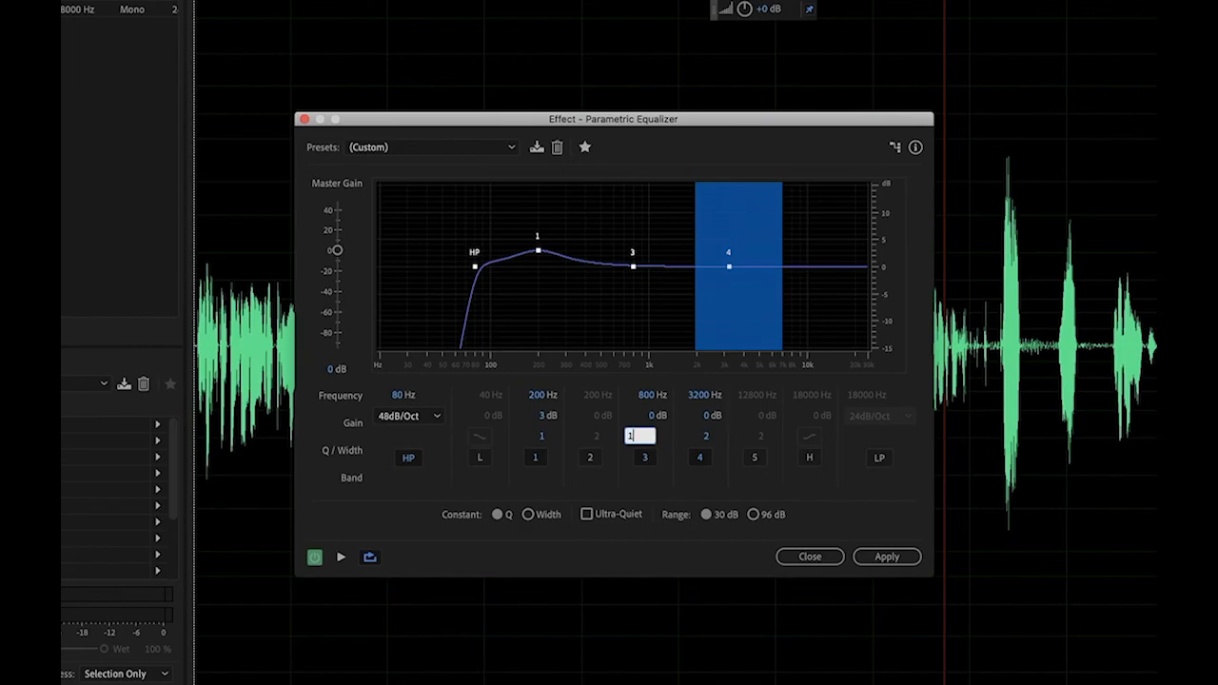
{"action": "left_click", "coordinate": [706, 442]}
{"action": "type", "text": "1"}
{"action": "key", "text": "BackSpace"}
{"action": "type", "text": "0"}
{"action": "left_click", "coordinate": [732, 478]}
{"action": "left_click", "coordinate": [706, 440]}
{"action": "type", "text": "1"}
{"action": "key", "text": "Return"}
Set band 3's frequency to 3000 Hz and band 4's frequency to 6500 Hz for voz chica 1.aif
{"action": "left_click", "coordinate": [647, 398]}
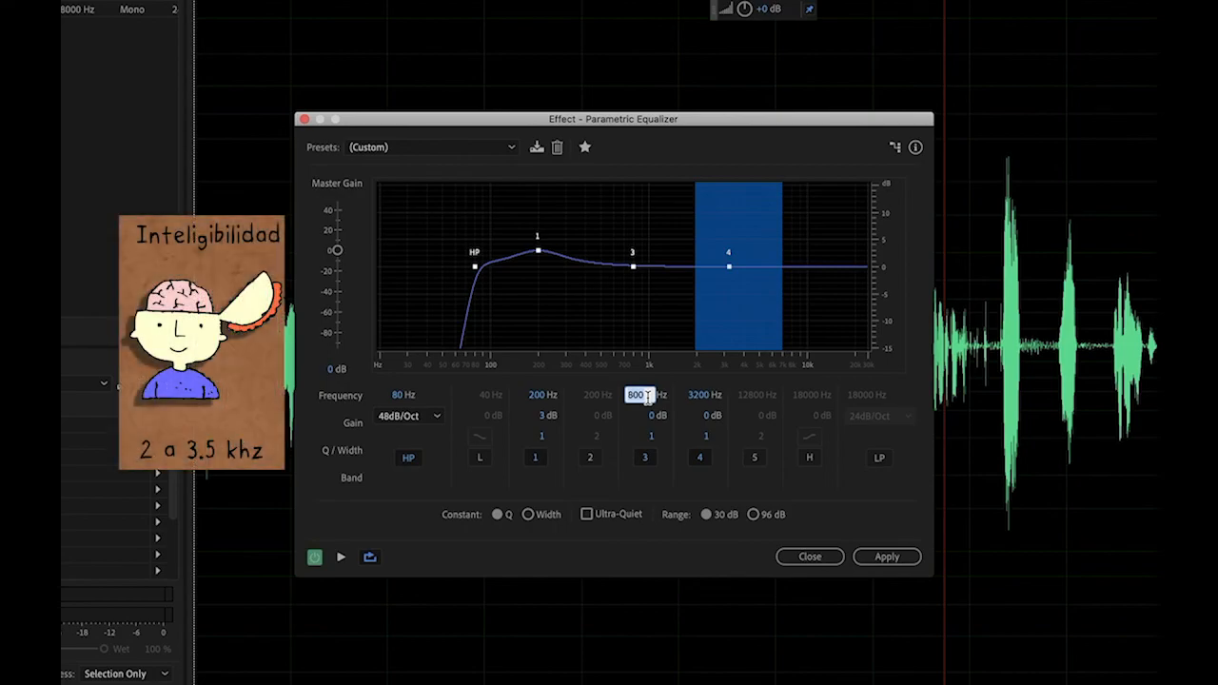
{"action": "type", "text": "3000"}
{"action": "key", "text": "Return"}
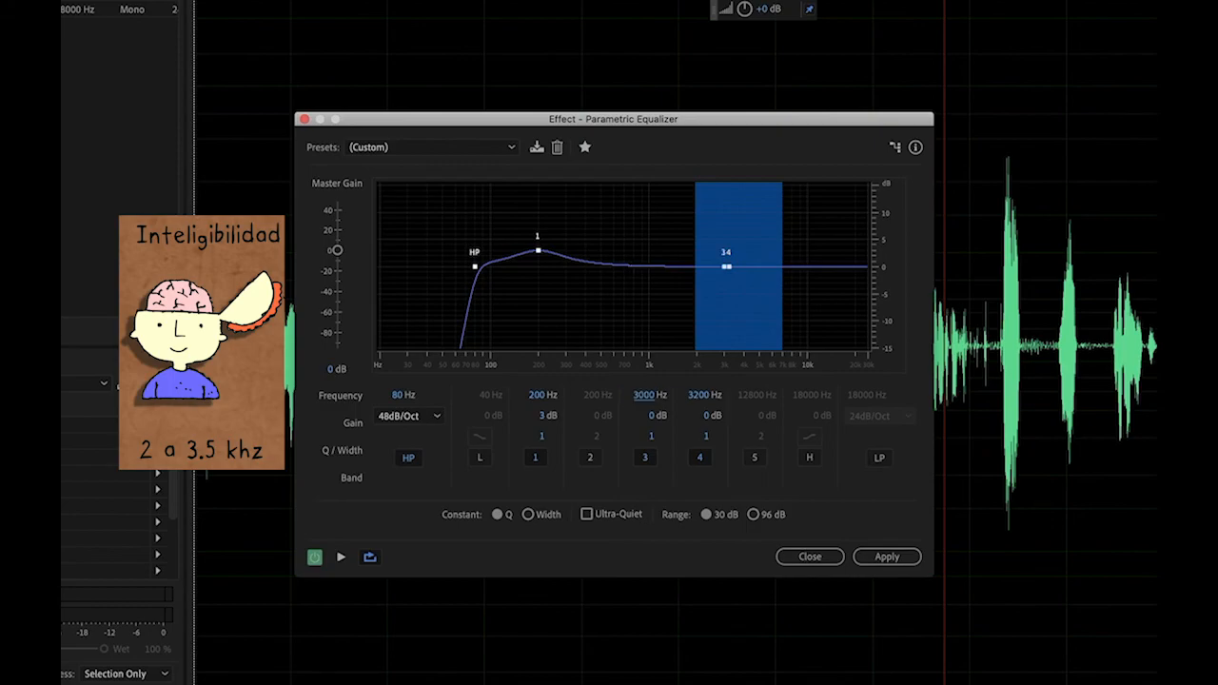
{"action": "left_click", "coordinate": [701, 396]}
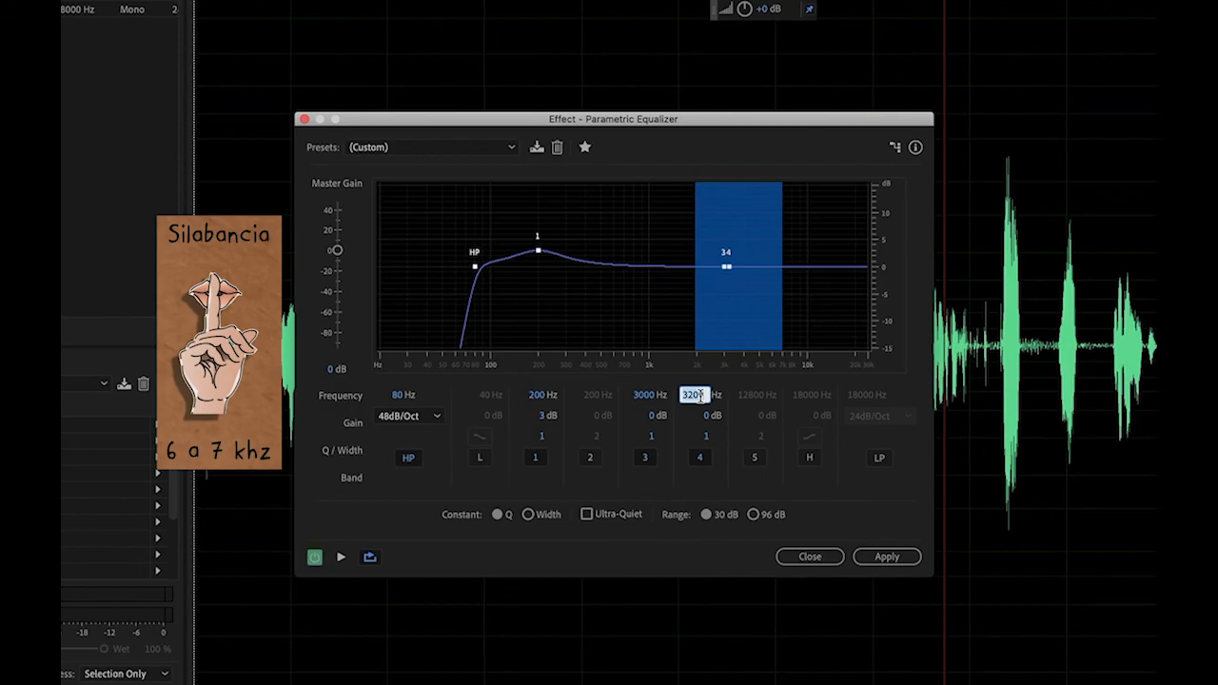
{"action": "type", "text": "6500"}
{"action": "key", "text": "Return"}
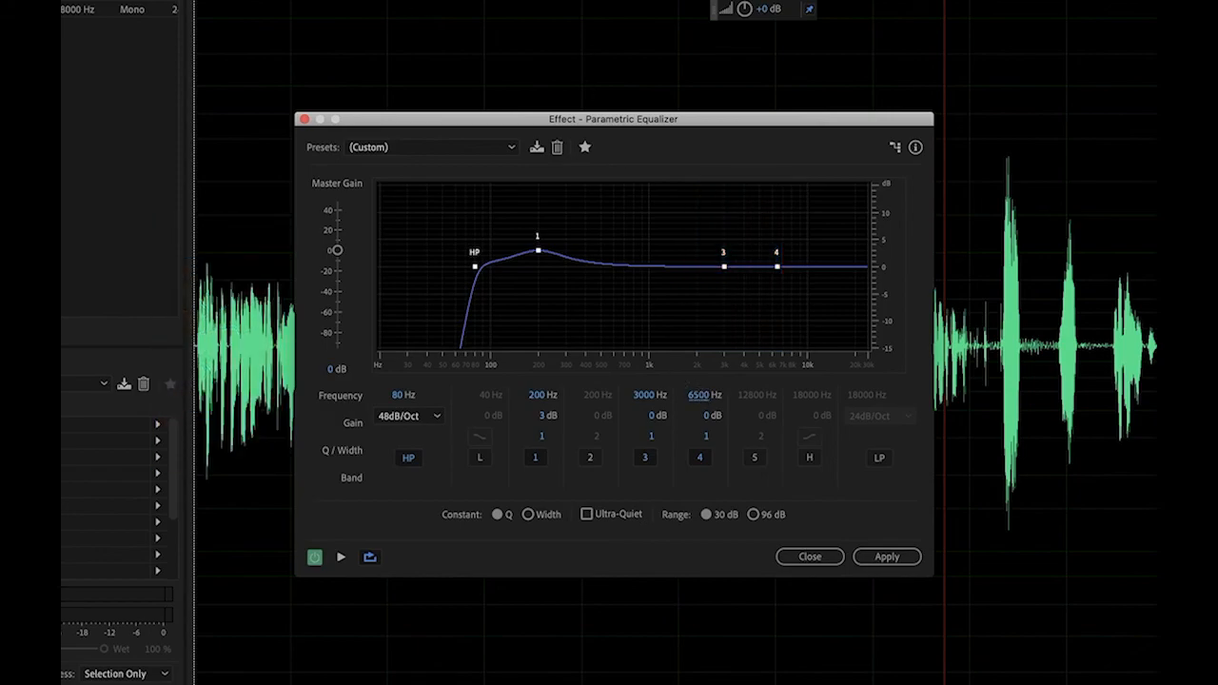
Set voz chica 1.aif's band 3 gain to 4 dB and band 4 gain to 2.2 dB while previewing the playback
{"action": "left_click", "coordinate": [251, 344]}
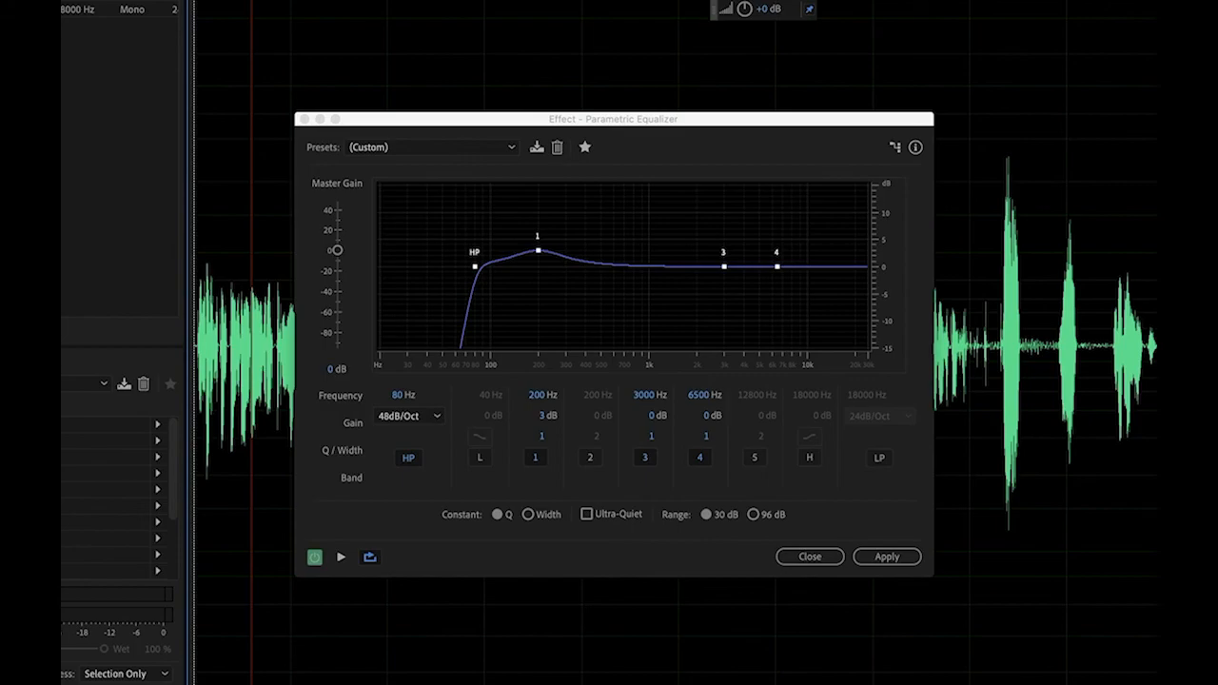
{"action": "key", "text": "space"}
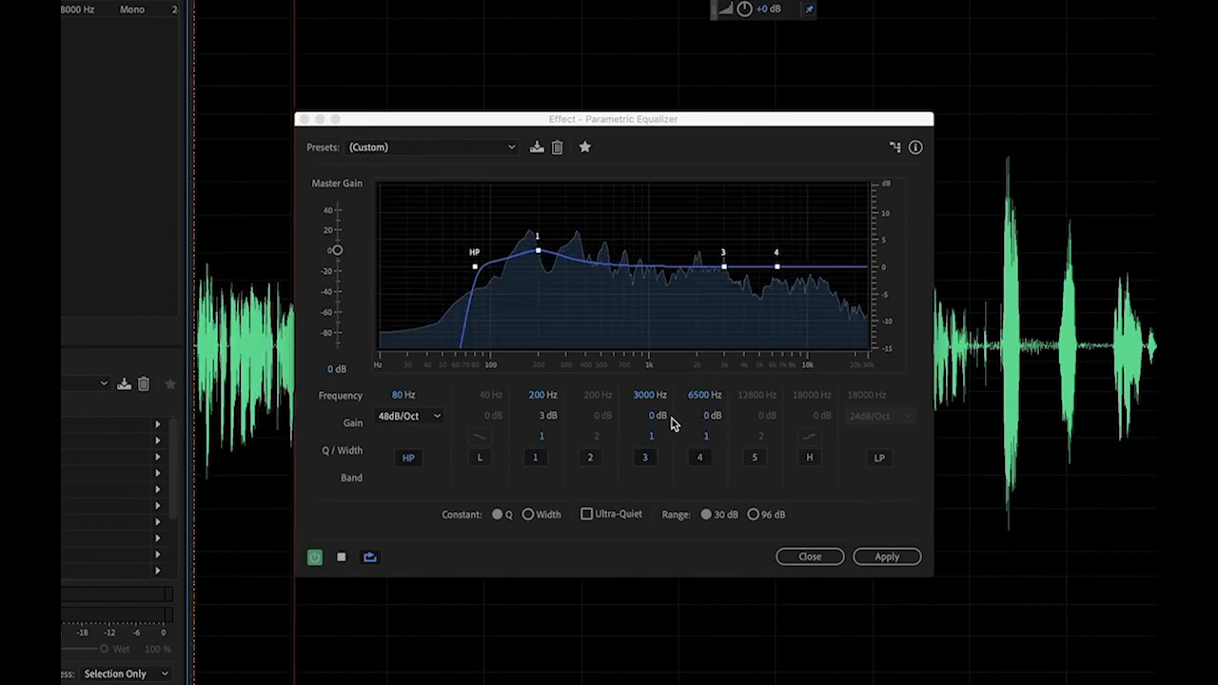
{"action": "left_click_drag", "start_coordinate": [653, 420], "coordinate": [662, 390]}
{"action": "key", "text": "space"}
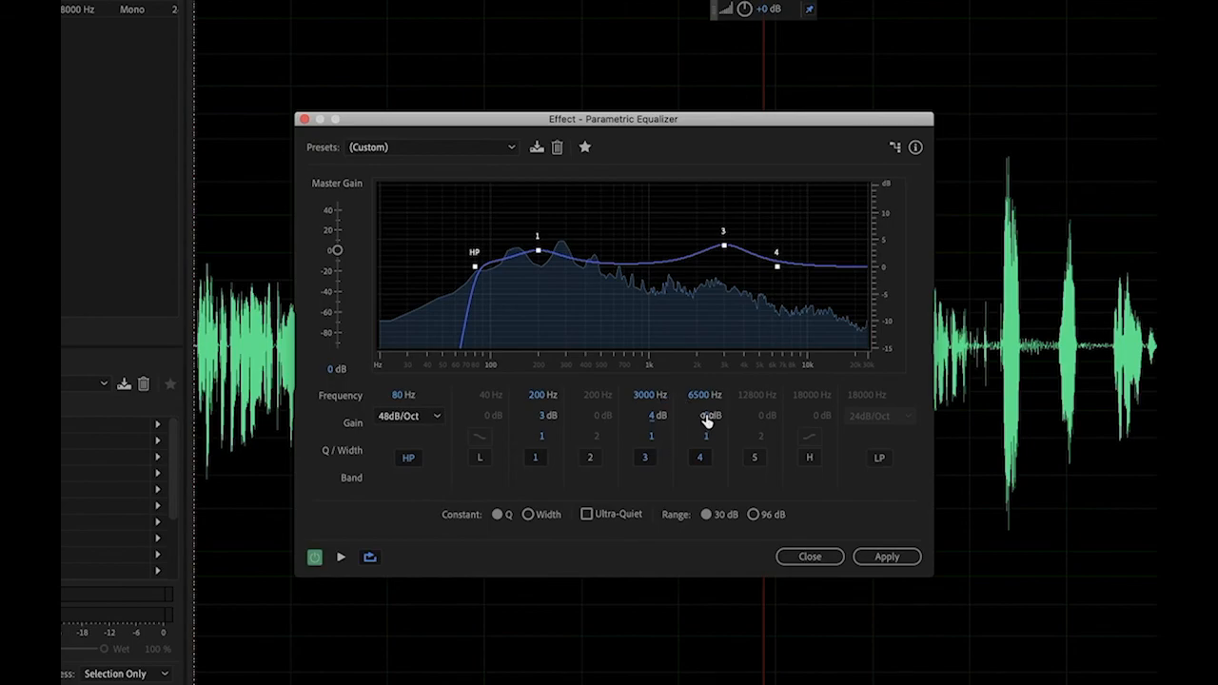
{"action": "key", "text": "space"}
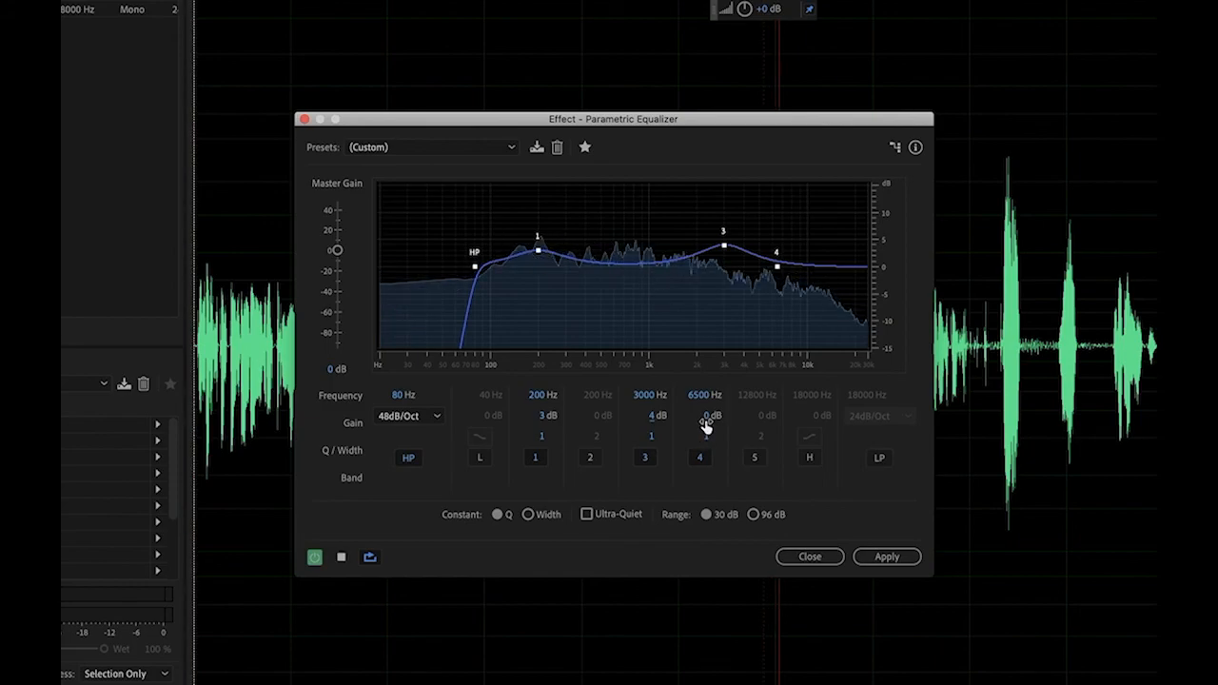
{"action": "left_click_drag", "start_coordinate": [710, 416], "coordinate": [709, 398]}
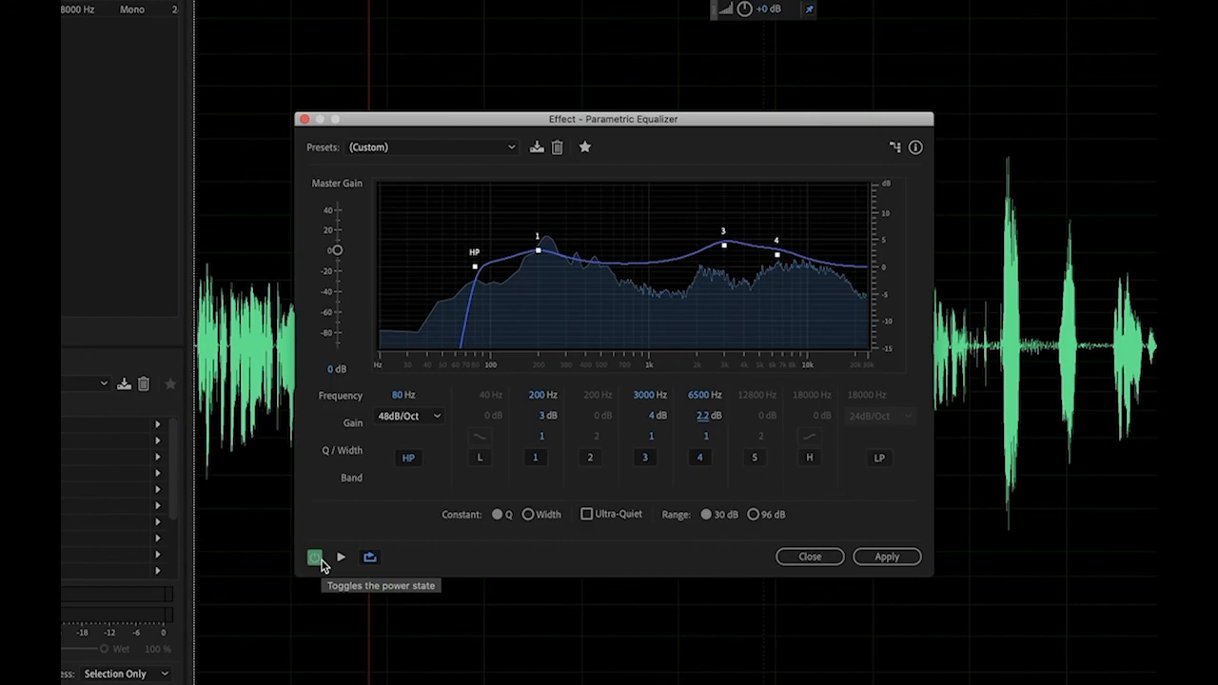
Preview voz chica 1.aif with the equalizer bypassed and active in alternation to compare the sound
{"action": "key", "text": "space"}
{"action": "left_click", "coordinate": [317, 560]}
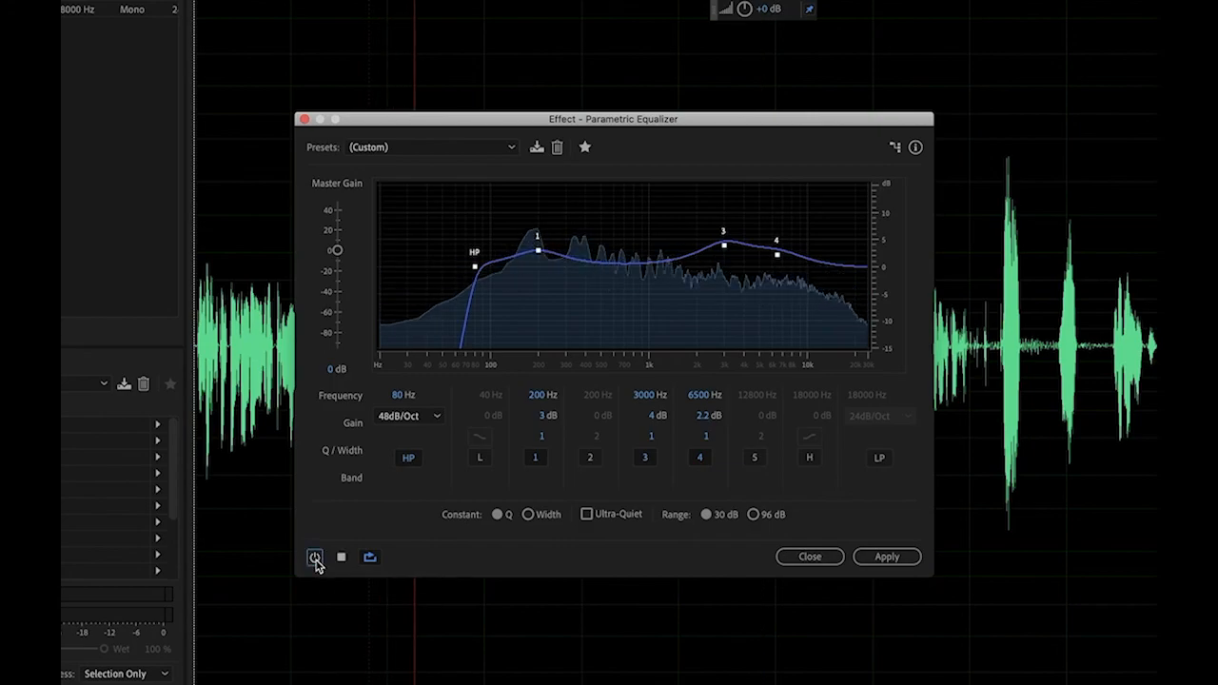
{"action": "left_click", "coordinate": [316, 561]}
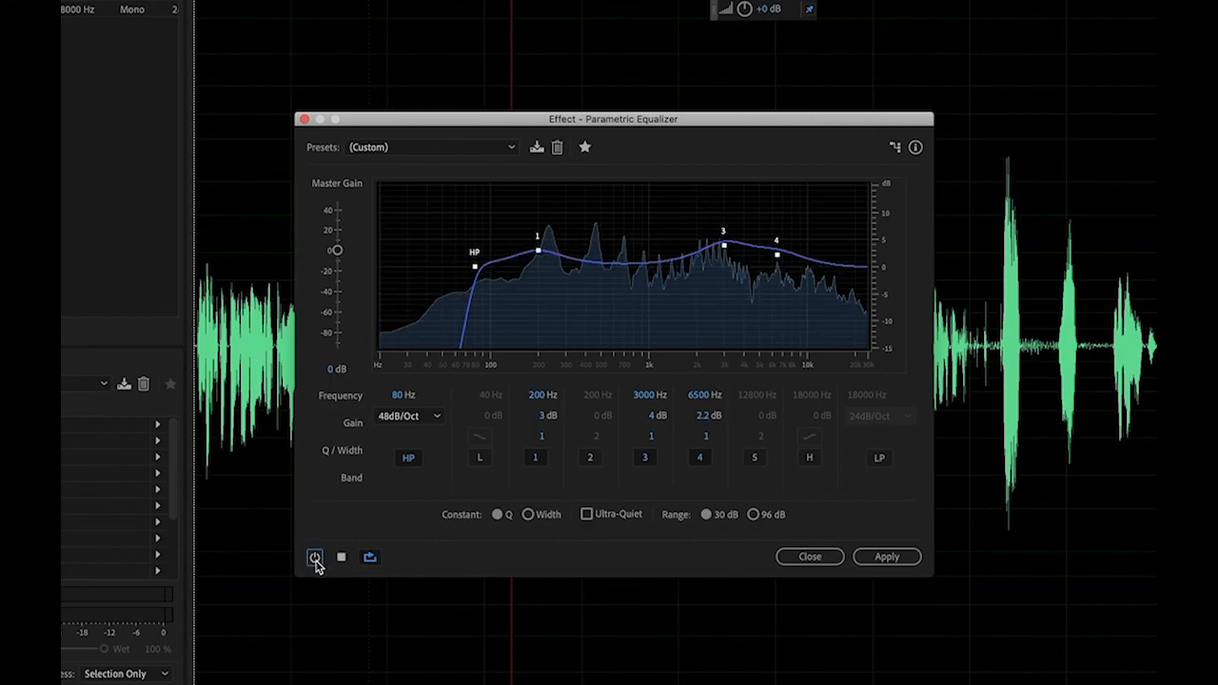
{"action": "left_click", "coordinate": [315, 559]}
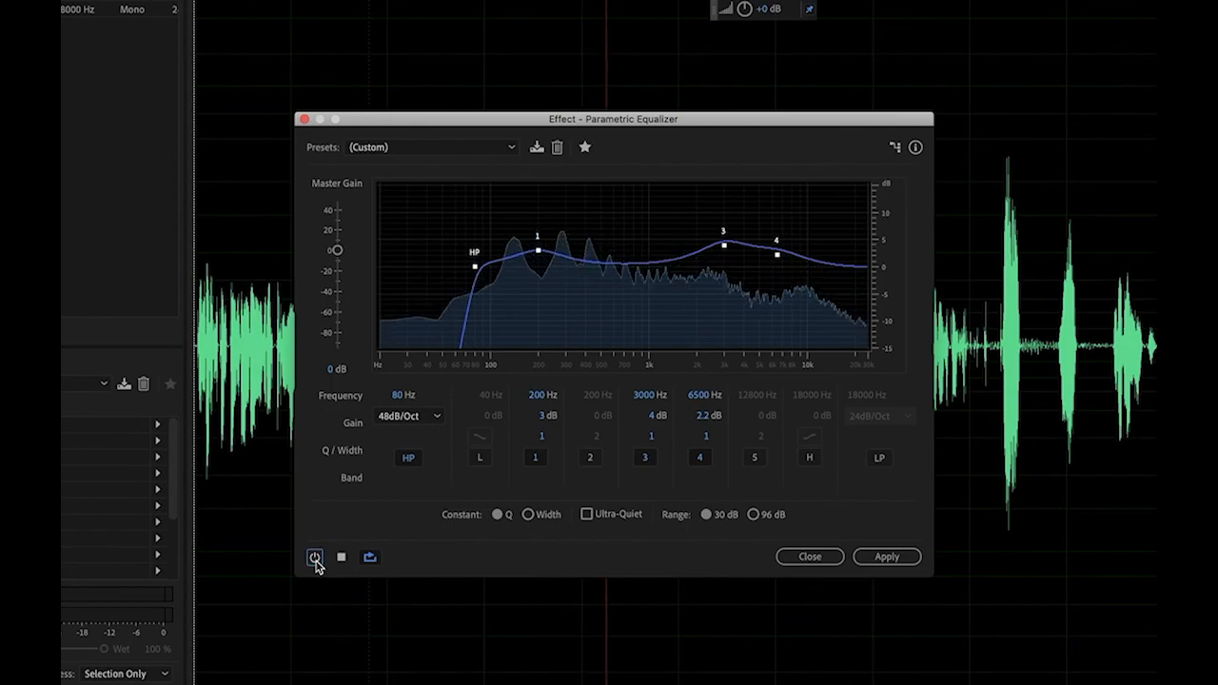
{"action": "left_click", "coordinate": [315, 559]}
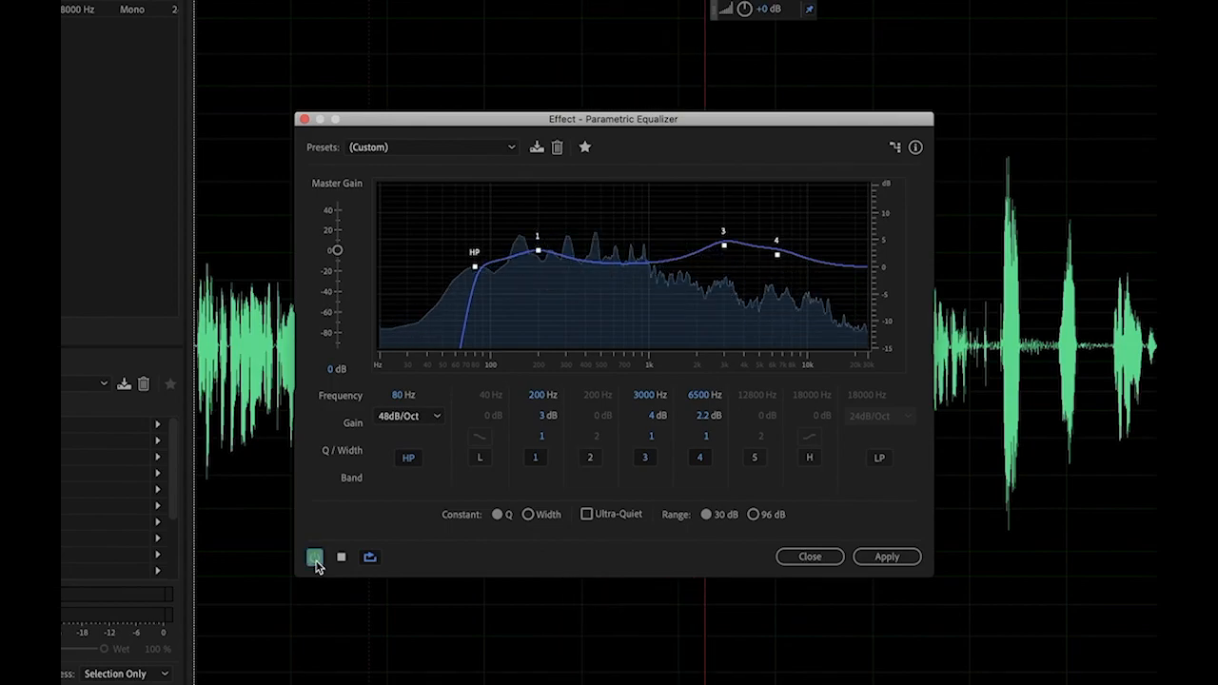
{"action": "key", "text": "space"}
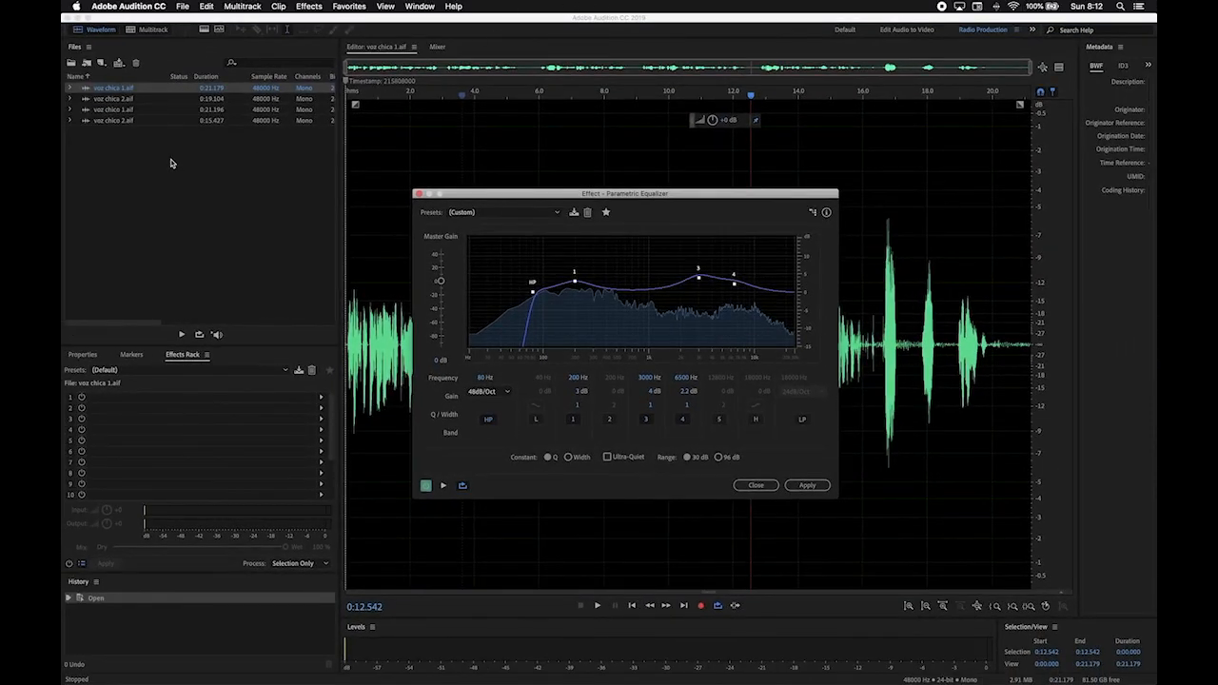
Switch to voz chica 2.aif and enable equalizer band 3 at 3000 Hz and band 4 at 6500 Hz
{"action": "double_click", "coordinate": [115, 99]}
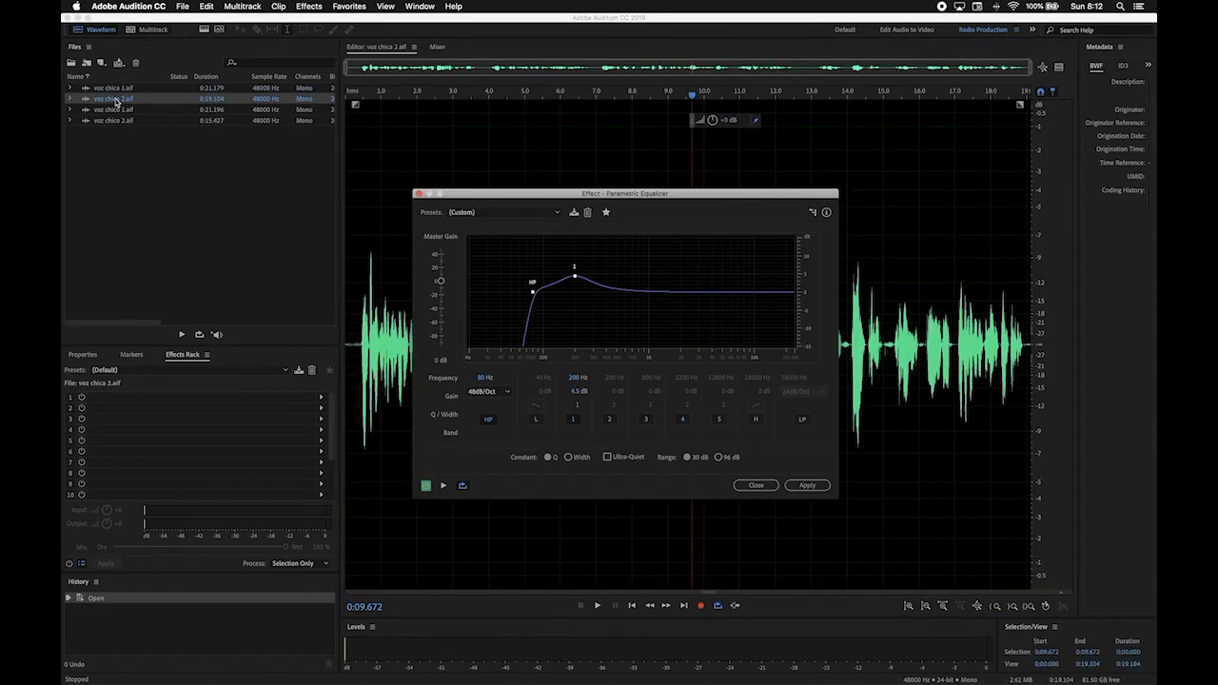
{"action": "left_click", "coordinate": [346, 102]}
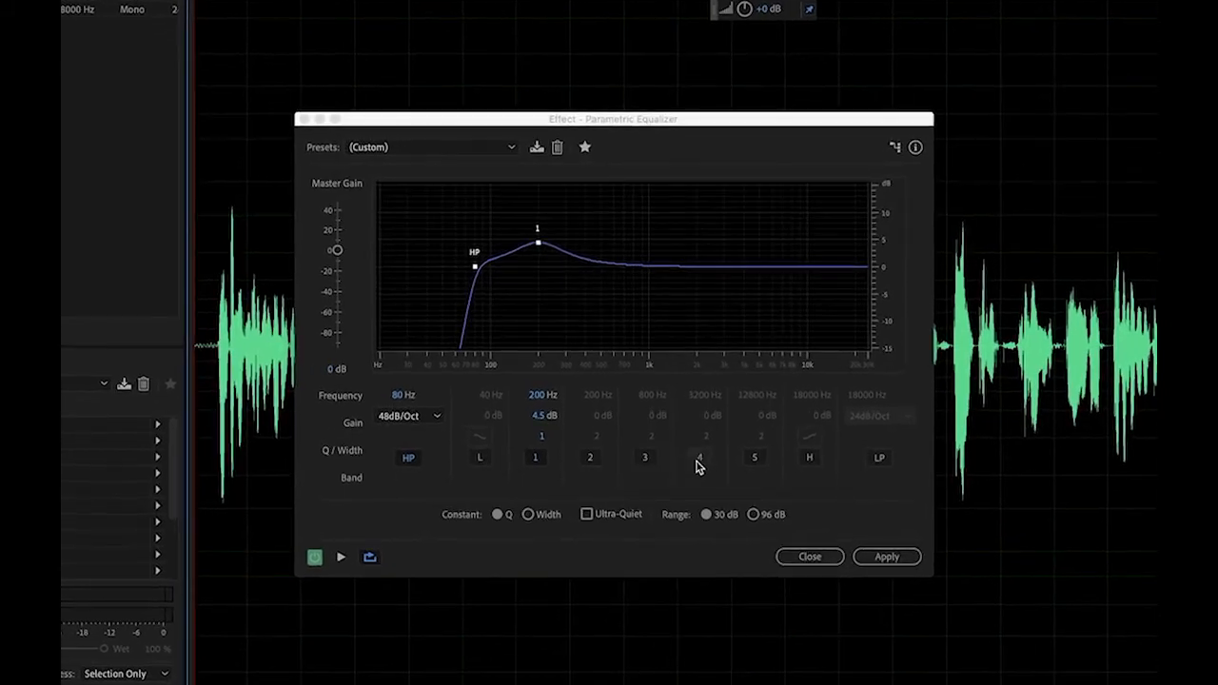
{"action": "left_click", "coordinate": [646, 420]}
{"action": "left_click", "coordinate": [698, 459]}
{"action": "left_click", "coordinate": [649, 396]}
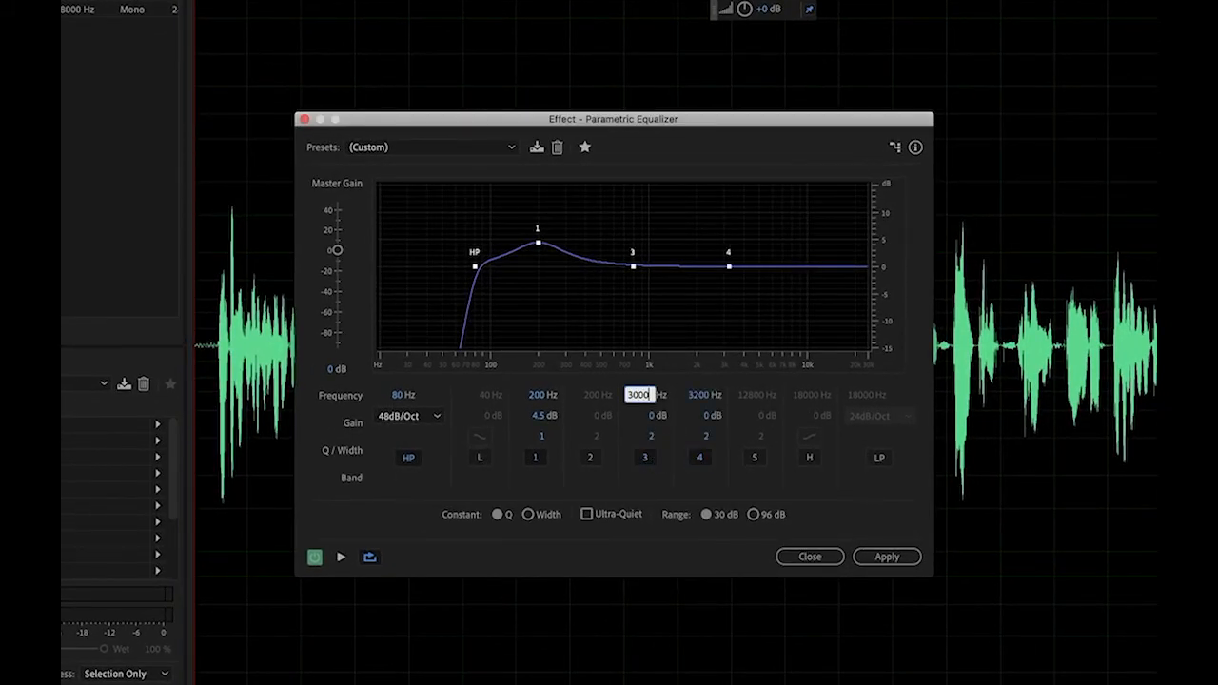
{"action": "key", "text": "Return"}
{"action": "left_click", "coordinate": [694, 393]}
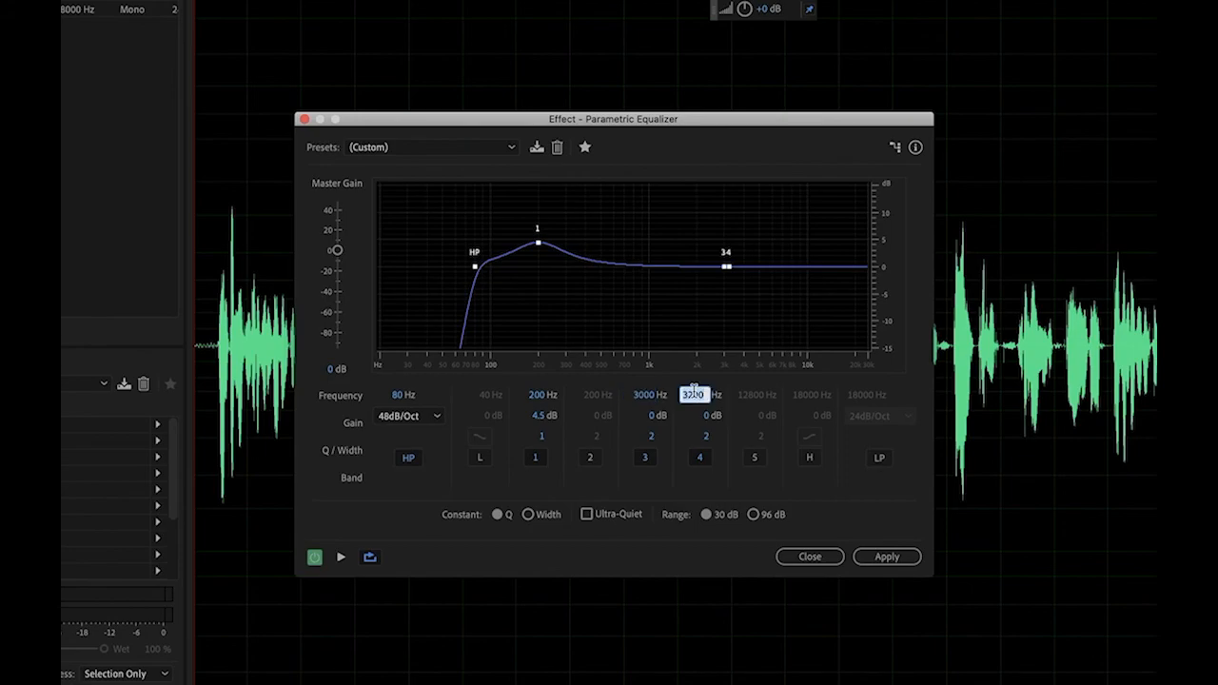
{"action": "type", "text": "65"}
{"action": "key", "text": "Return"}
Set the Q of bands 3 and 4 to 1 for voz chica 2.aif
{"action": "left_click", "coordinate": [651, 437]}
{"action": "key", "text": "Return"}
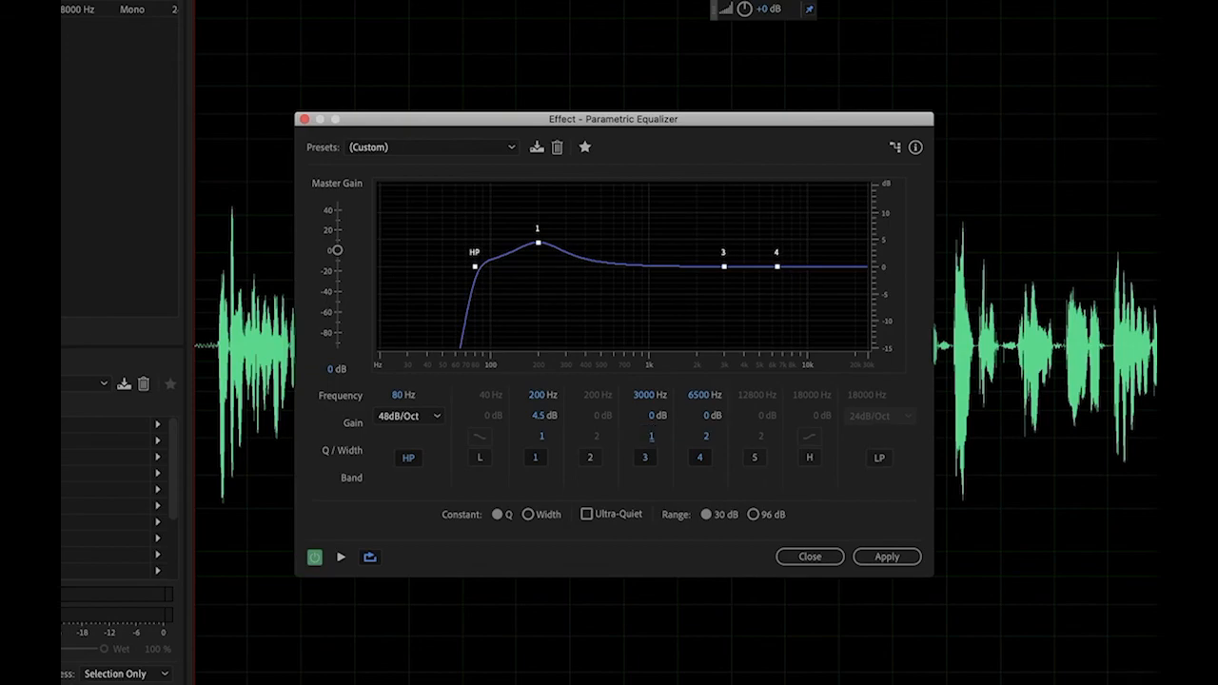
{"action": "left_click", "coordinate": [705, 437]}
{"action": "type", "text": "1"}
{"action": "key", "text": "Return"}
Raise band 3's gain to 3.7 dB and band 4's to 2.4 dB while previewing voz chica 2.aif
{"action": "key", "text": "space"}
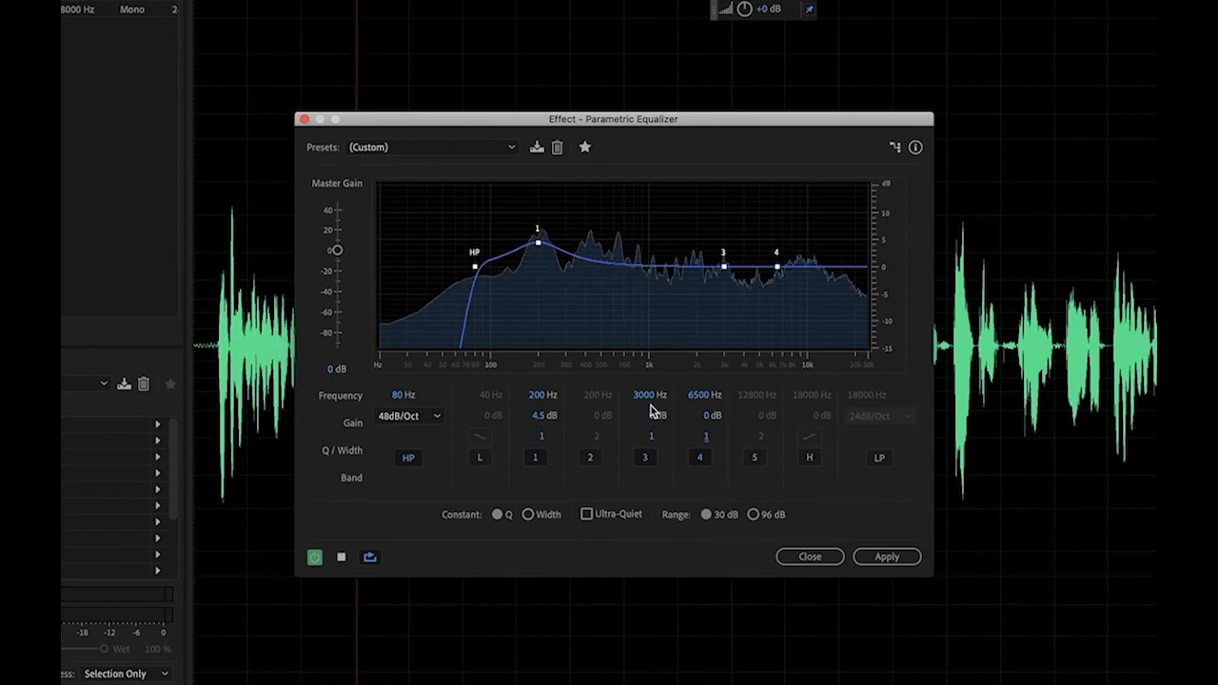
{"action": "left_click_drag", "start_coordinate": [659, 411], "coordinate": [666, 400]}
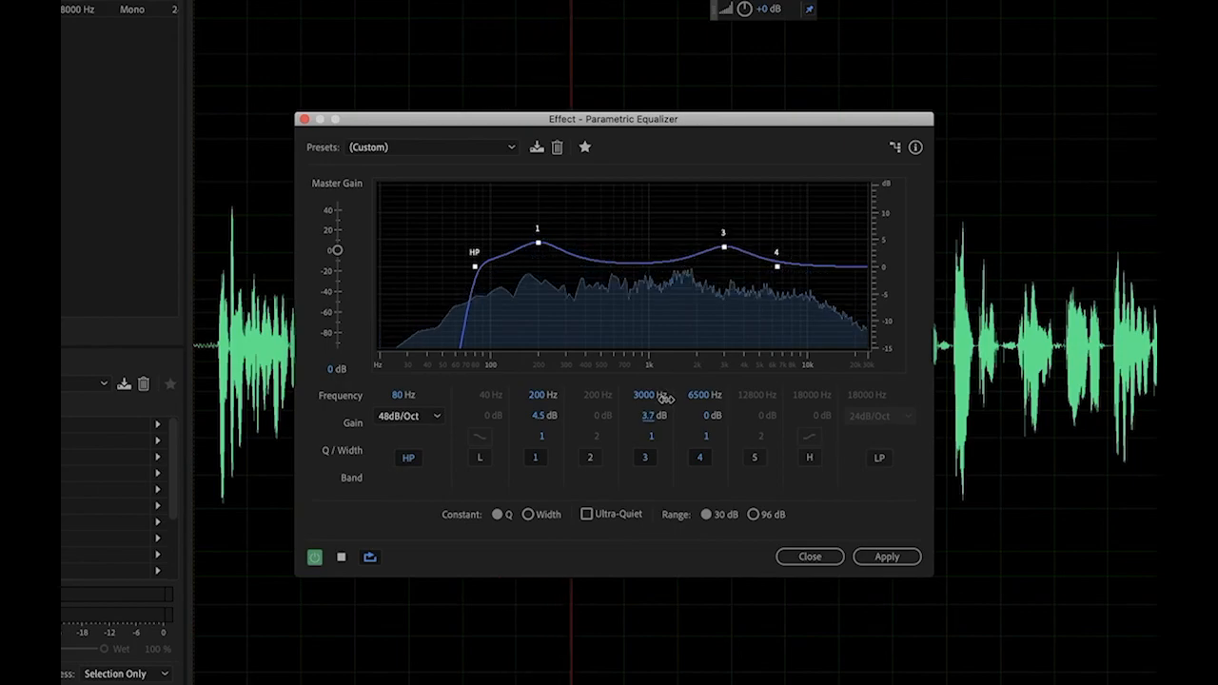
{"action": "left_click_drag", "start_coordinate": [711, 420], "coordinate": [720, 406]}
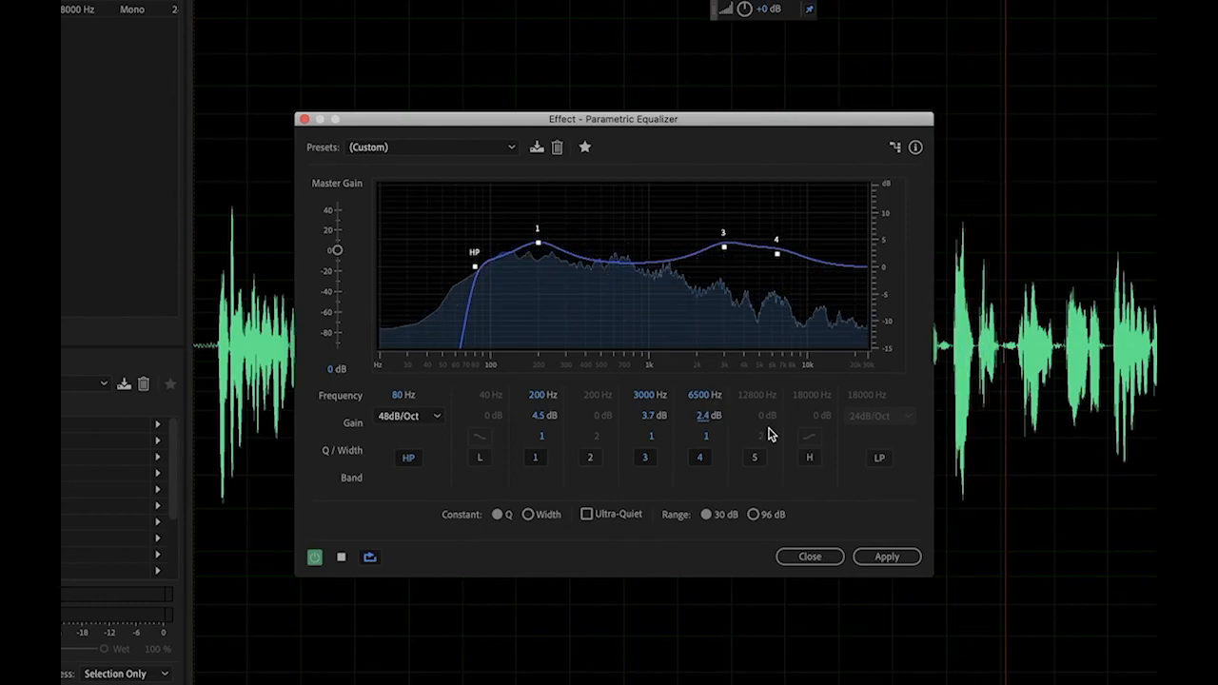
{"action": "key", "text": "space"}
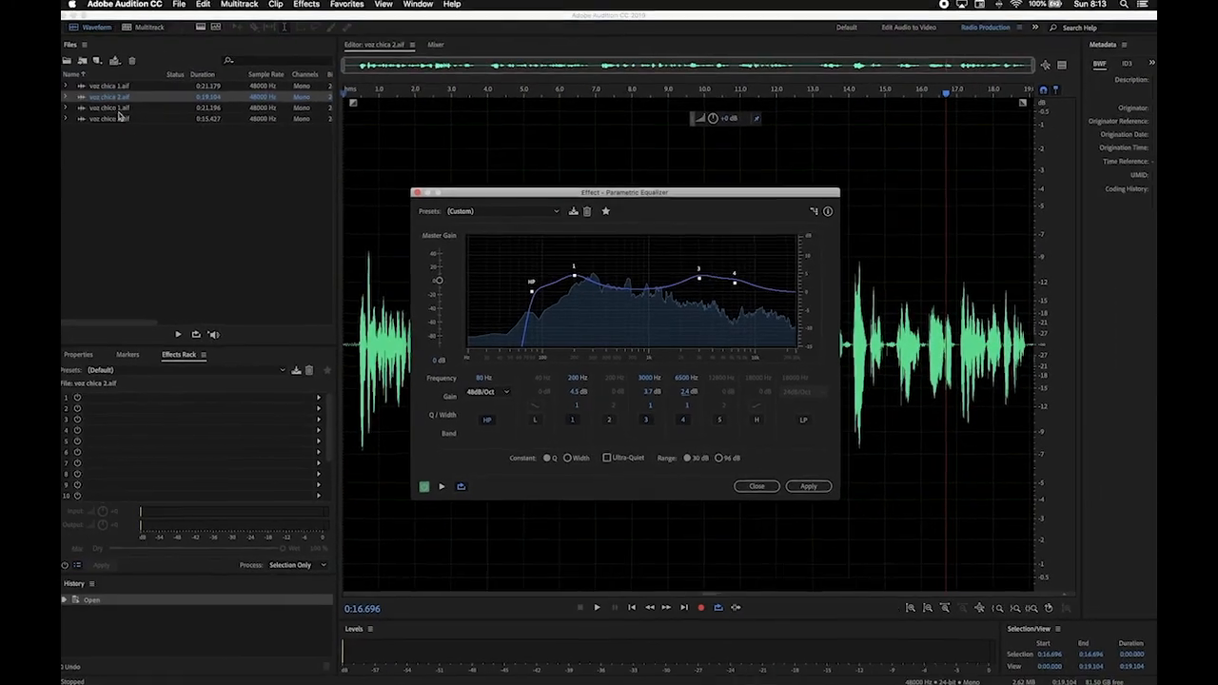
Switch to voz chico 1.aif and enable equalizer band 3 at 3000 Hz and band 4 at 6500 Hz
{"action": "left_click", "coordinate": [122, 111]}
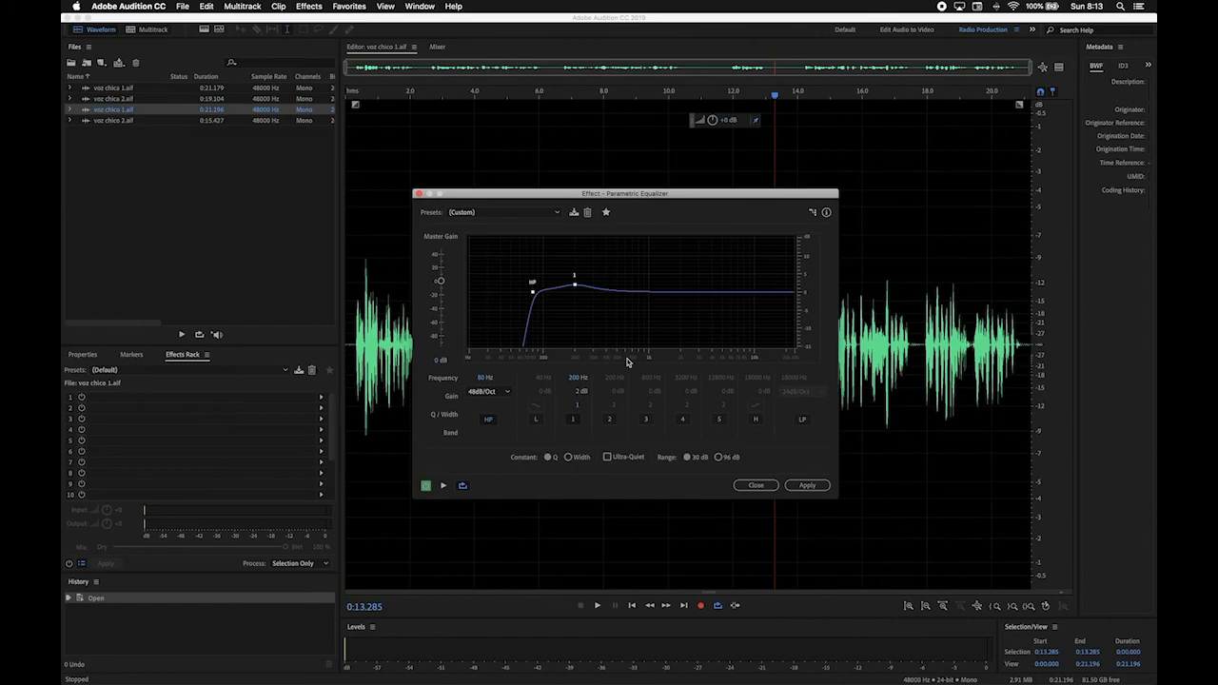
{"action": "left_click", "coordinate": [646, 419]}
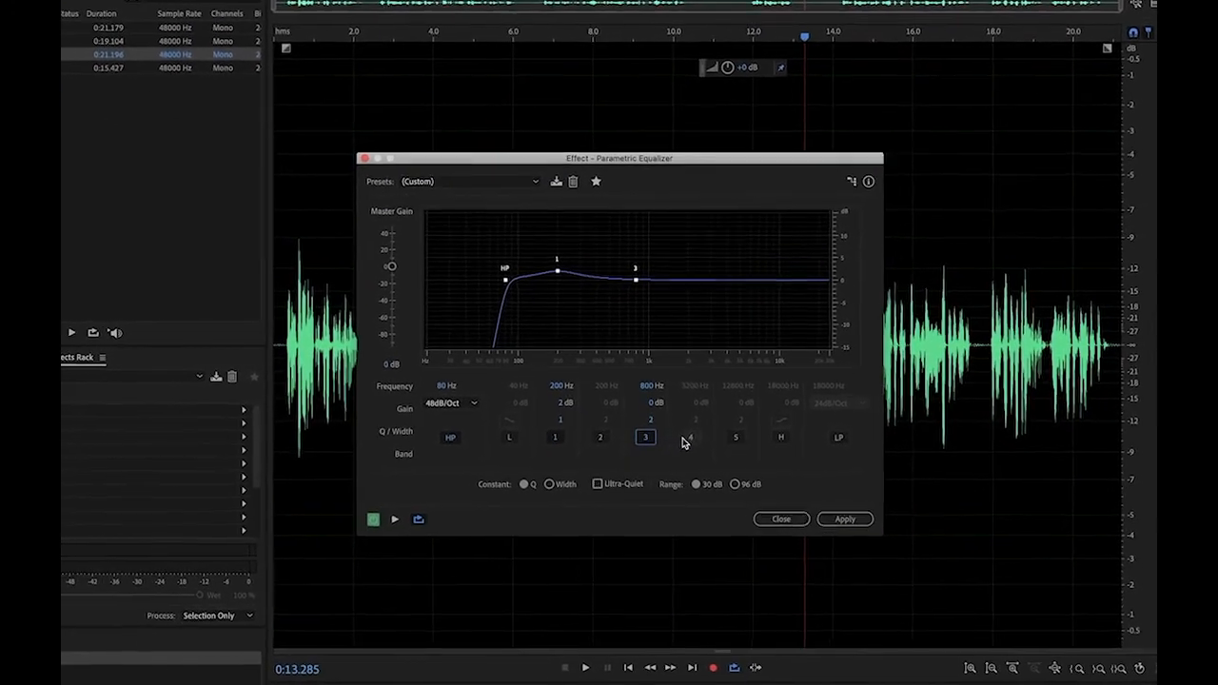
{"action": "left_click", "coordinate": [682, 419]}
{"action": "left_click", "coordinate": [651, 377]}
{"action": "type", "text": "300"}
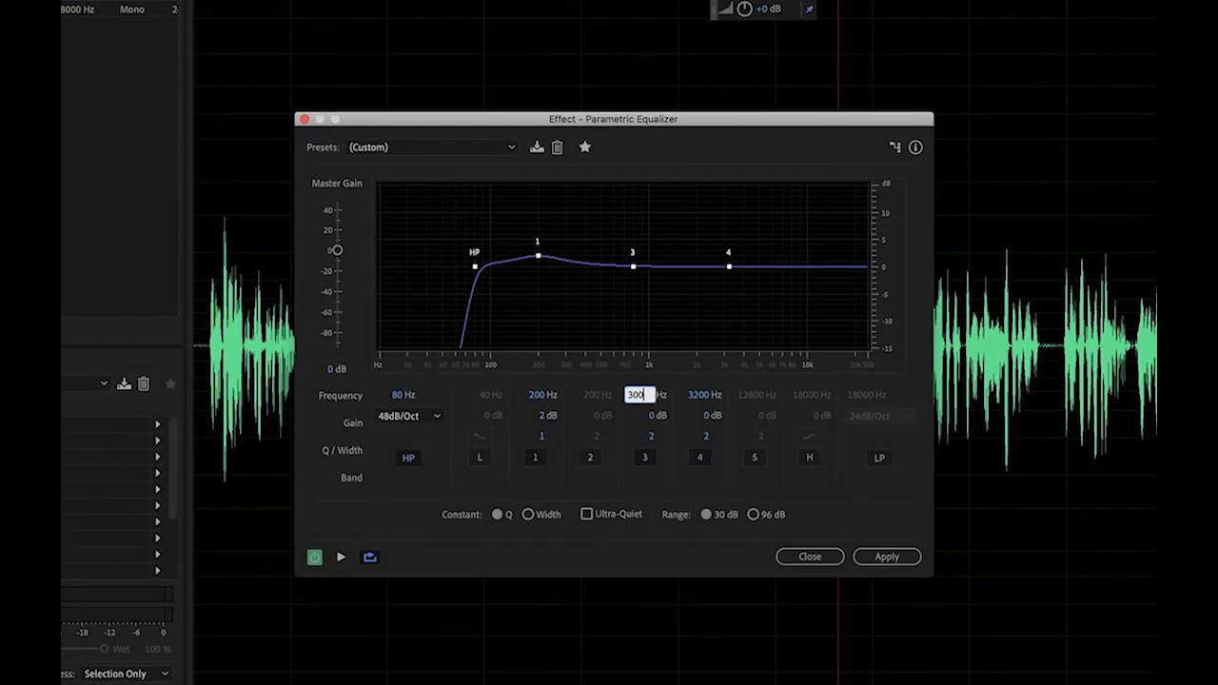
{"action": "type", "text": "0"}
{"action": "key", "text": "Return"}
{"action": "left_click", "coordinate": [700, 394]}
{"action": "type", "text": "6"}
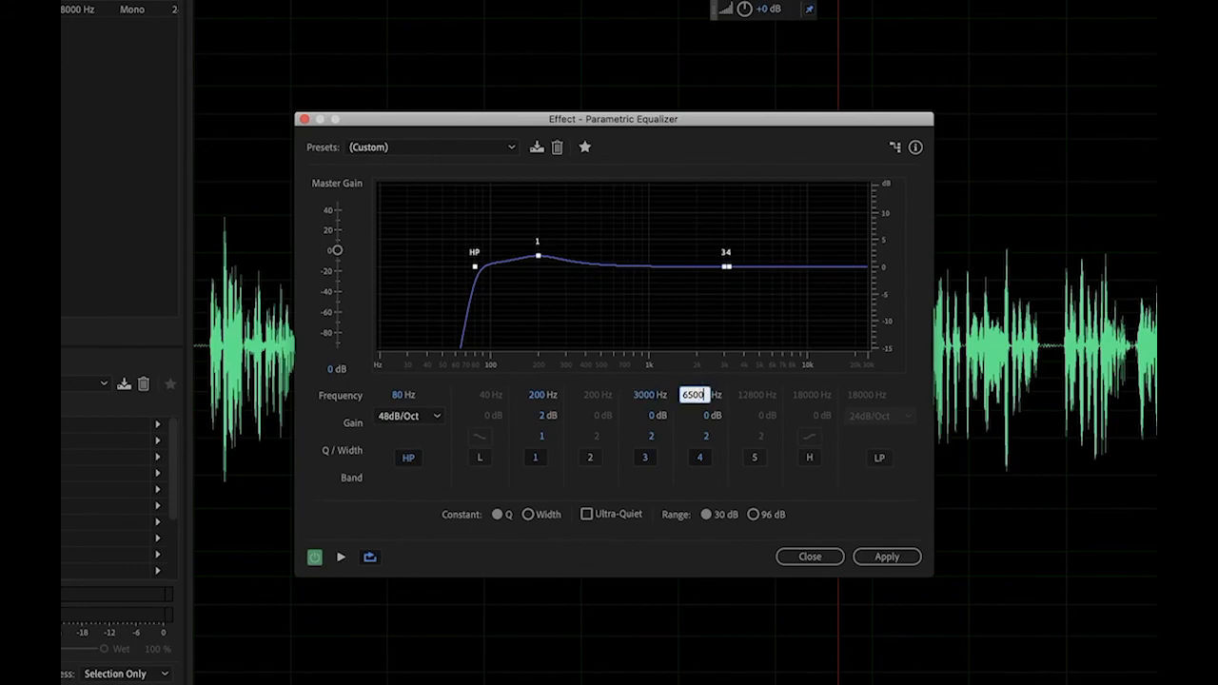
{"action": "type", "text": "500"}
{"action": "key", "text": "Return"}
Set the Q of bands 3 and 4 to 1 for voz chico 1.aif
{"action": "left_click", "coordinate": [651, 436]}
{"action": "key", "text": "Return"}
{"action": "left_click", "coordinate": [706, 436]}
{"action": "type", "text": "1"}
{"action": "key", "text": "Return"}
Raise band 3's gain to 2.7 dB and band 4's to 2.1 dB while previewing voz chico 1.aif
{"action": "key", "text": "space"}
{"action": "left_click_drag", "start_coordinate": [652, 426], "coordinate": [709, 396]}
{"action": "key", "text": "space"}
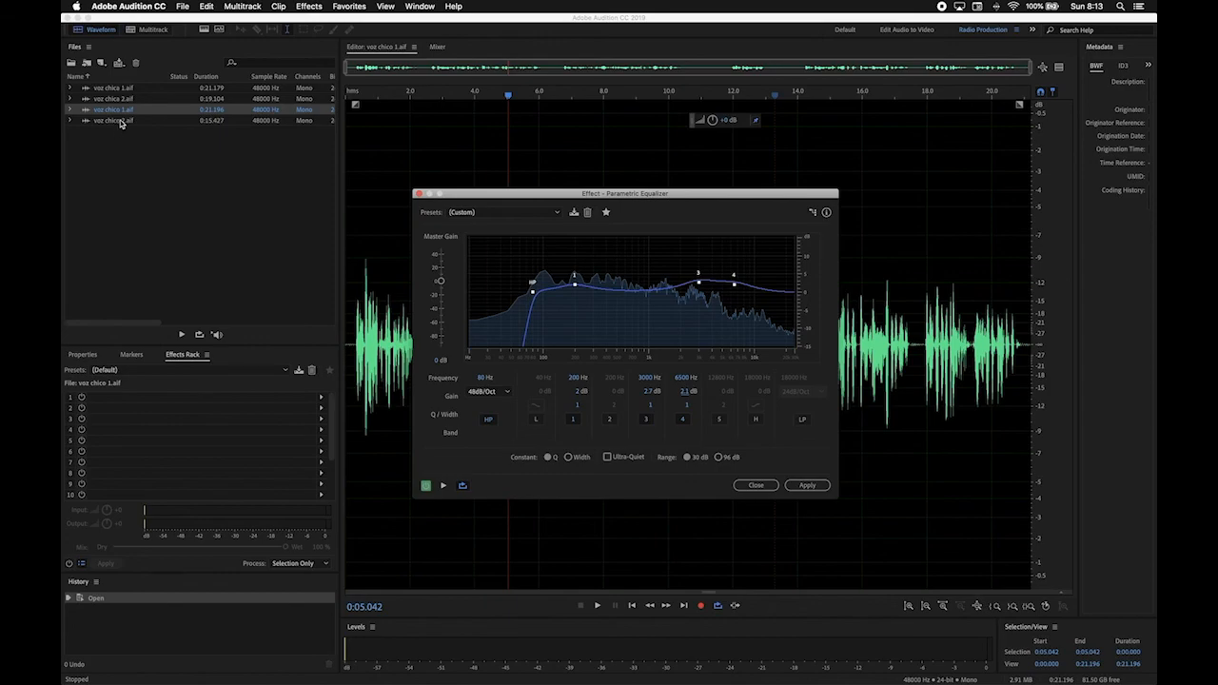
Switch to voz chico 2.aif and enable equalizer band 3 at 3000 Hz and band 4 at 6500 Hz
{"action": "left_click", "coordinate": [120, 120]}
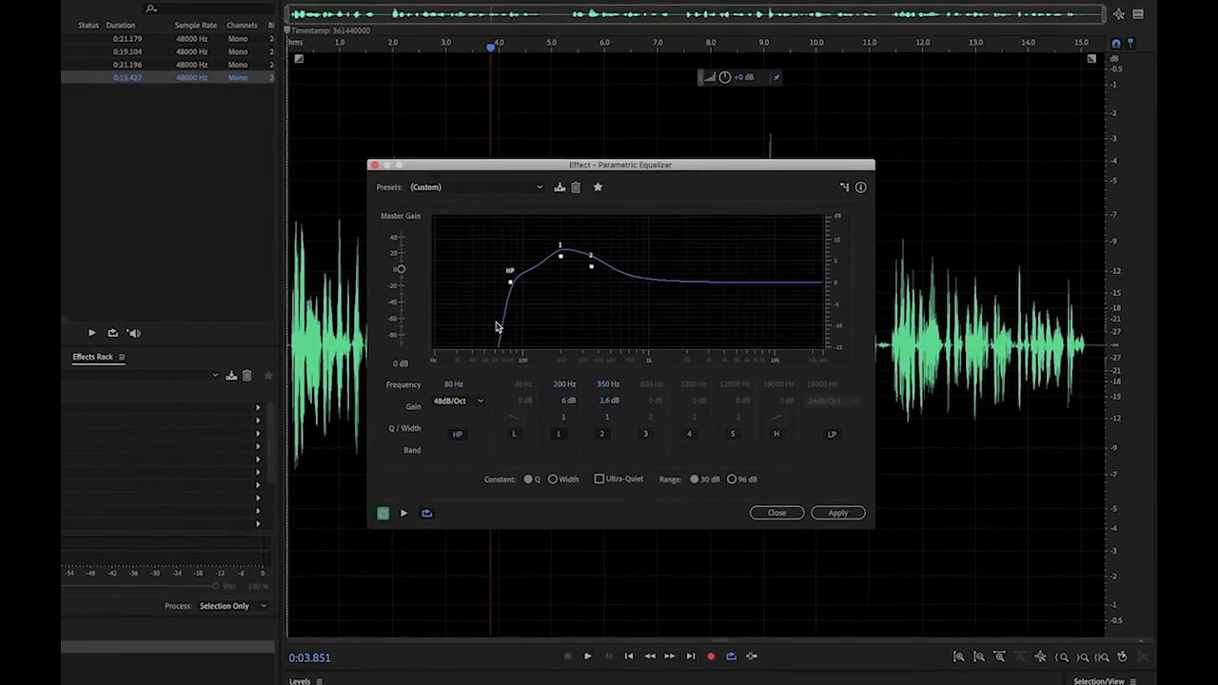
{"action": "left_click", "coordinate": [689, 434]}
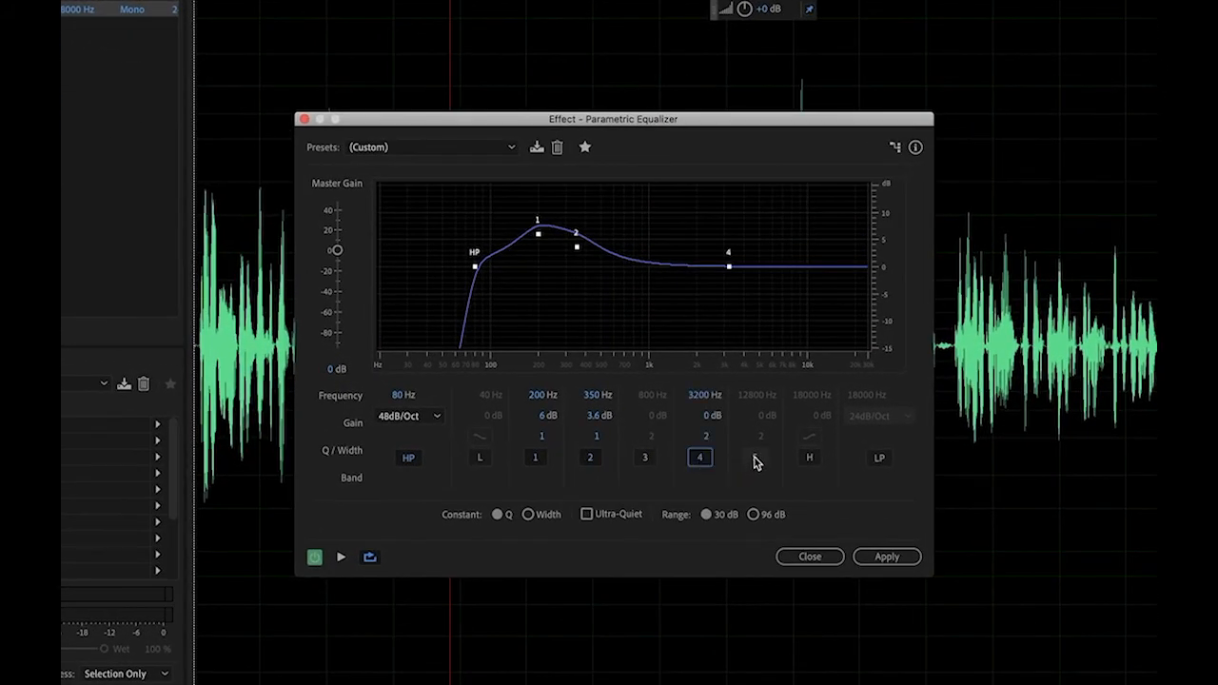
{"action": "left_click", "coordinate": [645, 458]}
{"action": "left_click", "coordinate": [647, 397]}
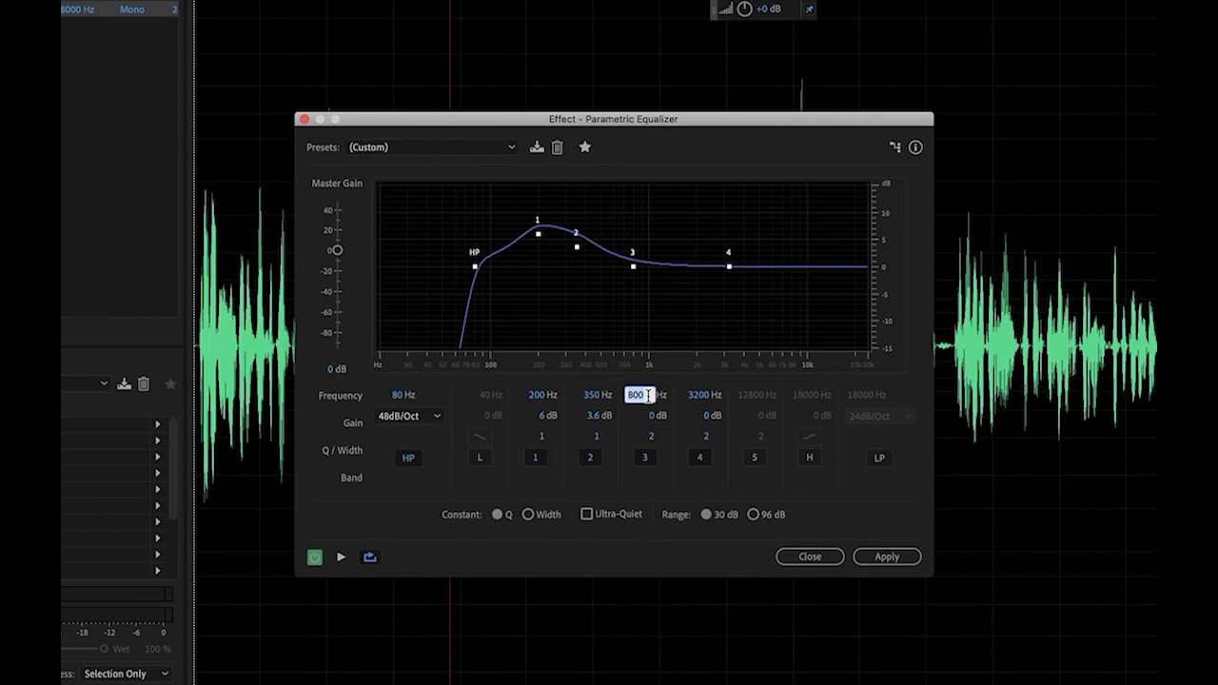
{"action": "type", "text": "3000"}
{"action": "key", "text": "Tab"}
{"action": "type", "text": "6500"}
{"action": "key", "text": "Return"}
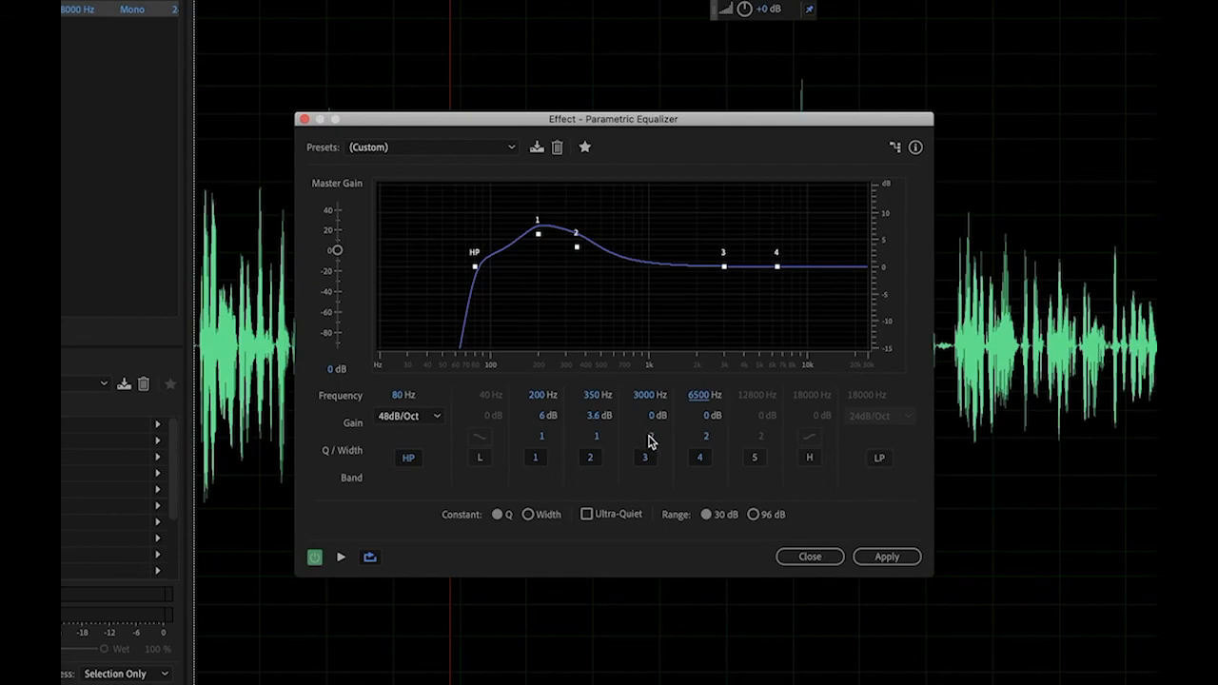
Set the Q of bands 3 and 4 to 1 for voz chico 2.aif
{"action": "left_click", "coordinate": [652, 437]}
{"action": "key", "text": "Return"}
{"action": "left_click", "coordinate": [710, 437]}
{"action": "type", "text": "1"}
{"action": "key", "text": "Return"}
Raise band 3's gain to 6.1 dB and band 4's to 3.6 dB while previewing voz chico 2.aif
{"action": "key", "text": "space"}
{"action": "left_click_drag", "start_coordinate": [653, 422], "coordinate": [663, 384]}
{"action": "key", "text": "space"}
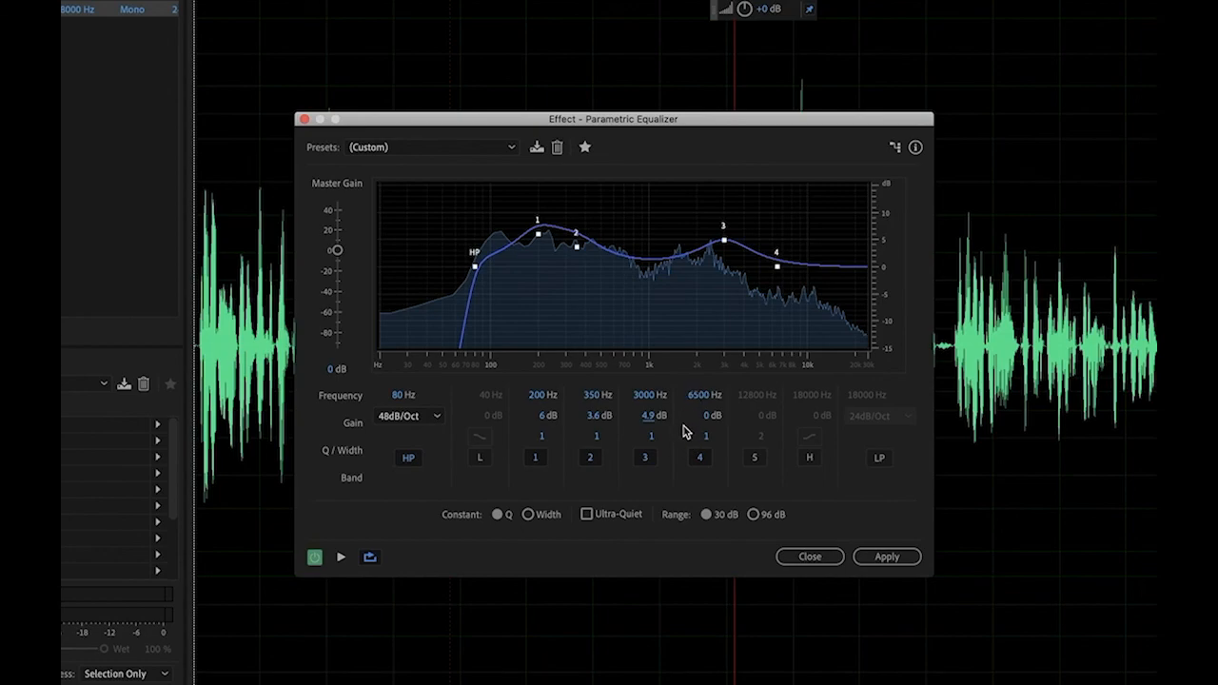
{"action": "left_click_drag", "start_coordinate": [653, 417], "coordinate": [658, 411]}
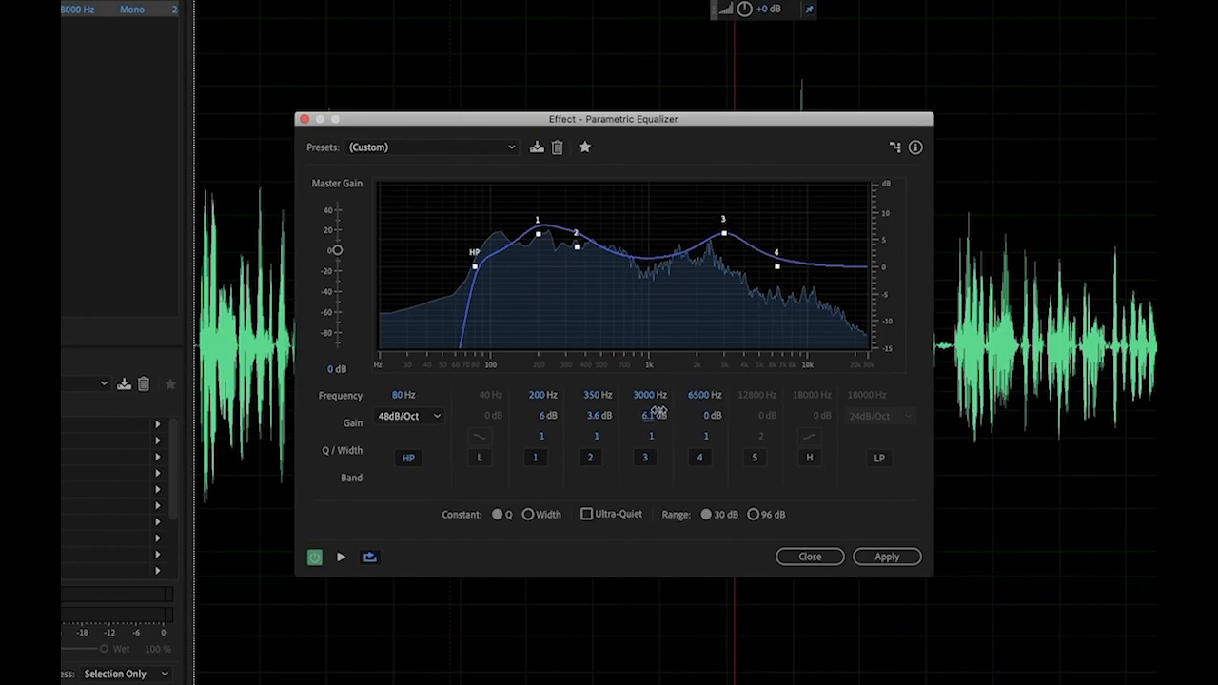
{"action": "key", "text": "space"}
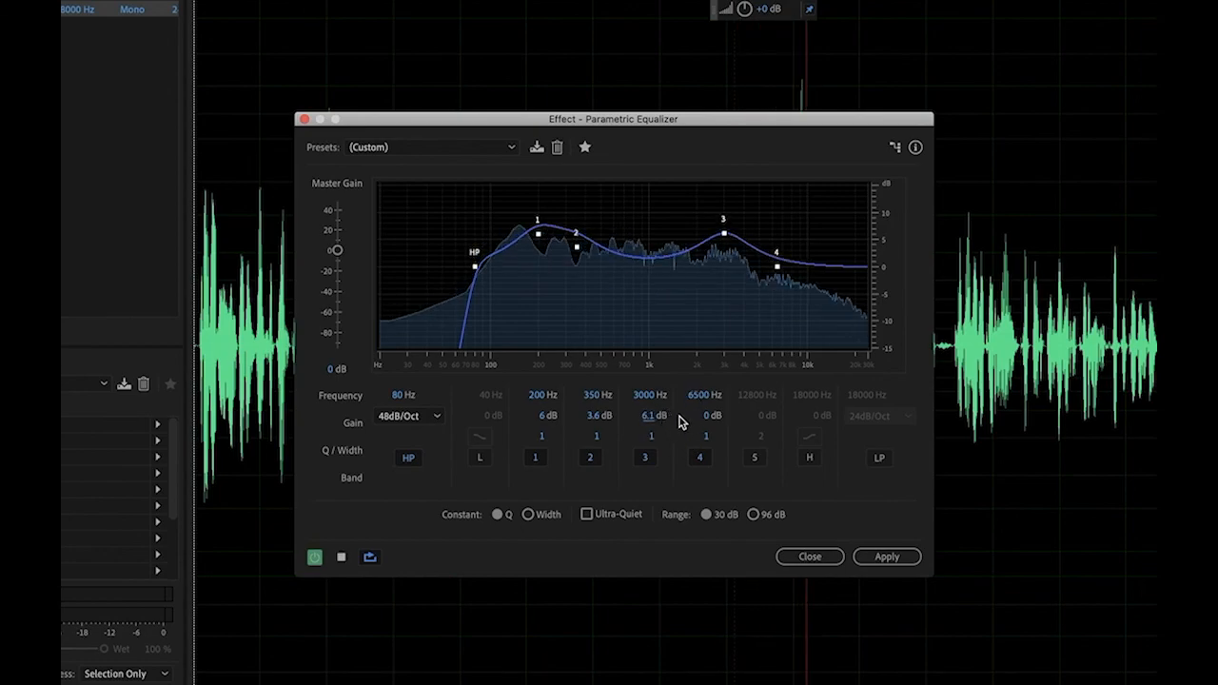
{"action": "left_click_drag", "start_coordinate": [707, 421], "coordinate": [716, 396]}
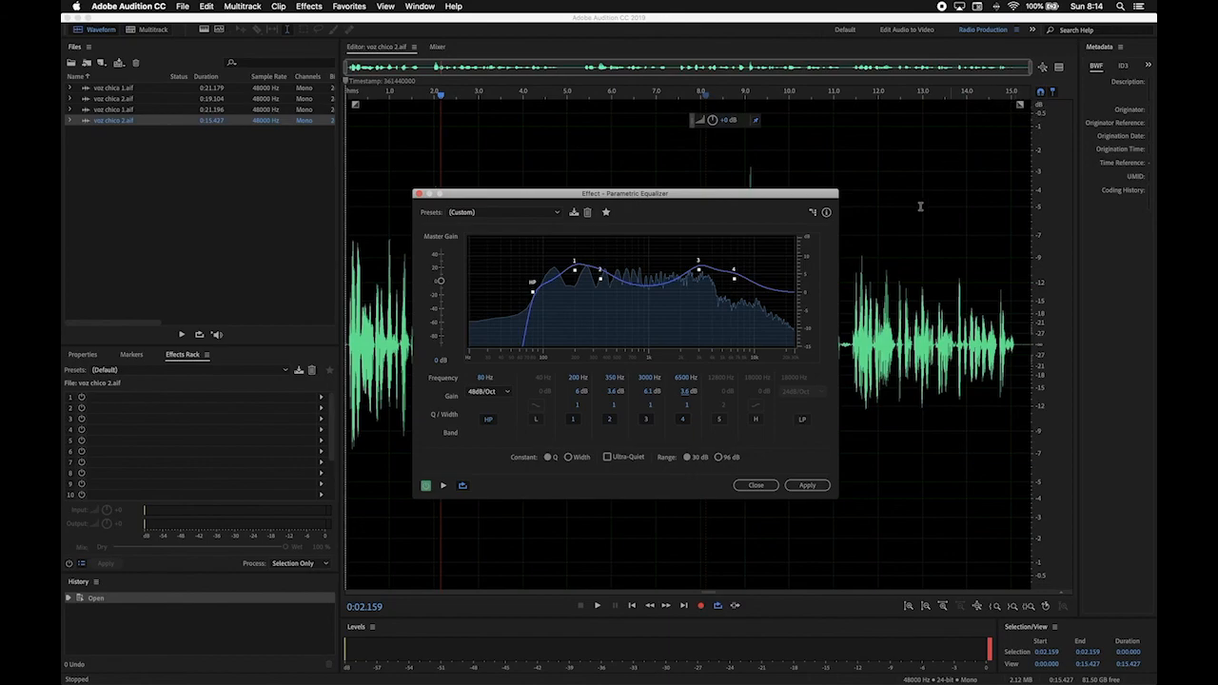
Play voz chico 2.aif to check its output level and lower the equalizer's master gain by a few decibels
{"action": "key", "text": "space"}
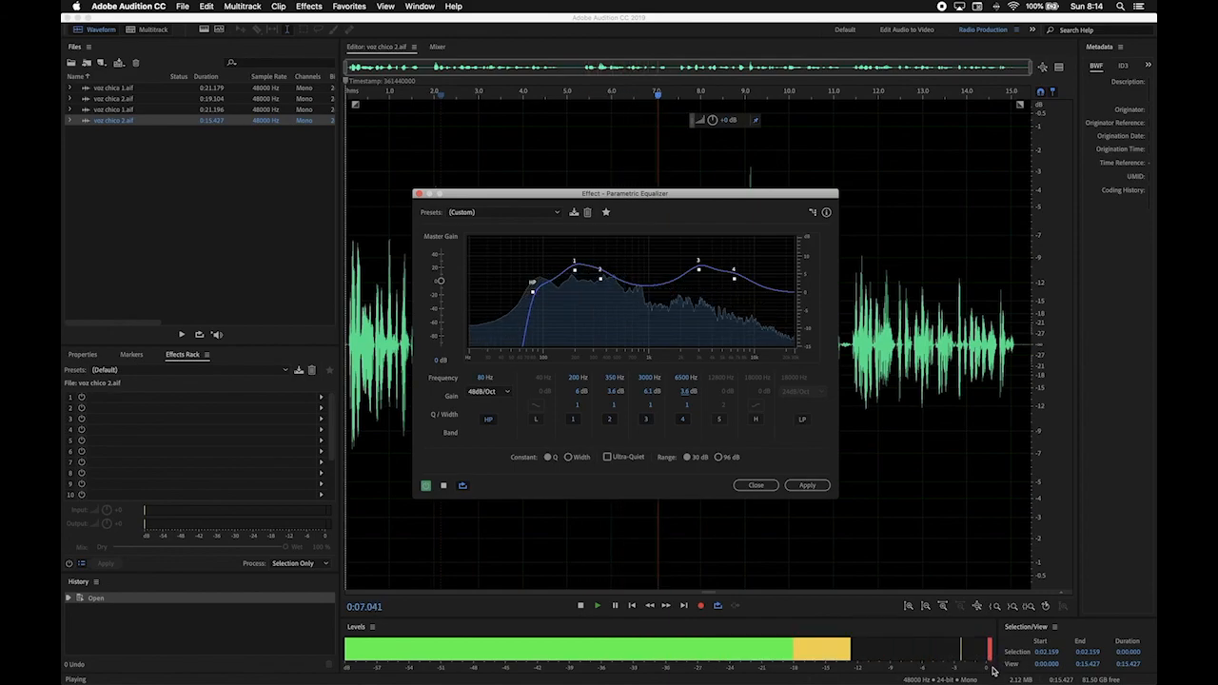
{"action": "key", "text": "space"}
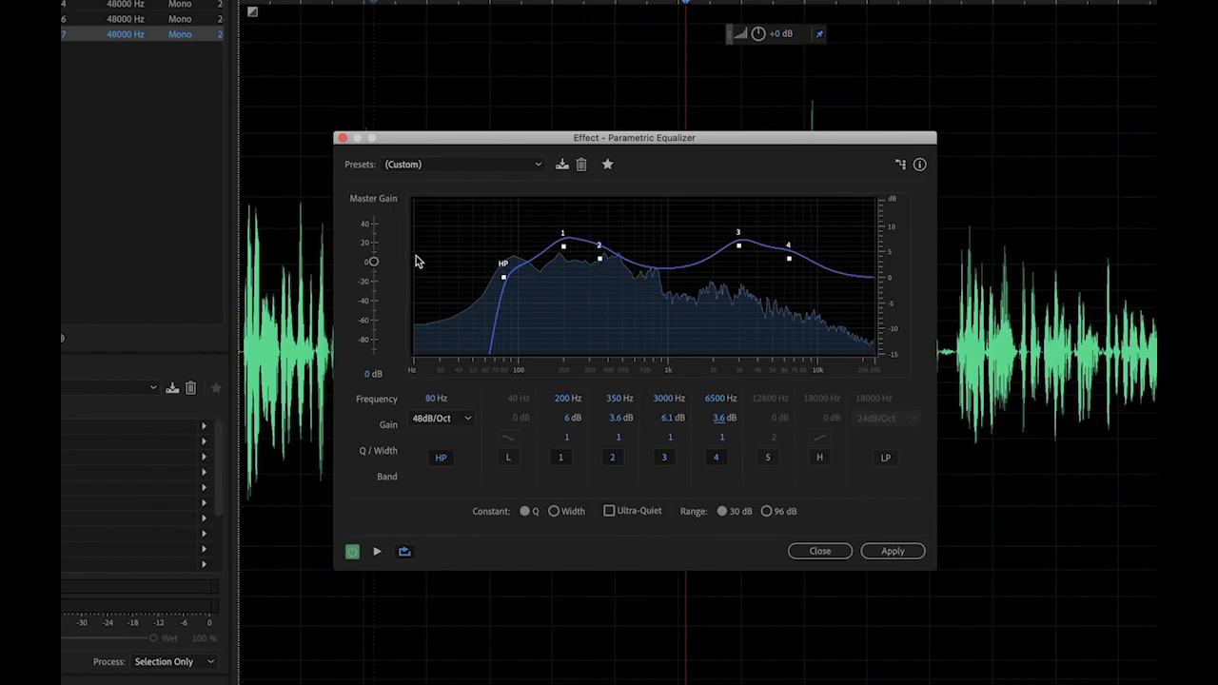
{"action": "left_click_drag", "start_coordinate": [375, 263], "coordinate": [374, 270]}
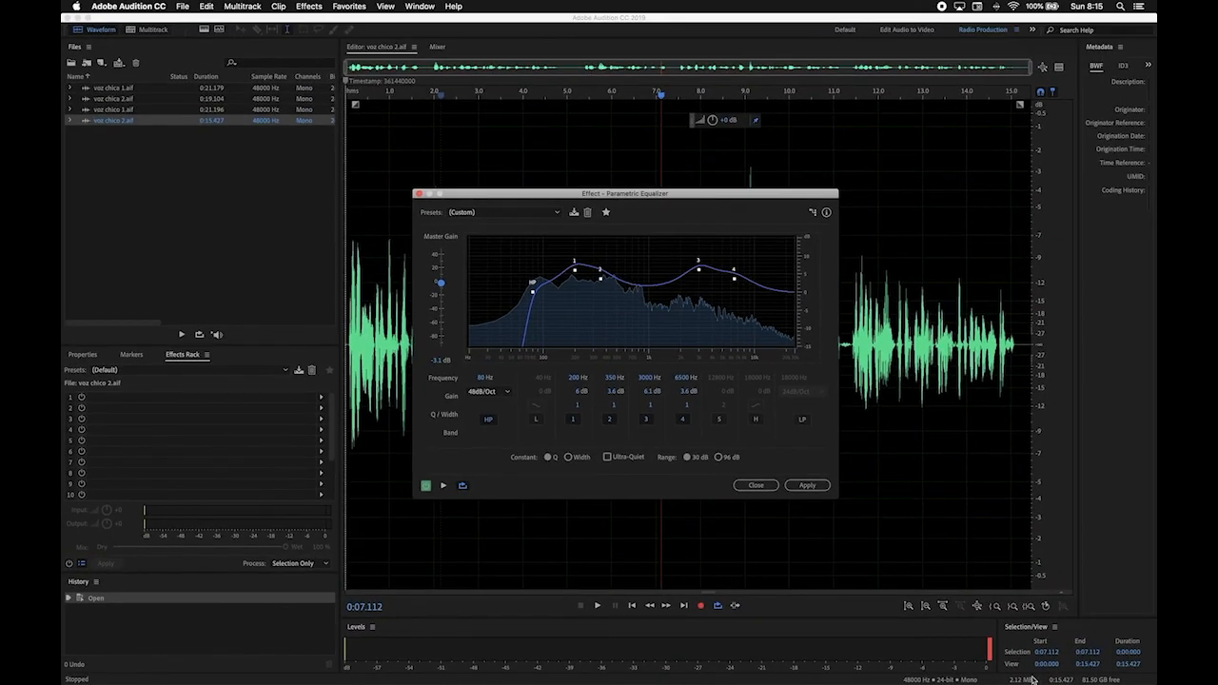
Play voz chico 2.aif from about 5.2 seconds to check its level and set the equalizer's master gain to -4 dB
{"action": "left_click", "coordinate": [577, 97]}
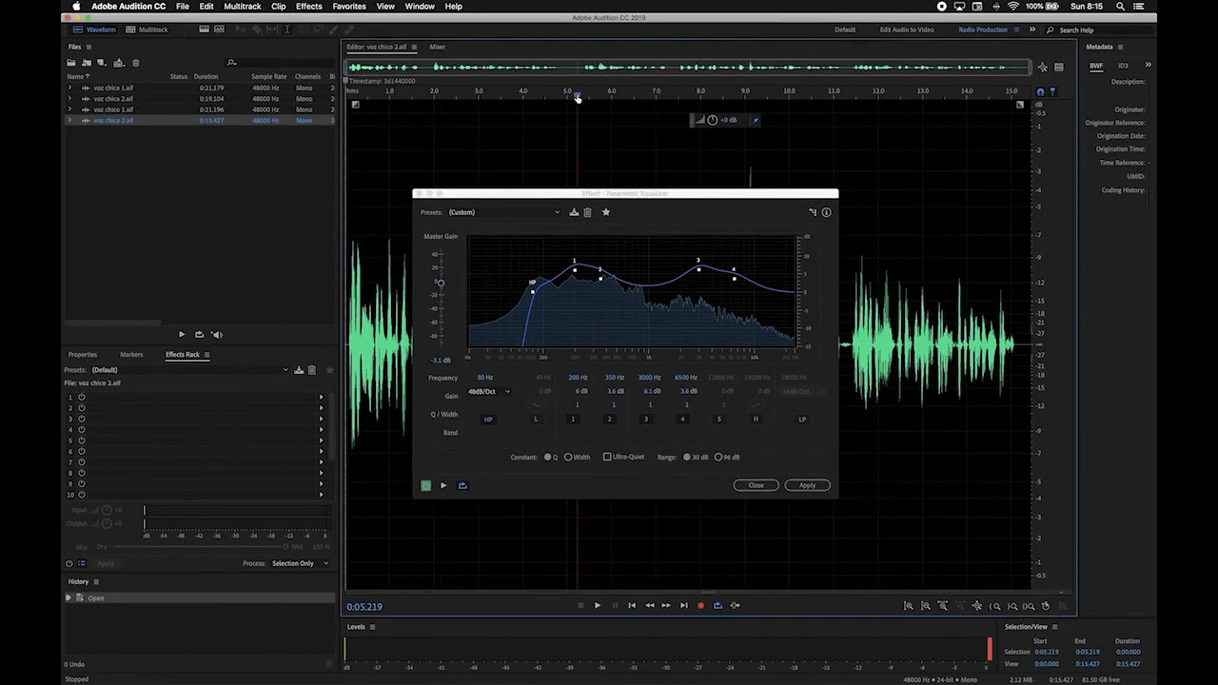
{"action": "key", "text": "space"}
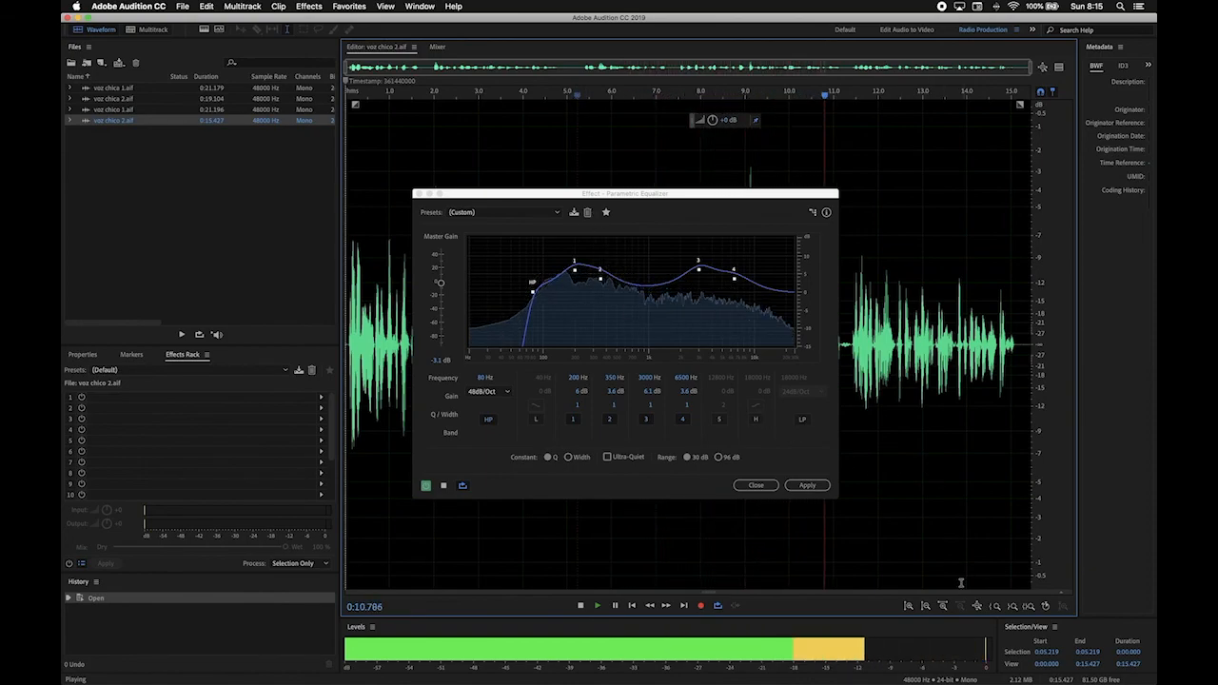
{"action": "key", "text": "space"}
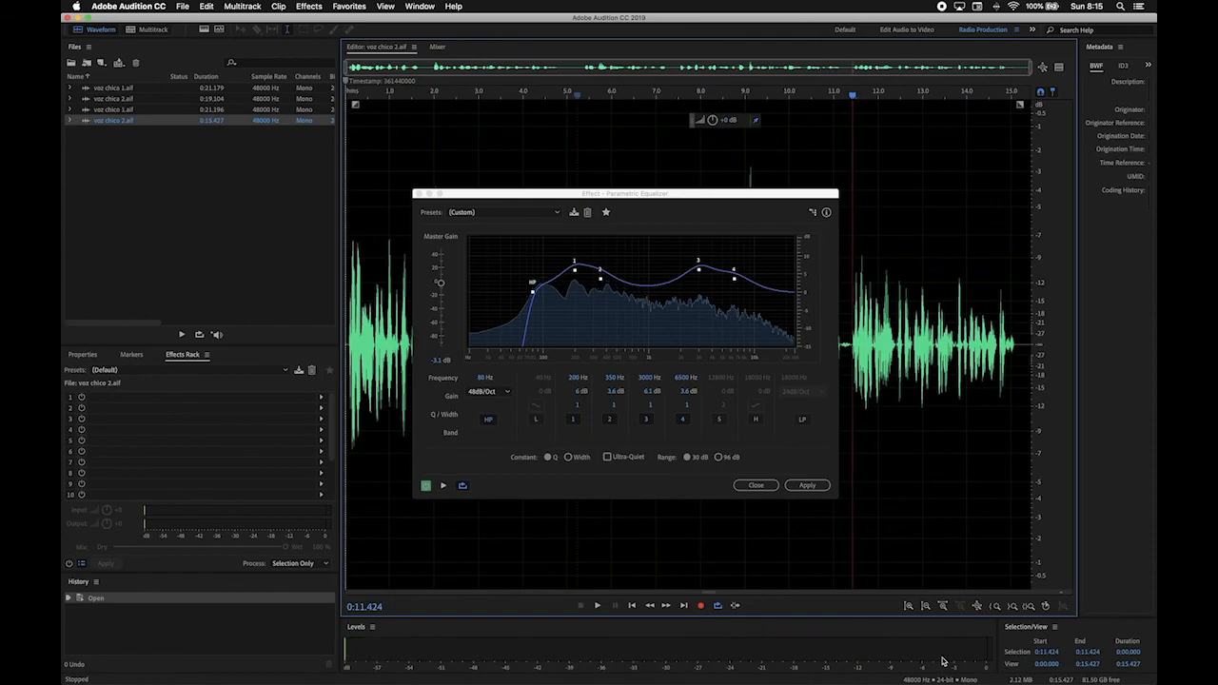
{"action": "left_click", "coordinate": [434, 362]}
{"action": "key", "text": "Return"}
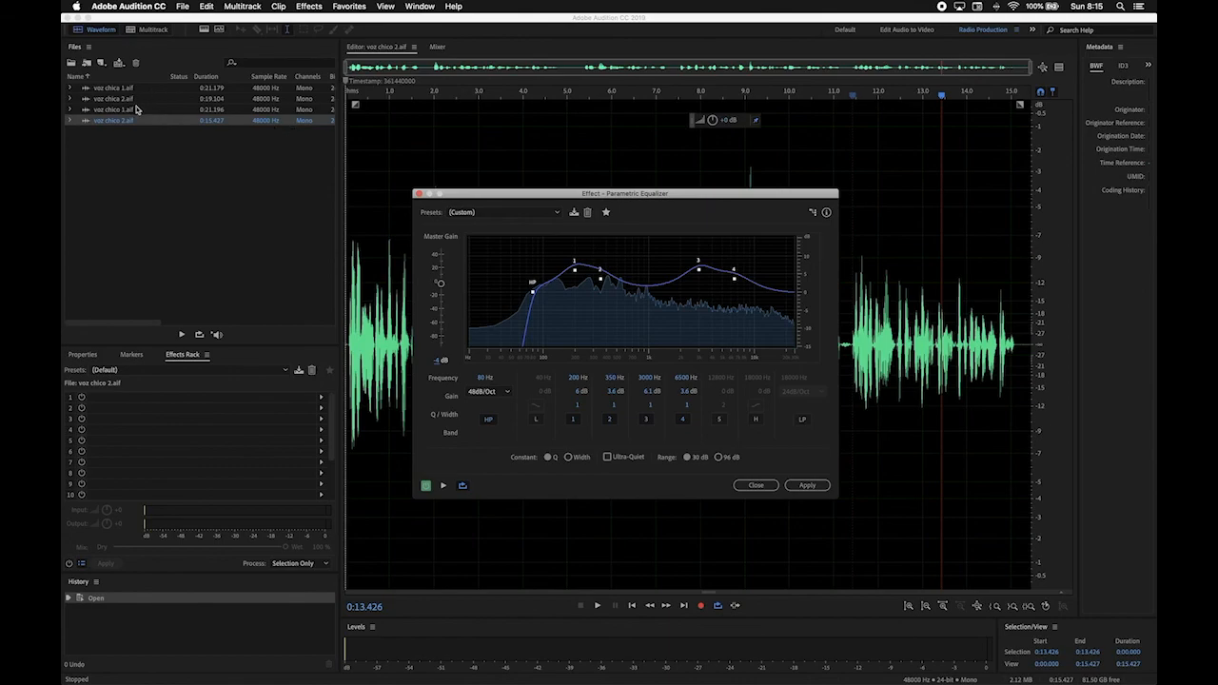
Review the equalizer curves of the other recordings, and enable the high shelf band at 9000 Hz for voz chico 2.aif
{"action": "left_click", "coordinate": [128, 110]}
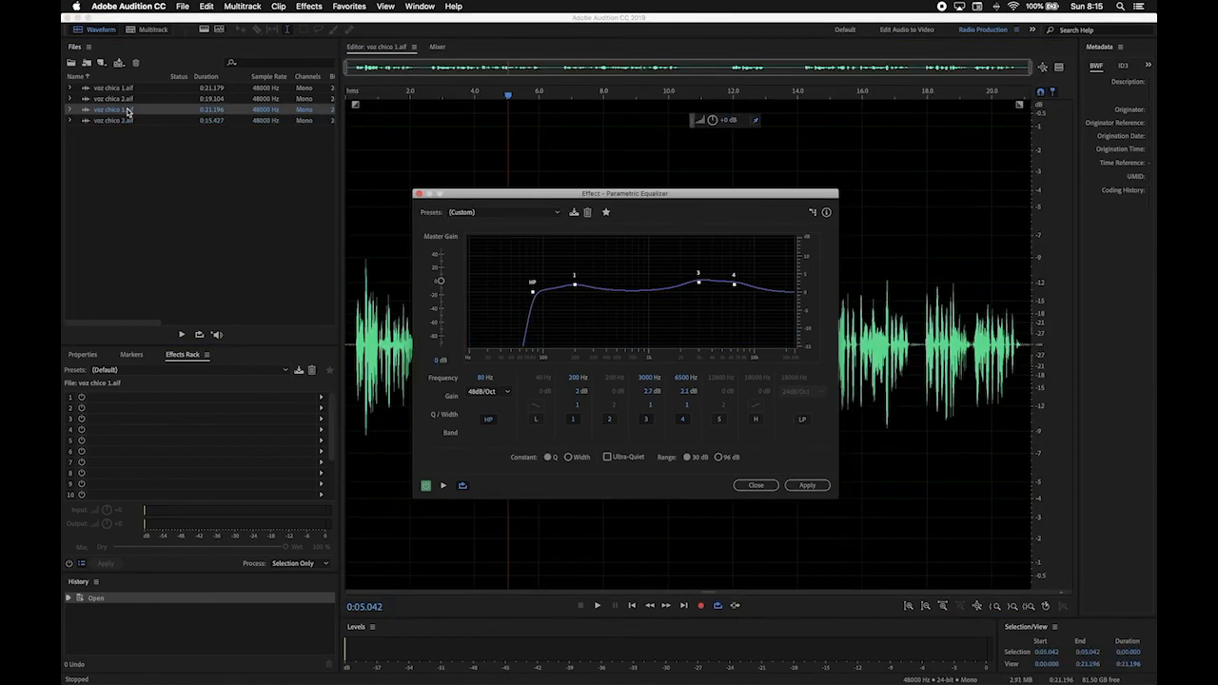
{"action": "left_click", "coordinate": [127, 99]}
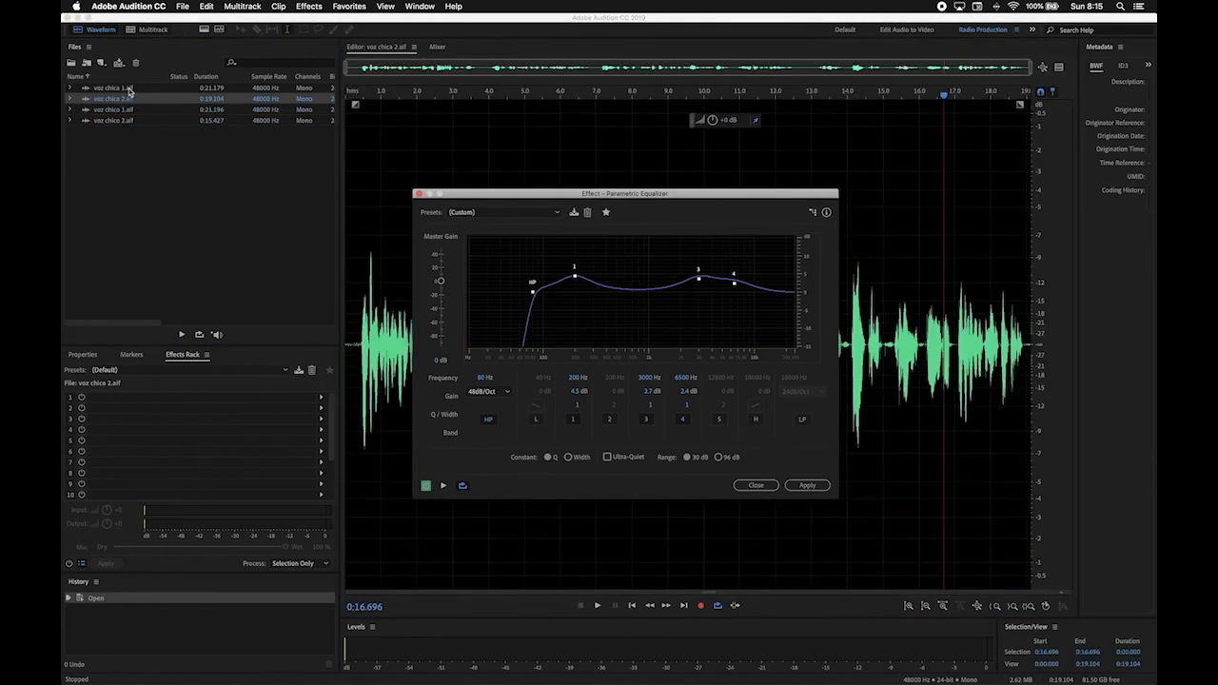
{"action": "left_click", "coordinate": [129, 89]}
{"action": "left_click", "coordinate": [128, 121]}
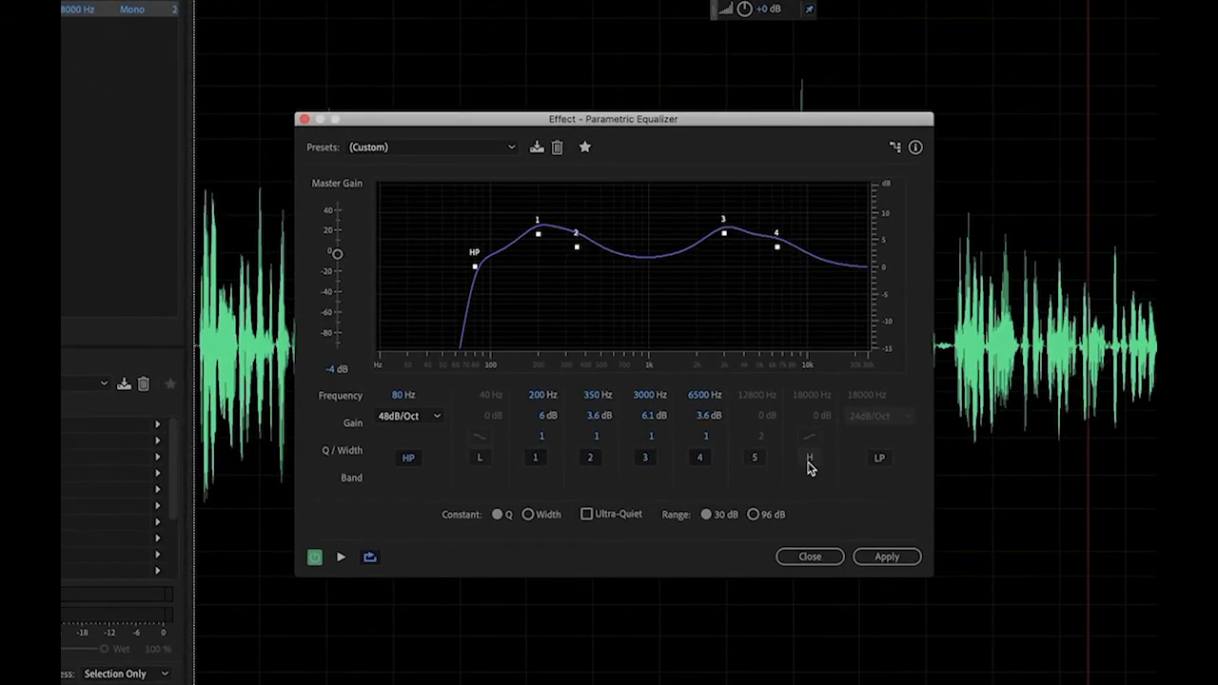
{"action": "left_click", "coordinate": [755, 419]}
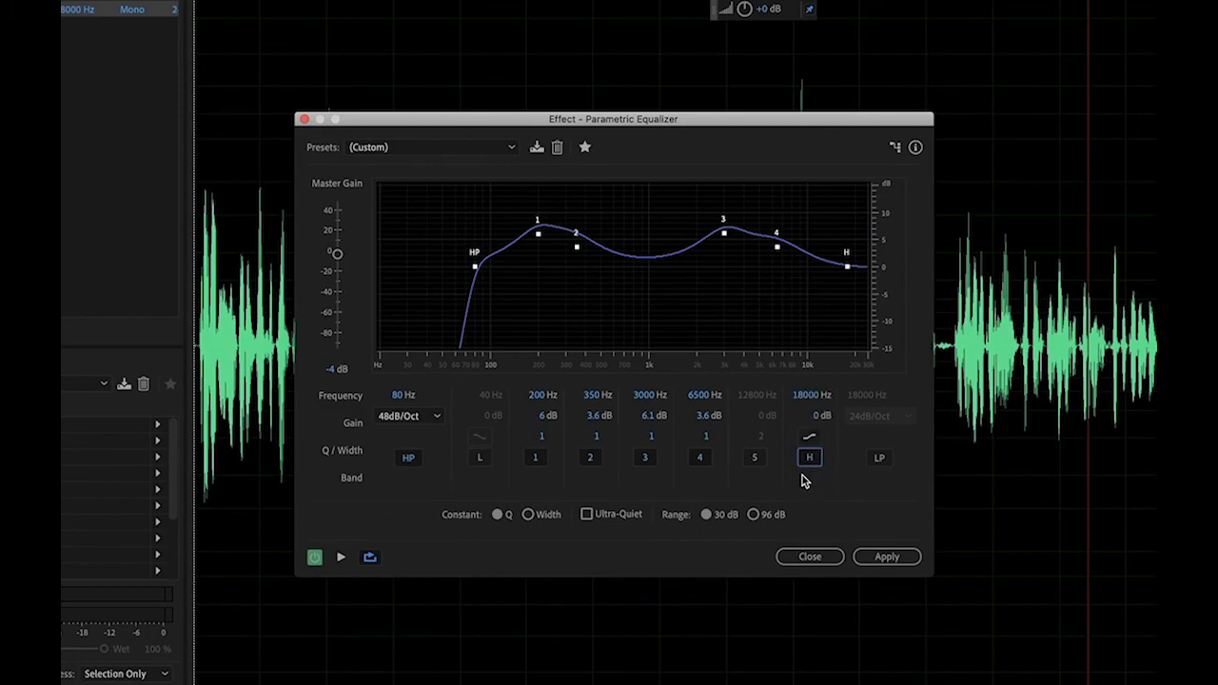
{"action": "left_click", "coordinate": [807, 396]}
{"action": "type", "text": "9000"}
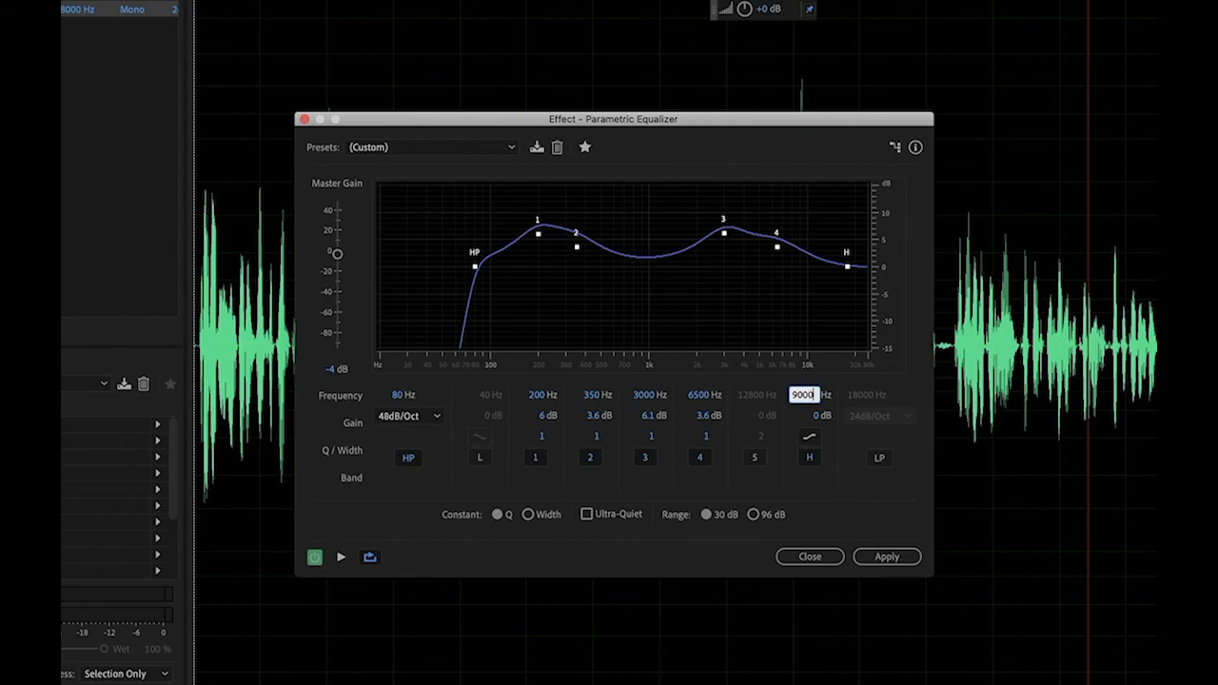
{"action": "key", "text": "Return"}
Raise the high shelf gain to 5.1 dB while previewing voz chico 2.aif
{"action": "key", "text": "space"}
{"action": "left_click_drag", "start_coordinate": [818, 419], "coordinate": [830, 379]}
{"action": "key", "text": "space"}
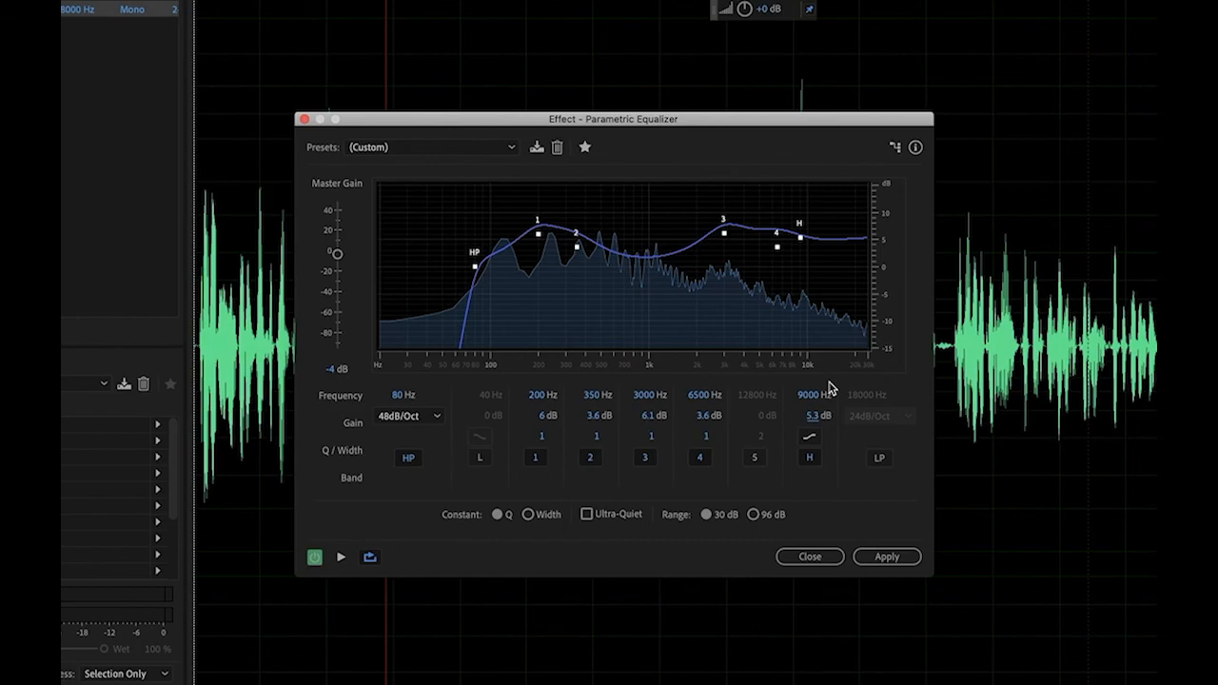
{"action": "key", "text": "space"}
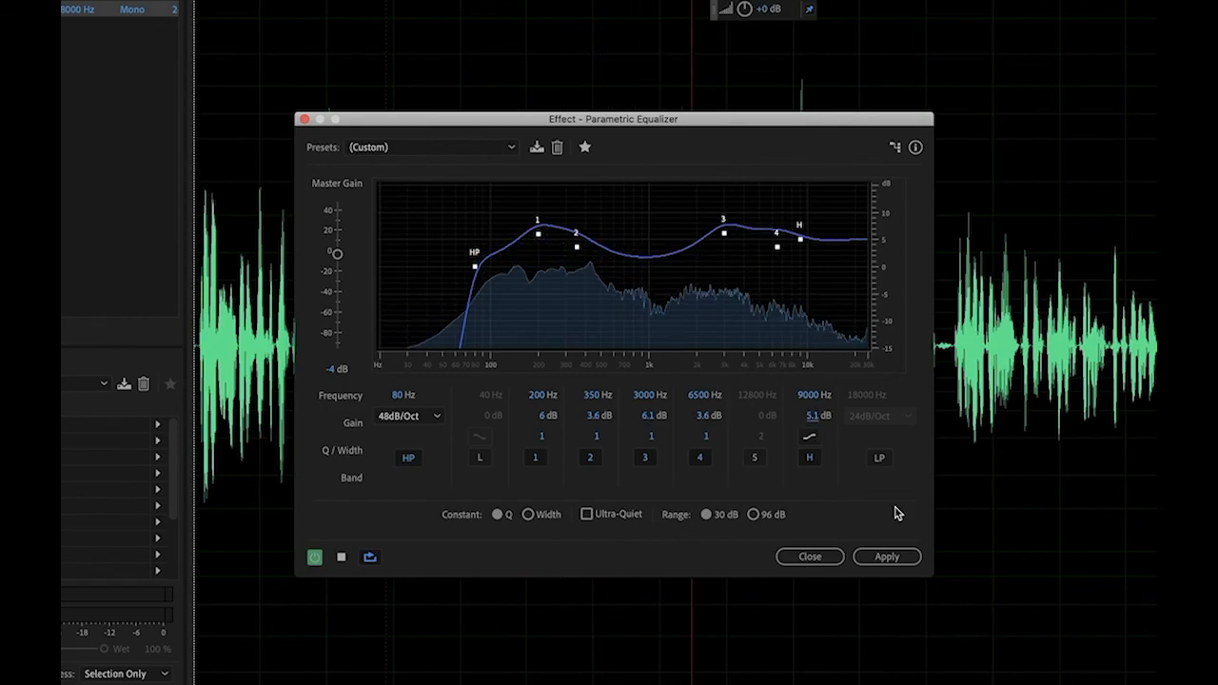
{"action": "key", "text": "space"}
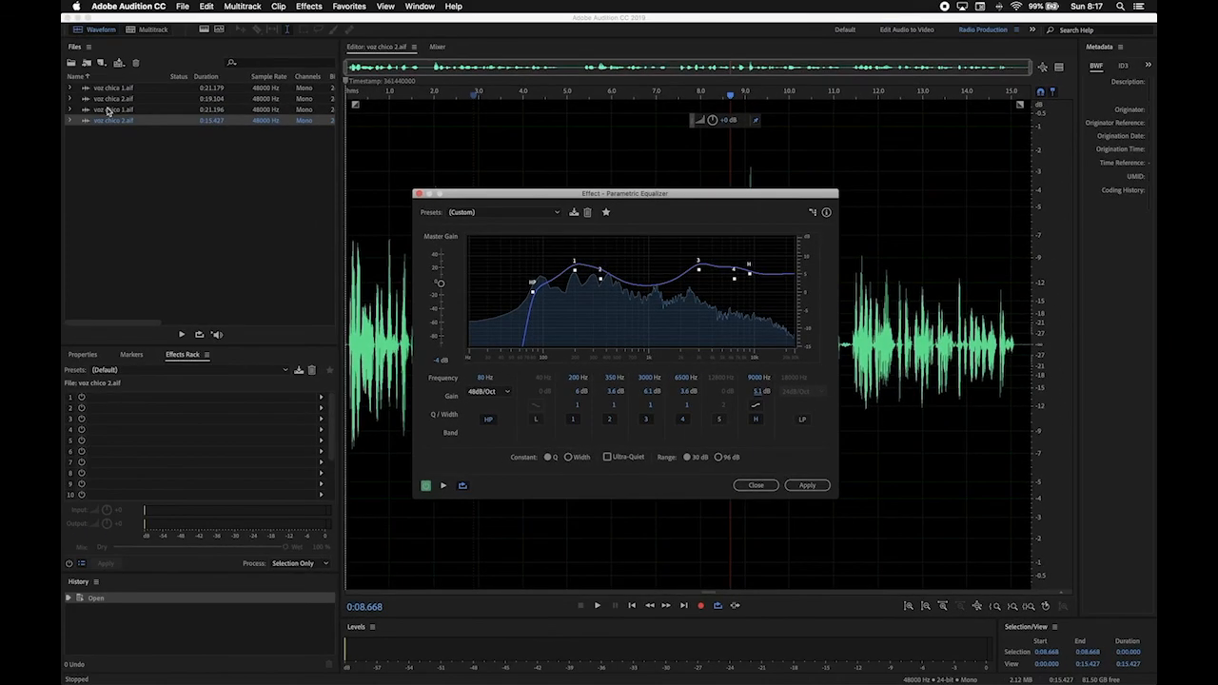
Switch to voz chico 1.aif and enable the high shelf band at 9000 Hz
{"action": "left_click", "coordinate": [109, 110]}
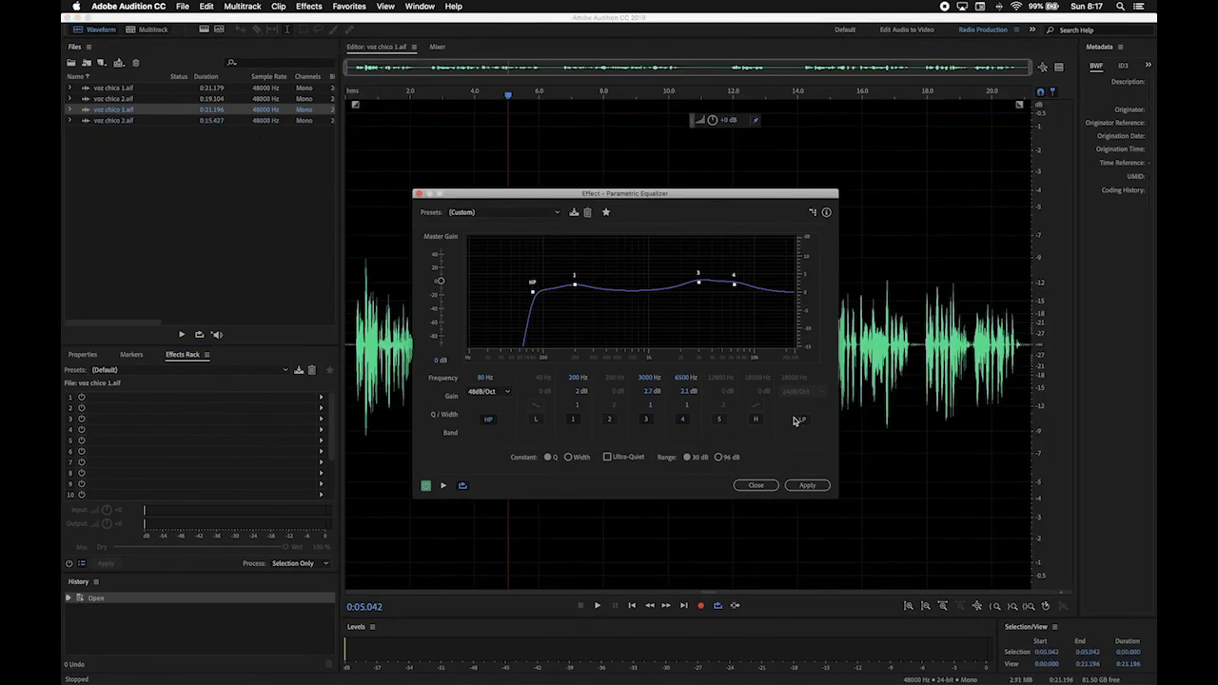
{"action": "left_click", "coordinate": [758, 419]}
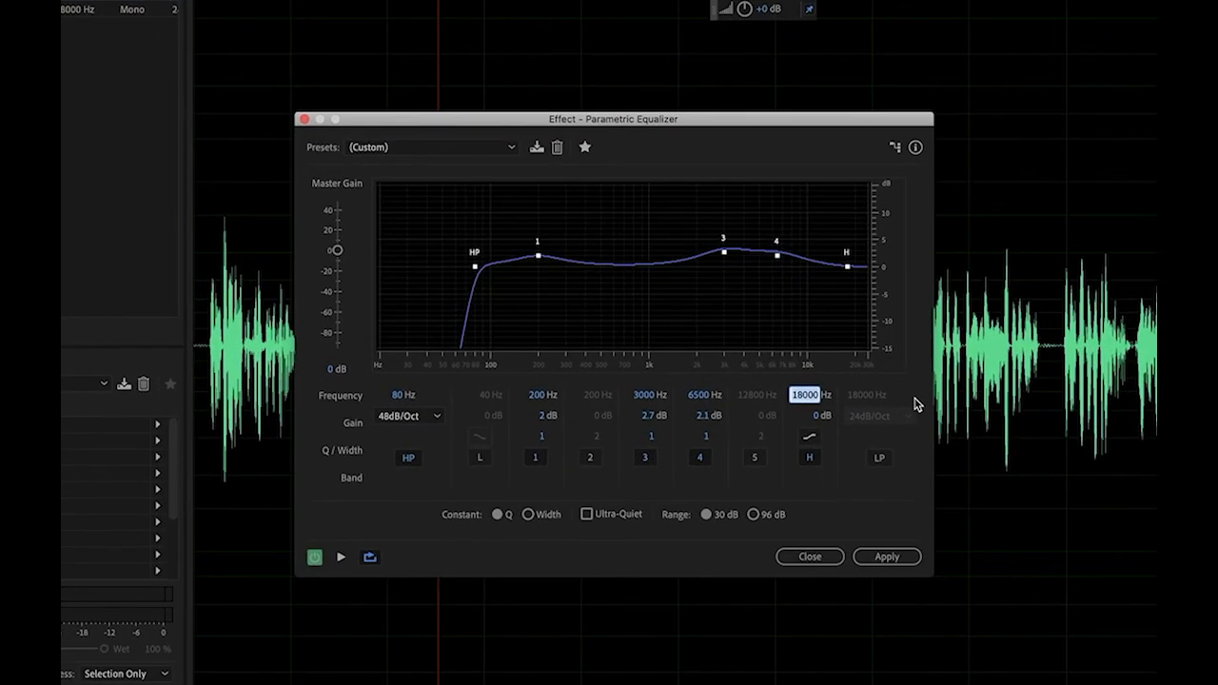
{"action": "type", "text": "9000"}
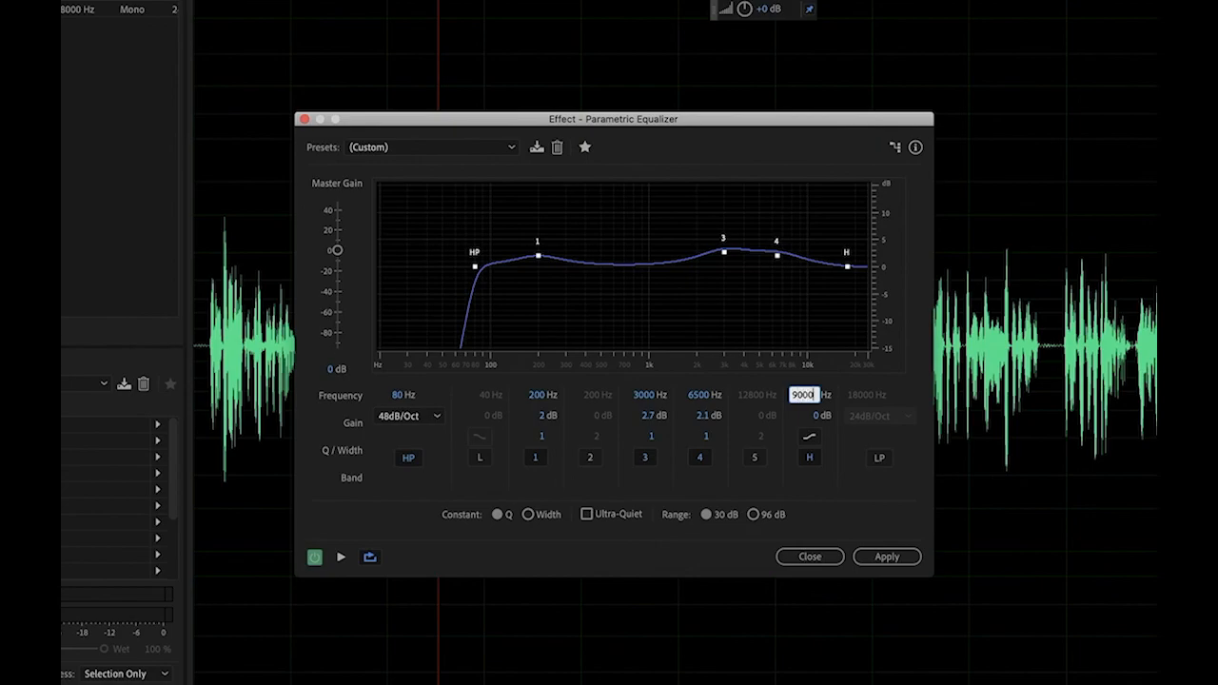
{"action": "key", "text": "Return"}
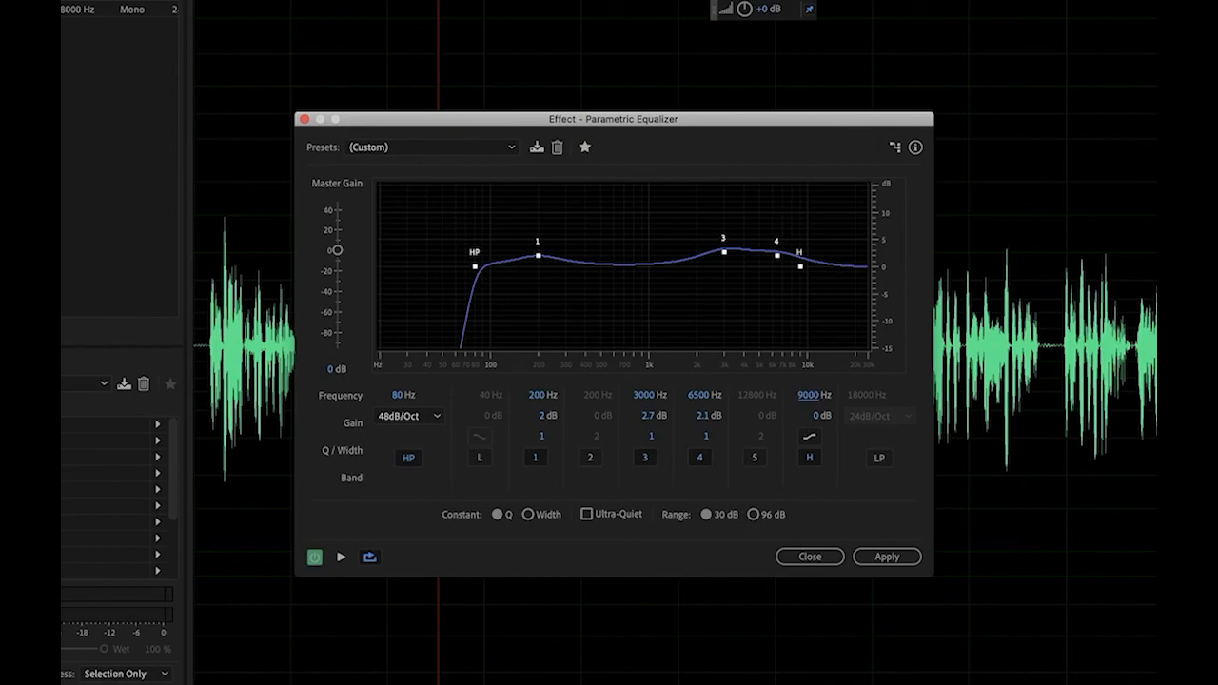
Raise the high shelf gain to 3 dB while previewing voz chico 1.aif
{"action": "key", "text": "space"}
{"action": "left_click", "coordinate": [818, 416]}
{"action": "key", "text": "Return"}
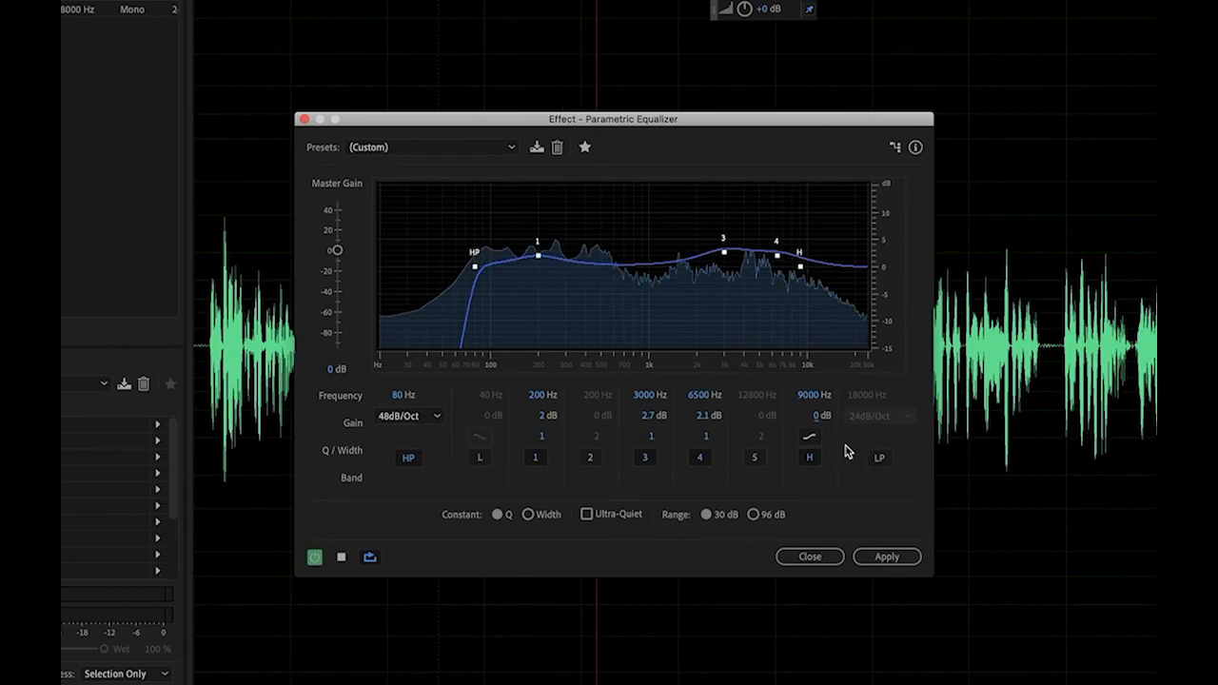
{"action": "key", "text": "space"}
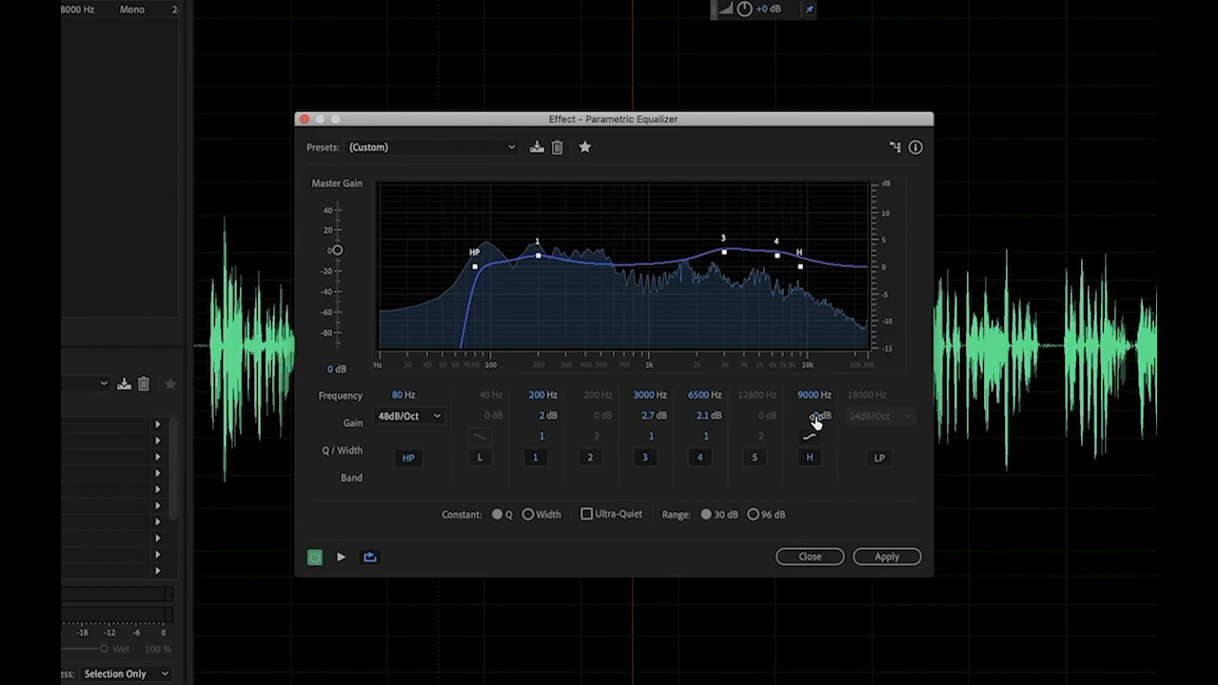
{"action": "key", "text": "space"}
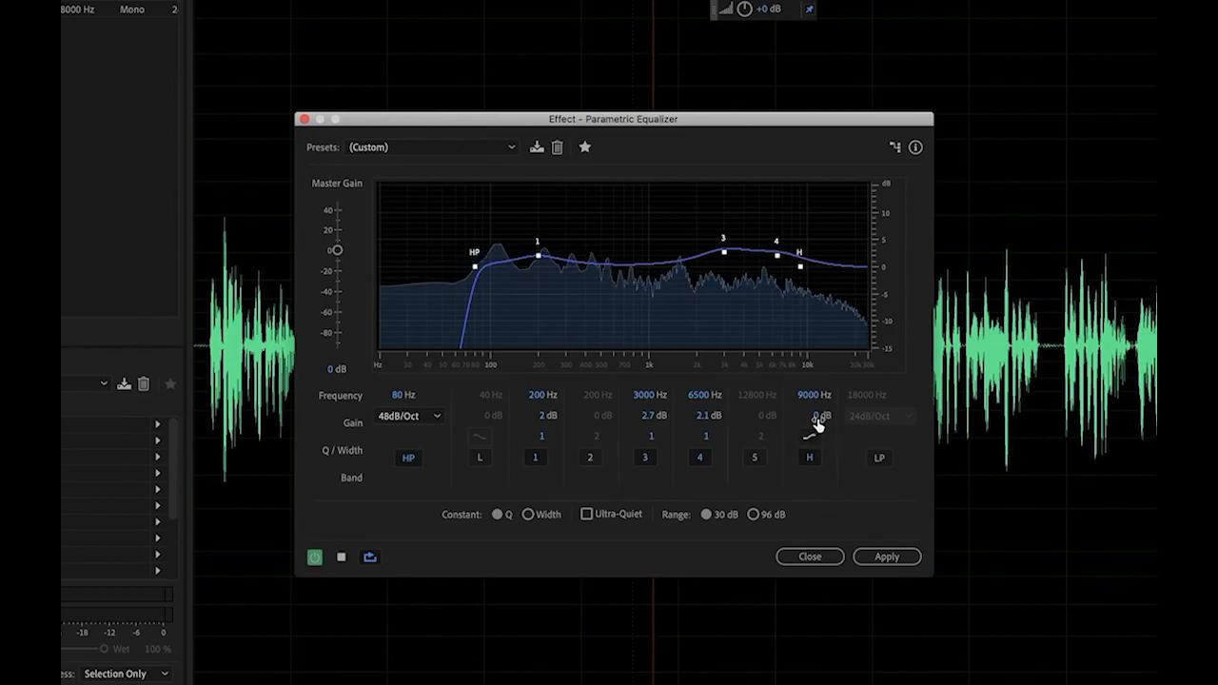
{"action": "left_click_drag", "start_coordinate": [818, 415], "coordinate": [823, 399]}
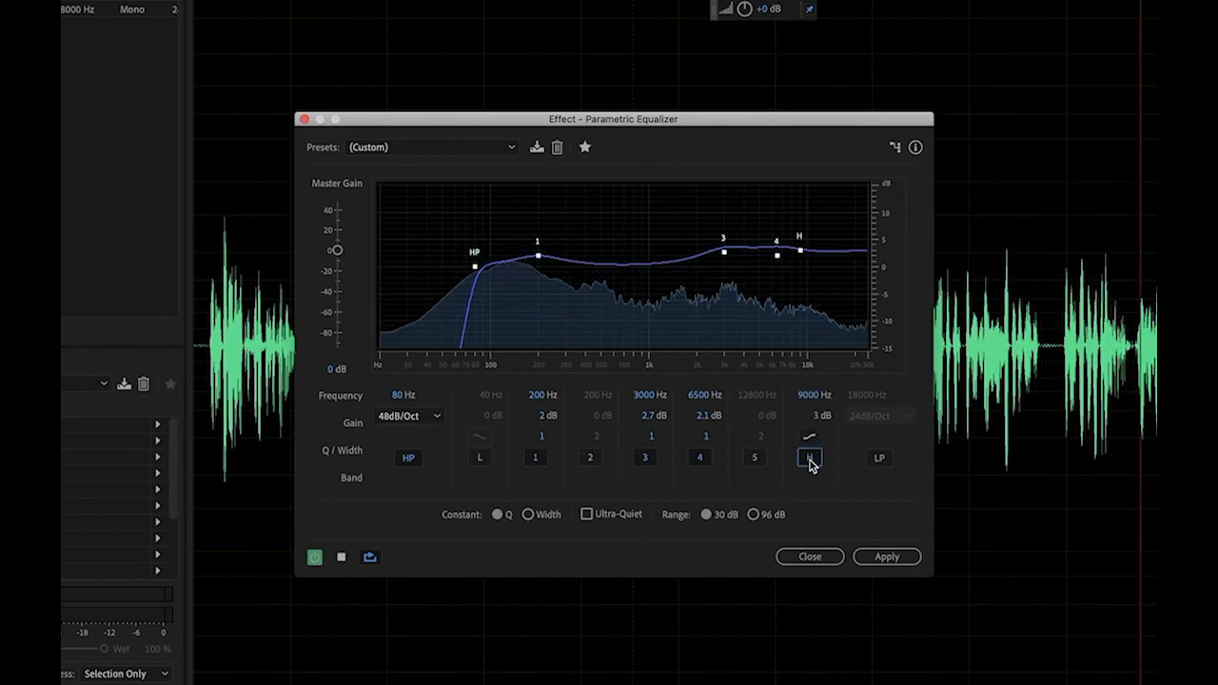
Compare the playback of voz chico 1.aif with the high shelf band off and on, leaving it enabled
{"action": "left_click", "coordinate": [810, 460]}
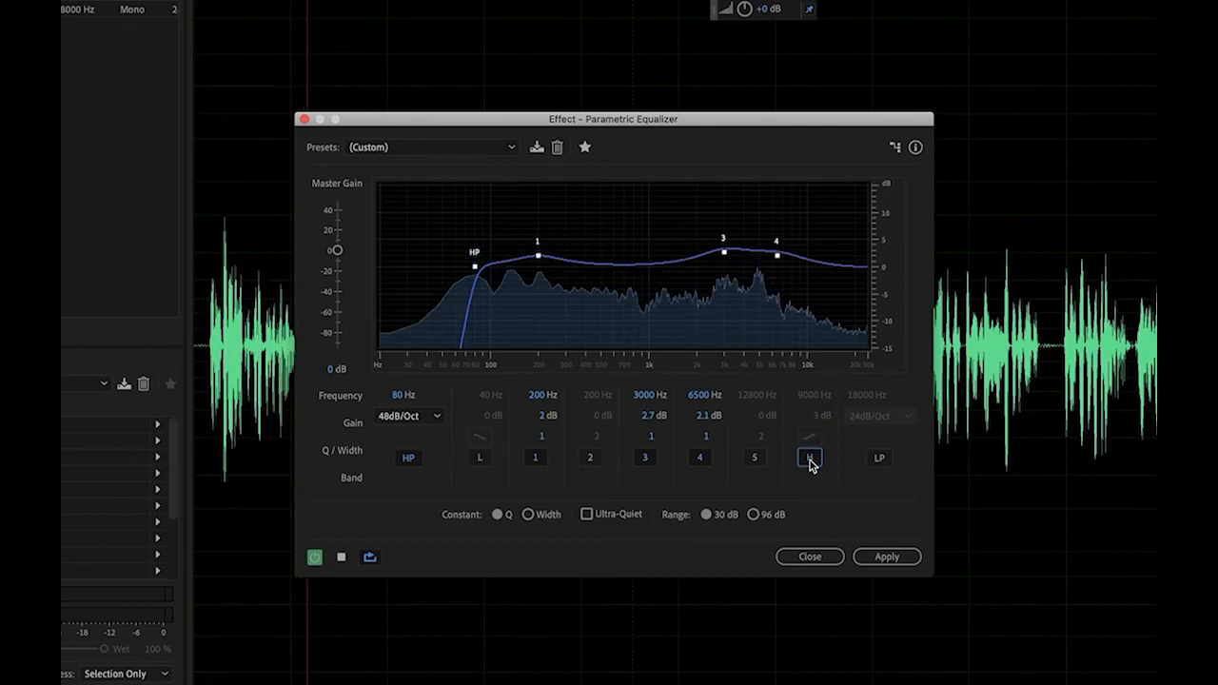
{"action": "left_click", "coordinate": [811, 460]}
{"action": "key", "text": "space"}
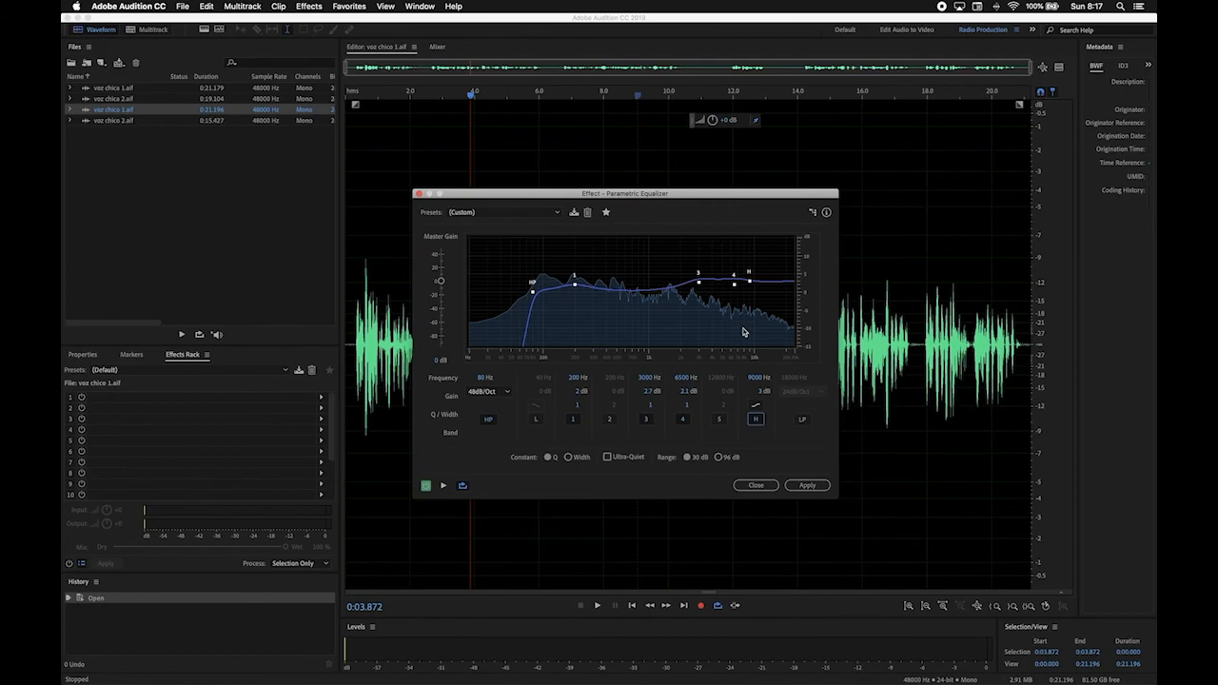
Review the equalizer settings of the two voz chica recordings and apply the Parametric Equalizer to voz chico 1.aif
{"action": "left_click", "coordinate": [114, 98]}
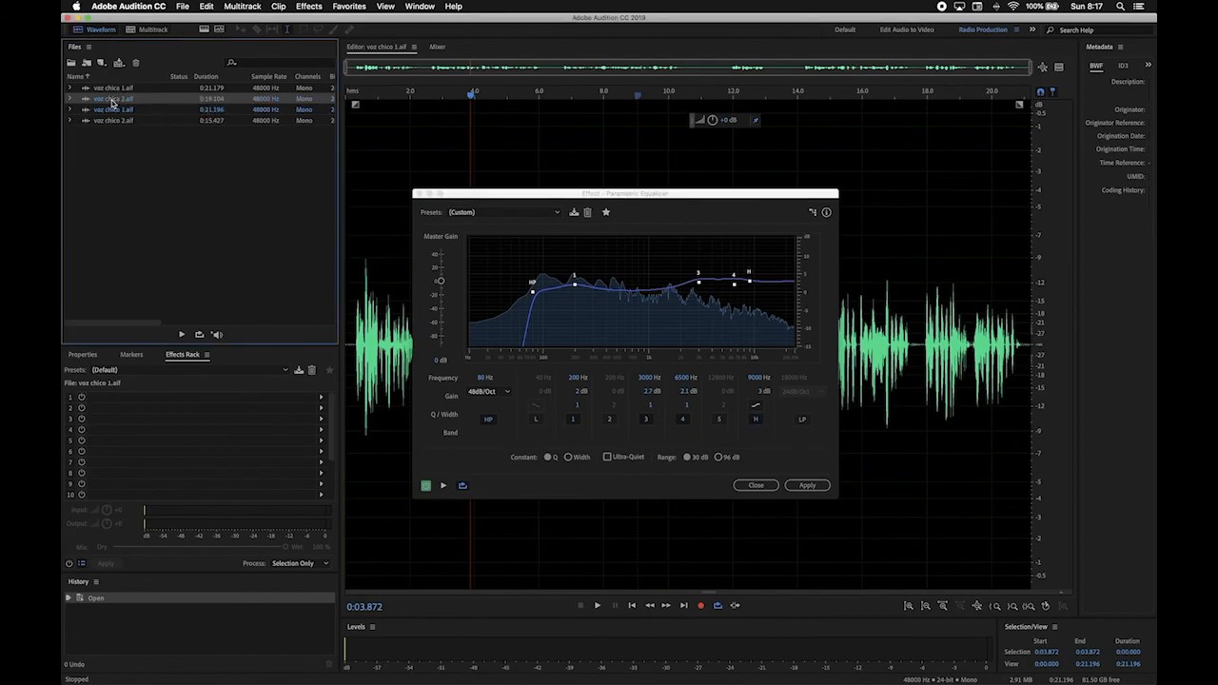
{"action": "left_click", "coordinate": [121, 88]}
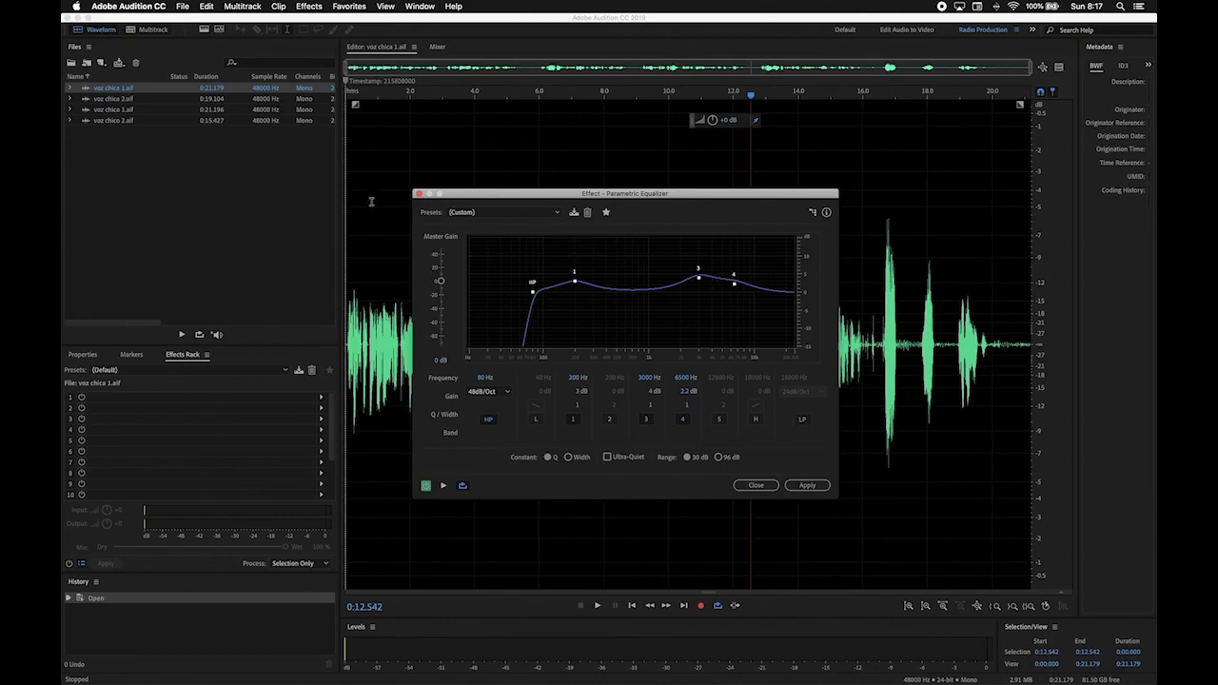
{"action": "left_click", "coordinate": [119, 111]}
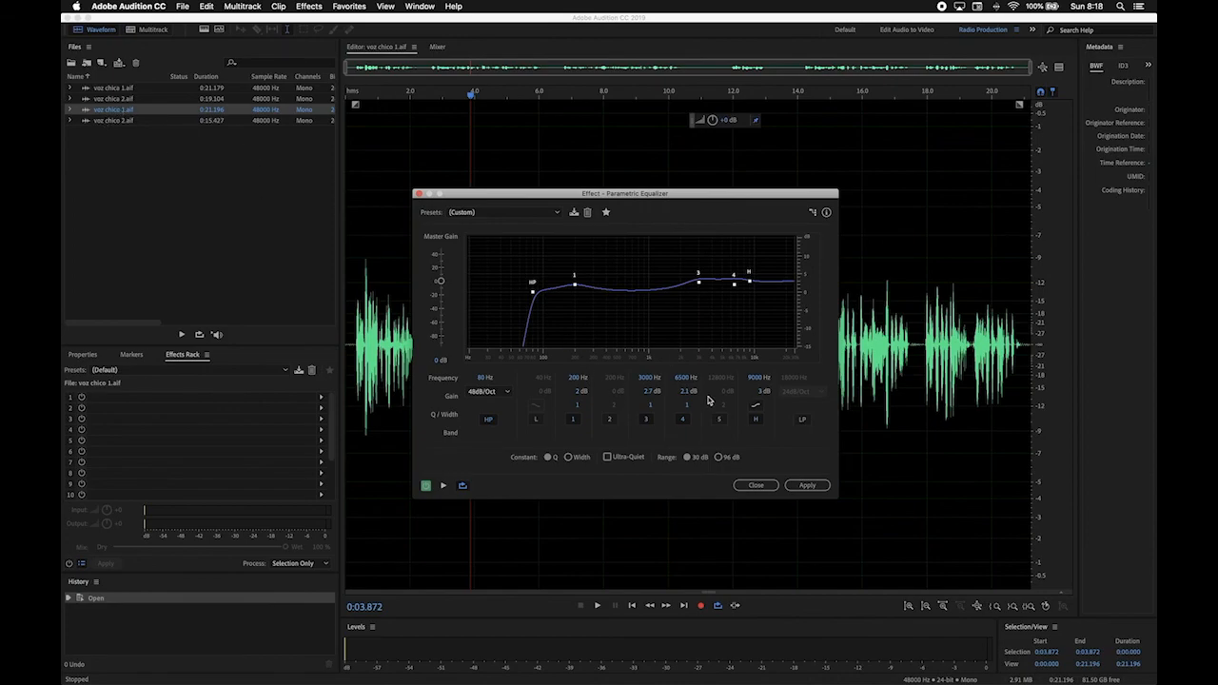
{"action": "left_click", "coordinate": [807, 487]}
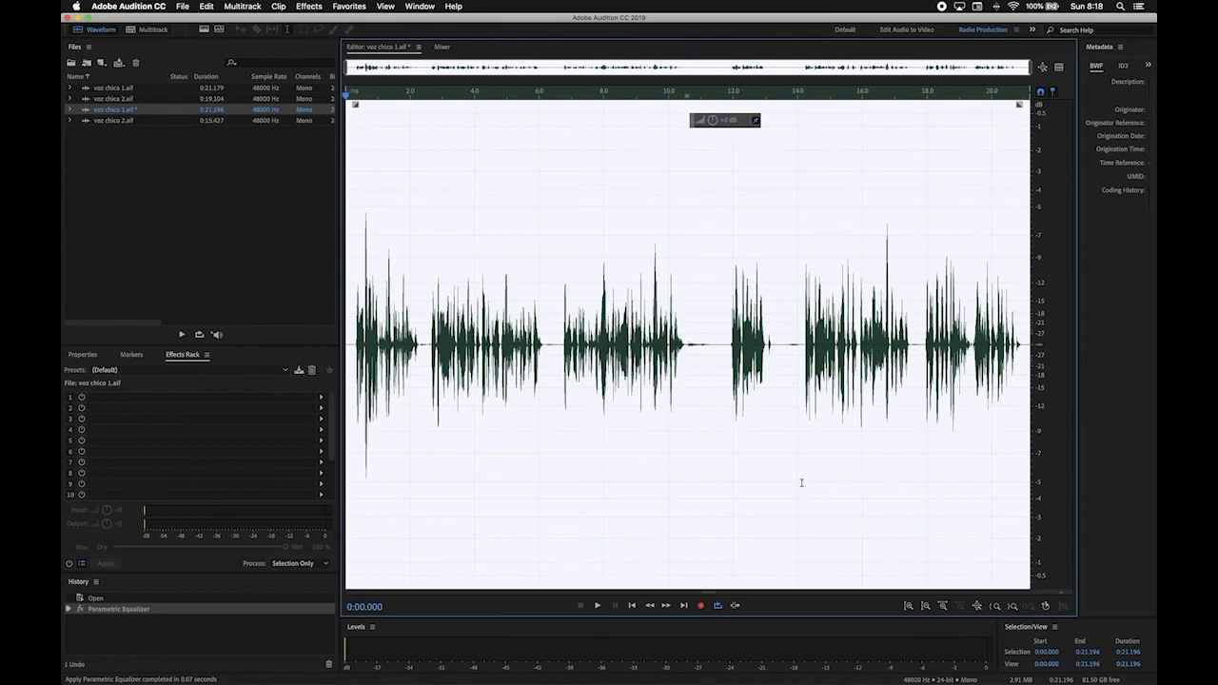
Undo and redo the applied equalizer to compare the waveform of voz chico 1.aif before and after
{"action": "key", "text": "super+z"}
{"action": "key", "text": "super+shift+z"}
{"action": "key", "text": "super+z"}
Reopen the Parametric Equalizer for voz chico 1.aif and load its (Default) preset
{"action": "left_click", "coordinate": [312, 6]}
{"action": "mouse_move", "coordinate": [417, 172]}
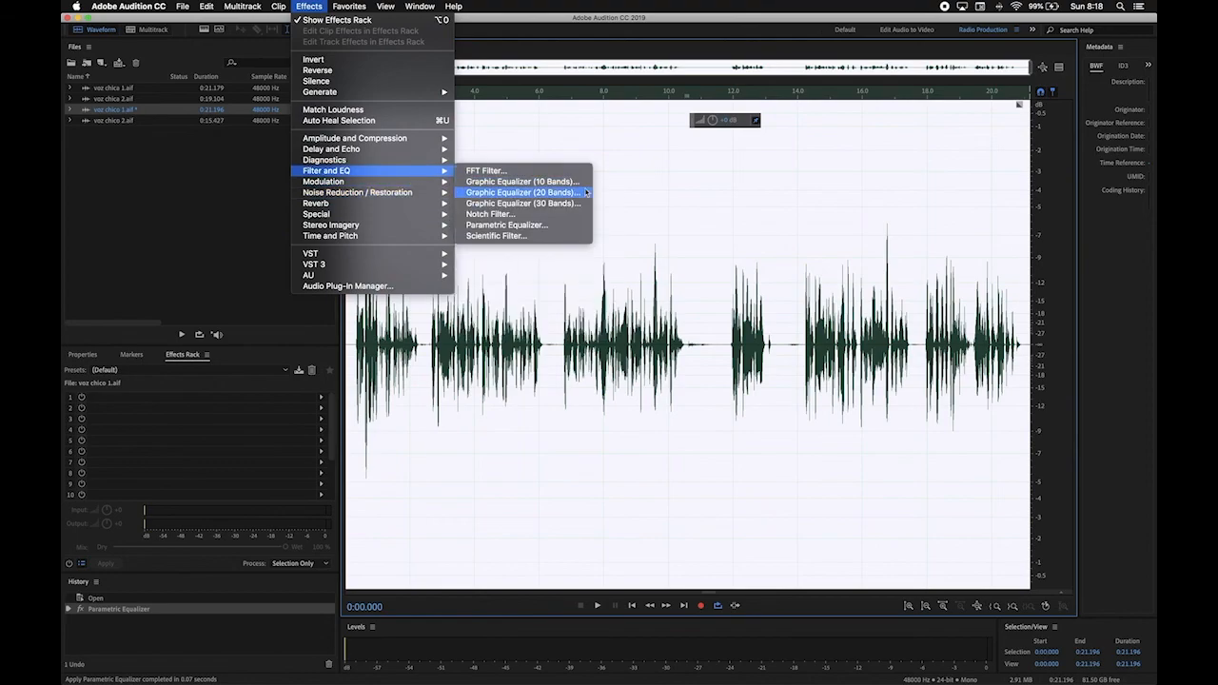
{"action": "left_click", "coordinate": [560, 228]}
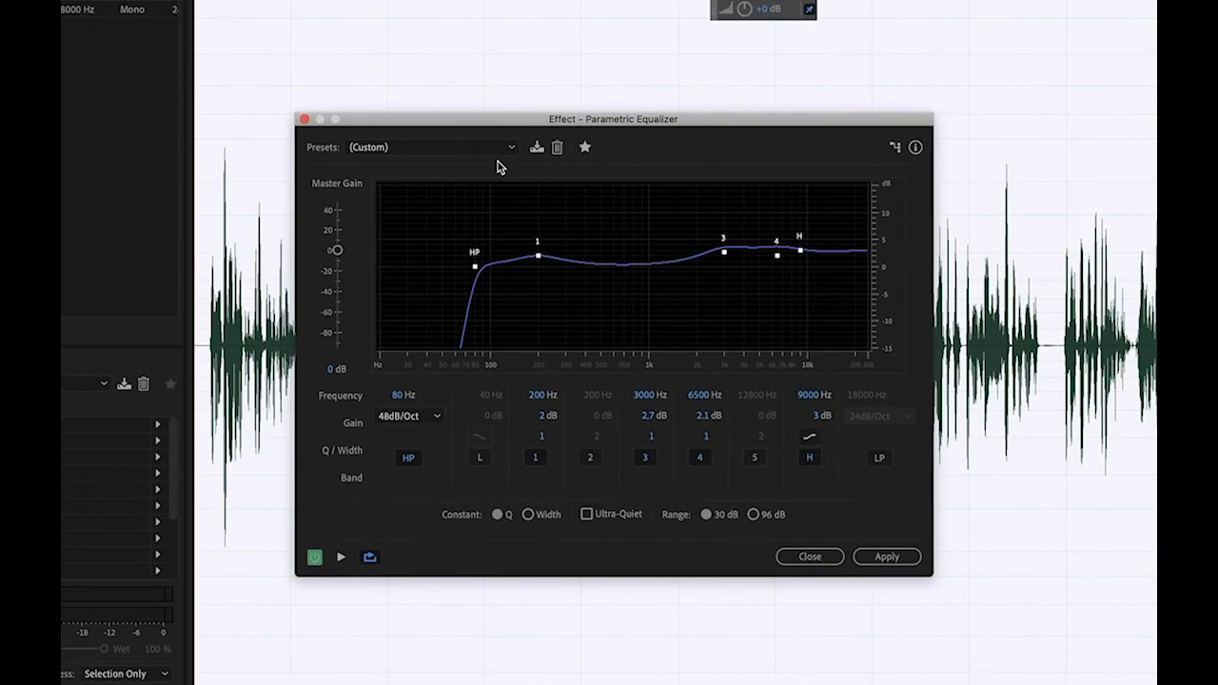
{"action": "left_click", "coordinate": [505, 149]}
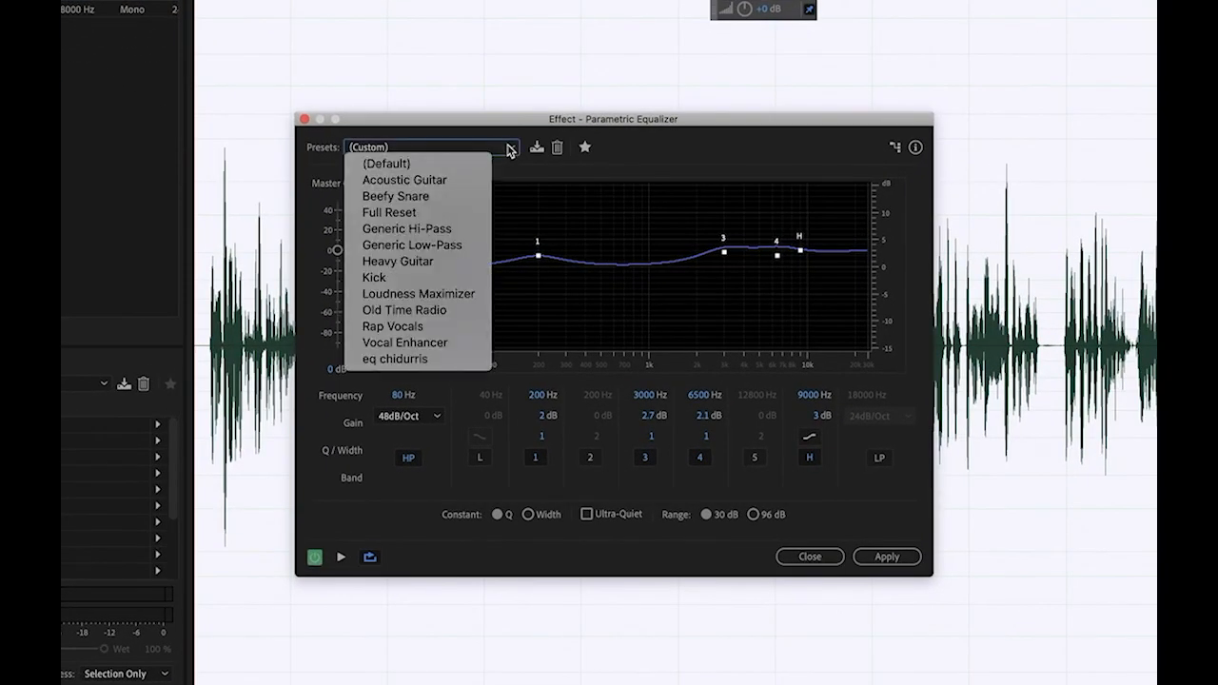
{"action": "left_click", "coordinate": [433, 168]}
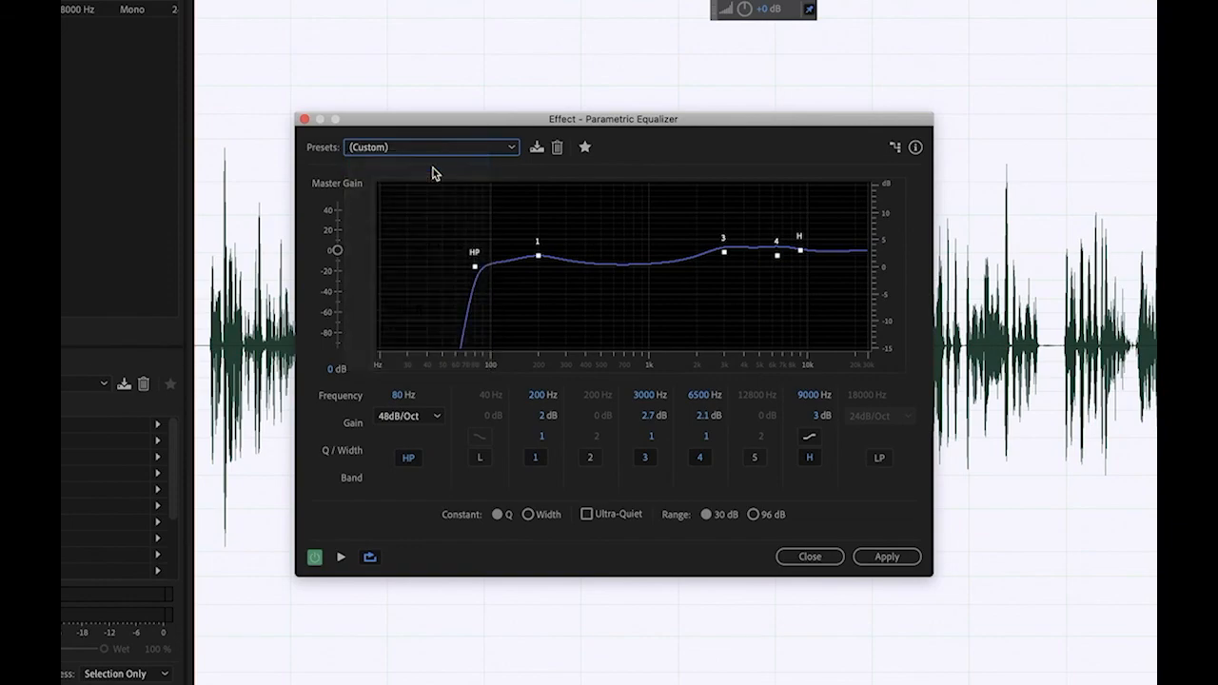
Disable equalizer bands L, 1, 2, 3, 4, 5 and H to flatten the curve
{"action": "left_click", "coordinate": [480, 458]}
{"action": "left_click", "coordinate": [535, 457]}
{"action": "left_click", "coordinate": [591, 458]}
{"action": "left_click", "coordinate": [645, 458]}
{"action": "left_click", "coordinate": [700, 458]}
{"action": "left_click", "coordinate": [755, 458]}
{"action": "left_click", "coordinate": [810, 460]}
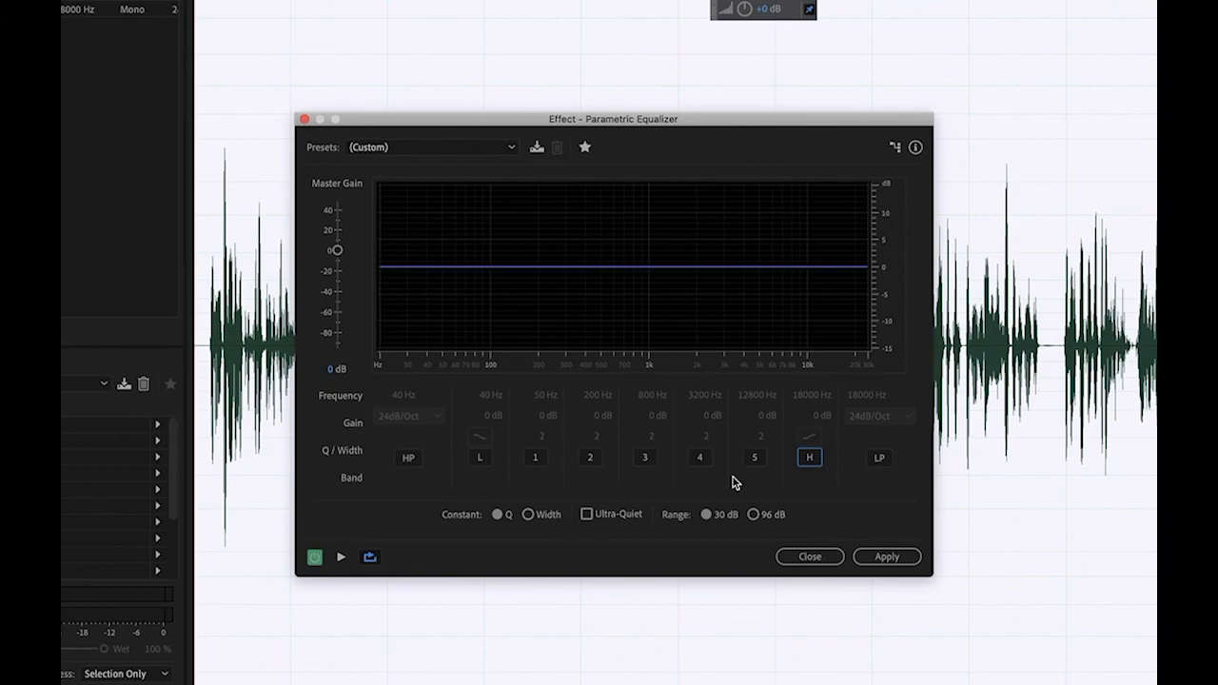
Enable the high-pass and low-pass filters and set both slopes to 48dB/Oct
{"action": "left_click", "coordinate": [410, 459]}
{"action": "left_click", "coordinate": [881, 460]}
{"action": "left_click", "coordinate": [878, 416]}
{"action": "left_click", "coordinate": [474, 444]}
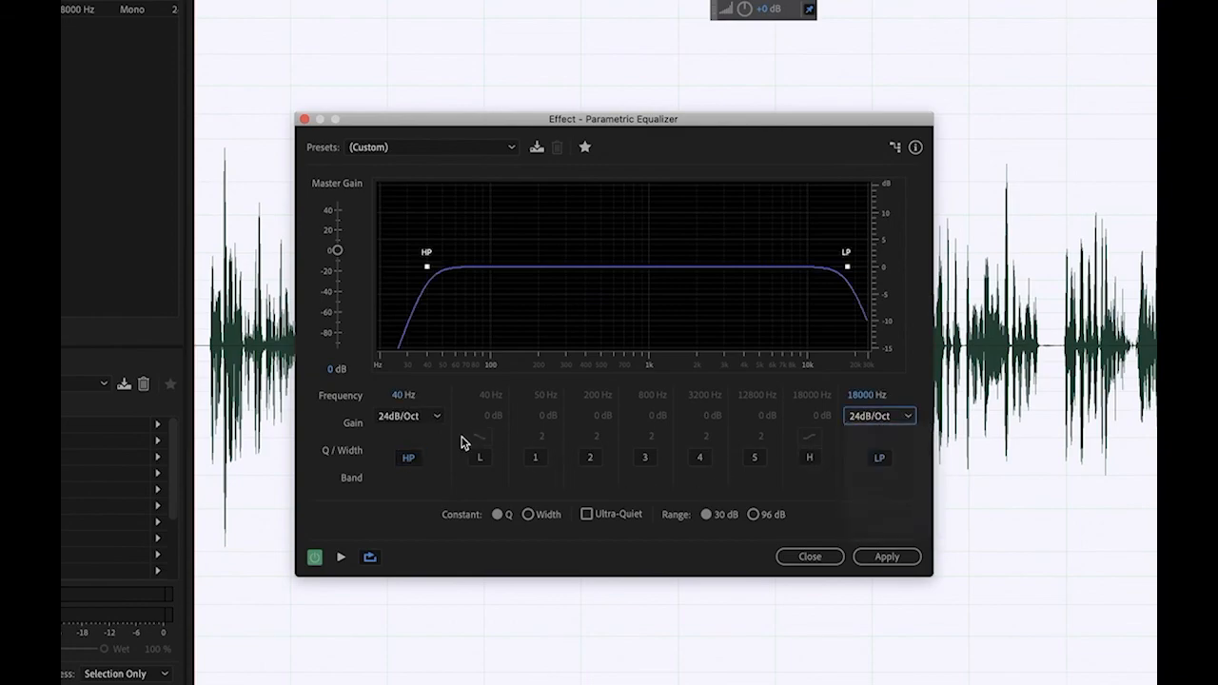
{"action": "left_click", "coordinate": [409, 417]}
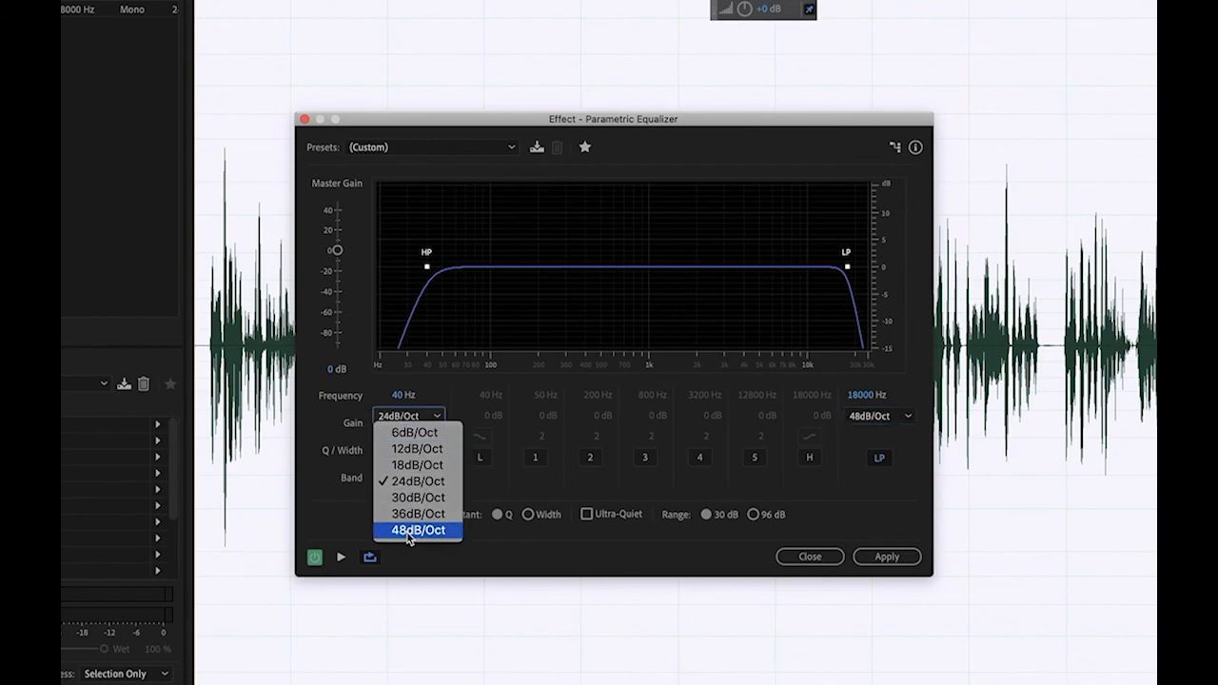
{"action": "left_click", "coordinate": [409, 530]}
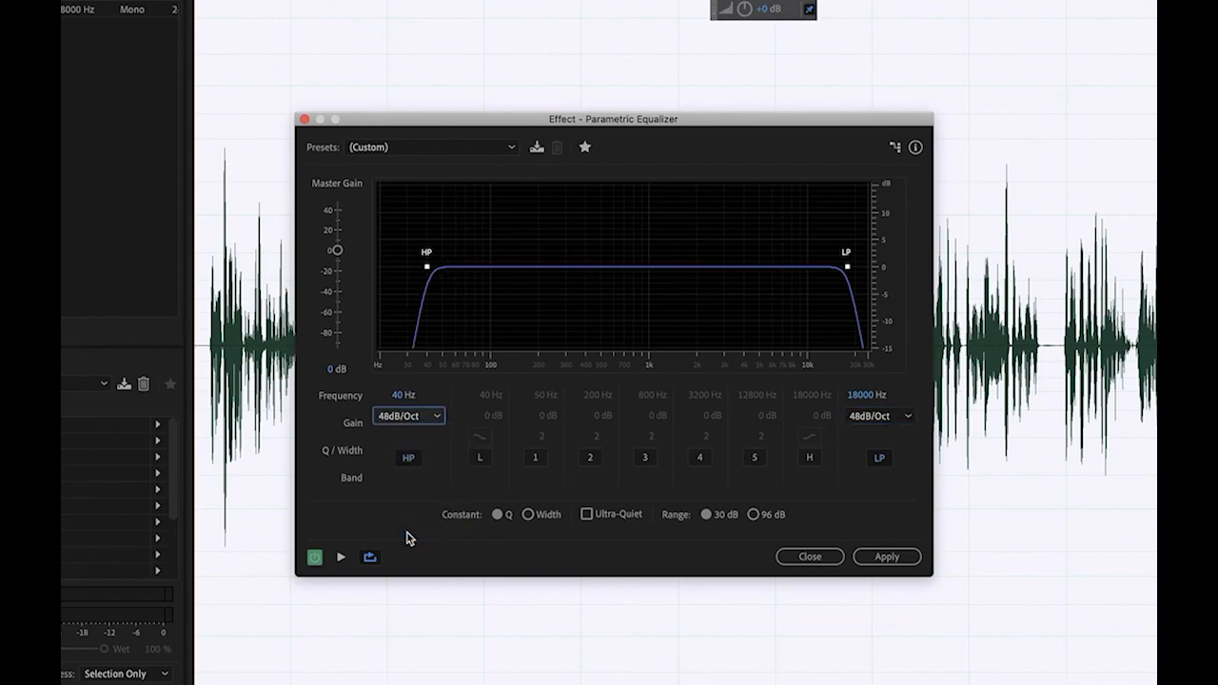
Set the high-pass filter's cutoff frequency to 700 Hz
{"action": "left_click", "coordinate": [398, 396]}
{"action": "type", "text": "700"}
{"action": "key", "text": "Return"}
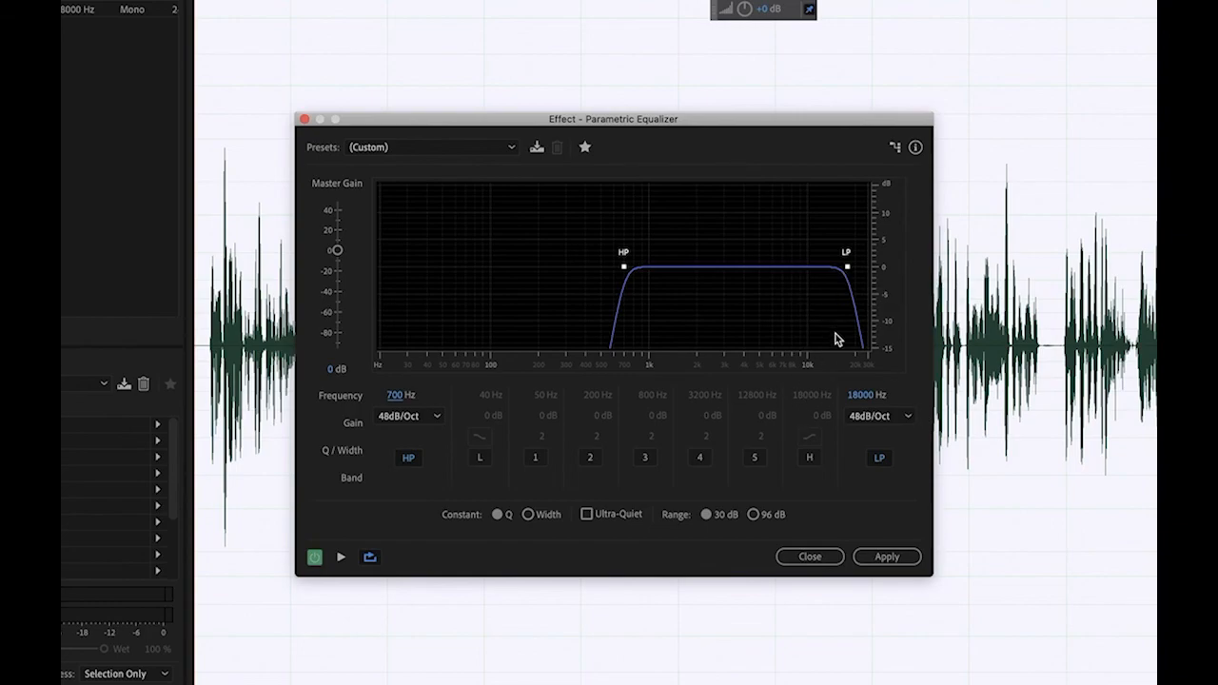
Set the low-pass filter's cutoff frequency to 6000 Hz and preview the band-limited voice
{"action": "left_click", "coordinate": [866, 396]}
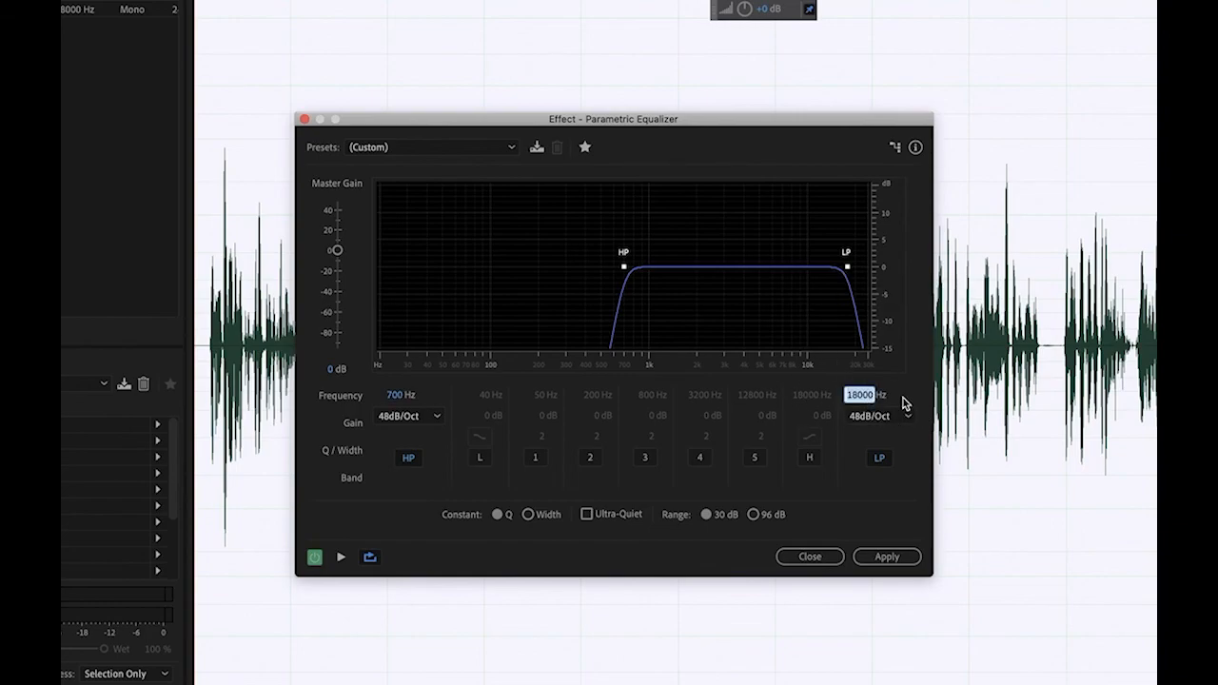
{"action": "type", "text": "6000"}
{"action": "key", "text": "Return"}
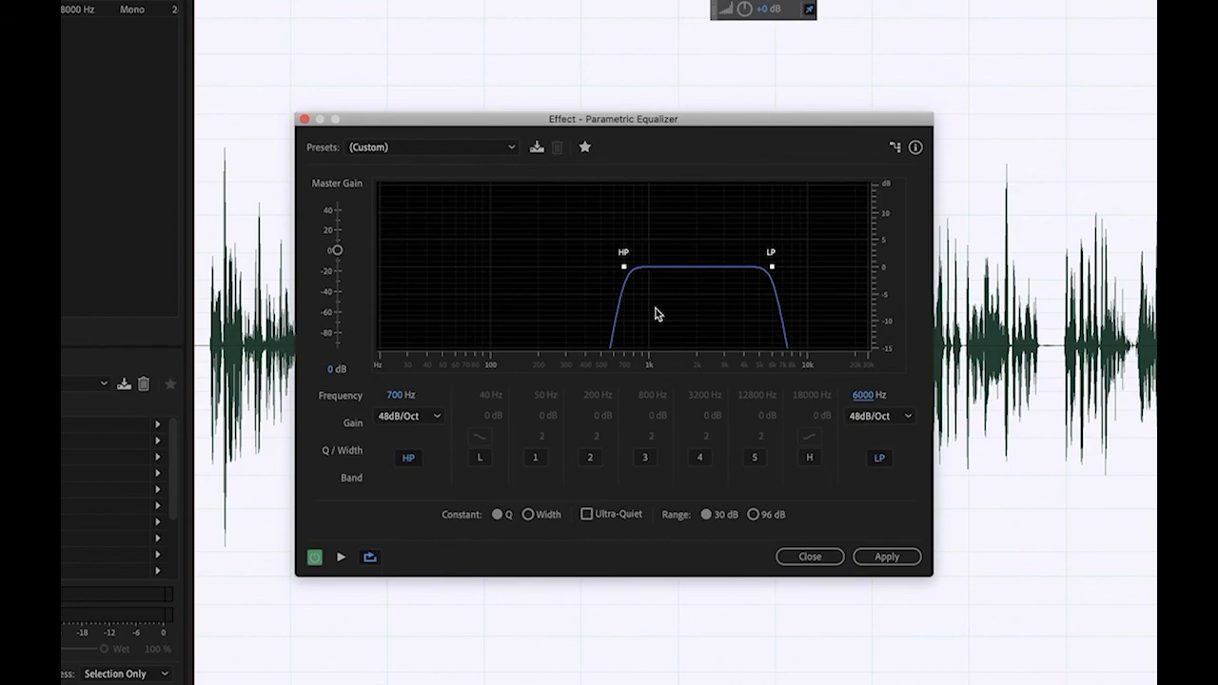
{"action": "key", "text": "space"}
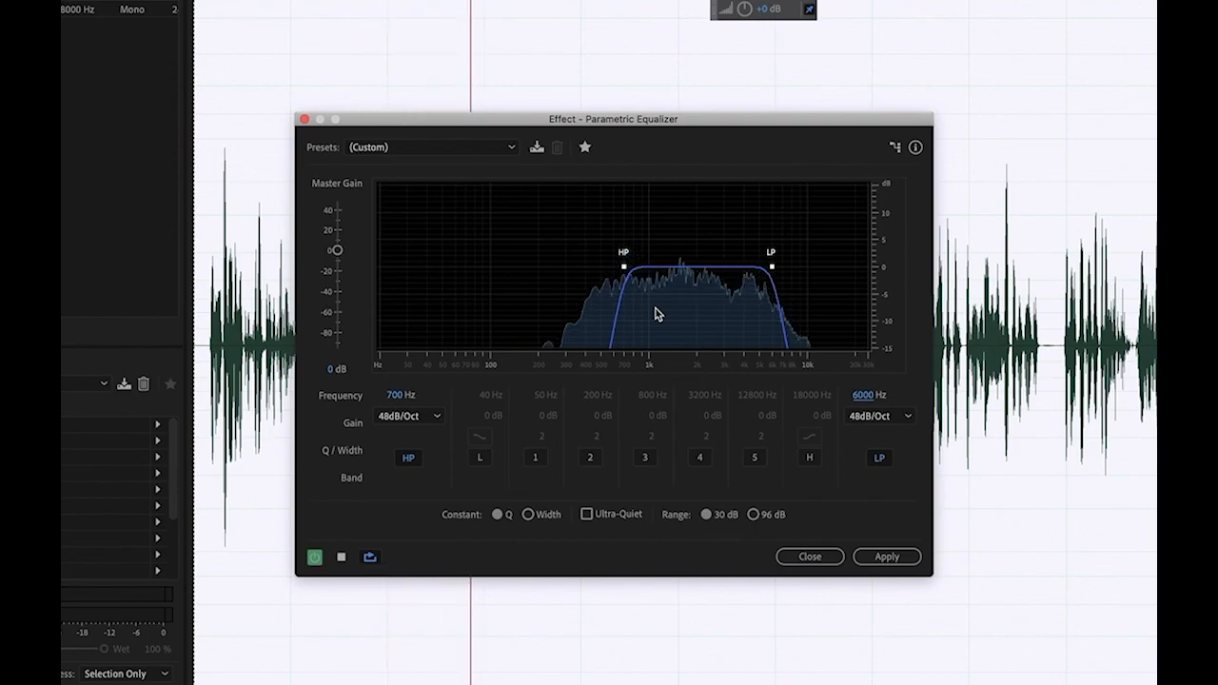
{"action": "key", "text": "space"}
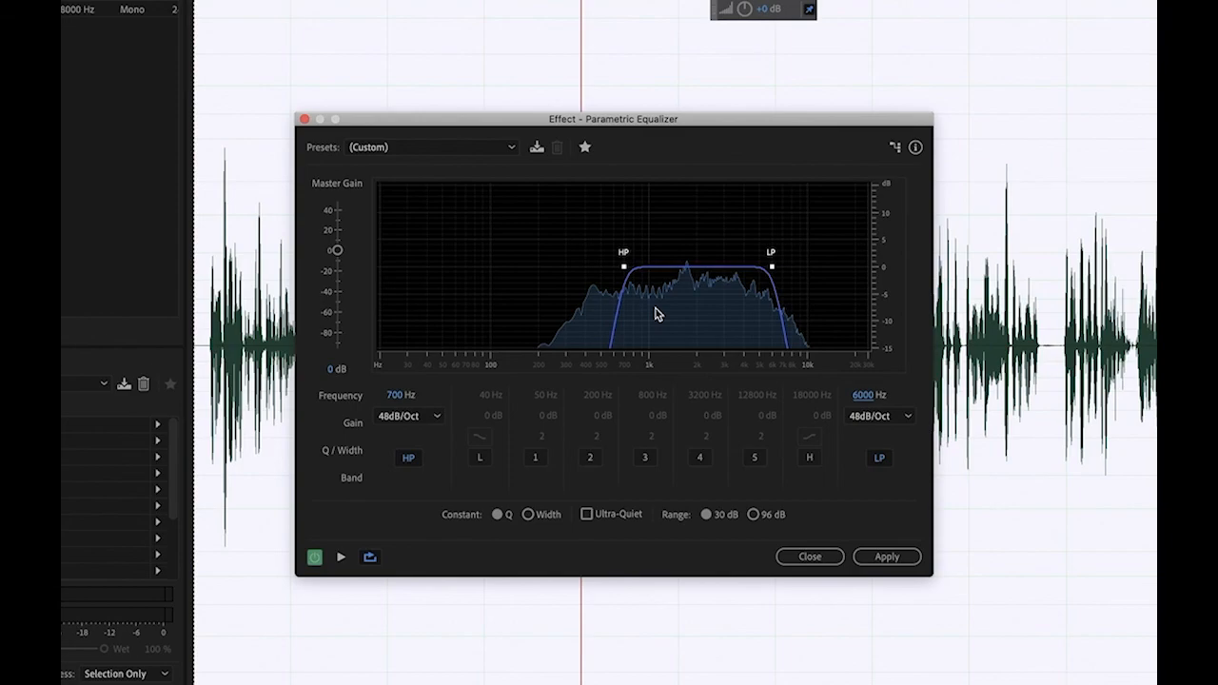
Try band 3 at 1128 Hz with 4.2 dB gain and a Q of 1.2, preview it, and disable the band again
{"action": "left_click", "coordinate": [645, 458]}
{"action": "mouse_move", "coordinate": [648, 385]}
{"action": "left_mouse_down"}
{"action": "mouse_move", "coordinate": [654, 401]}
{"action": "mouse_move", "coordinate": [653, 385]}
{"action": "left_mouse_up"}
{"action": "left_click_drag", "start_coordinate": [652, 441], "coordinate": [649, 415]}
{"action": "key", "text": "space"}
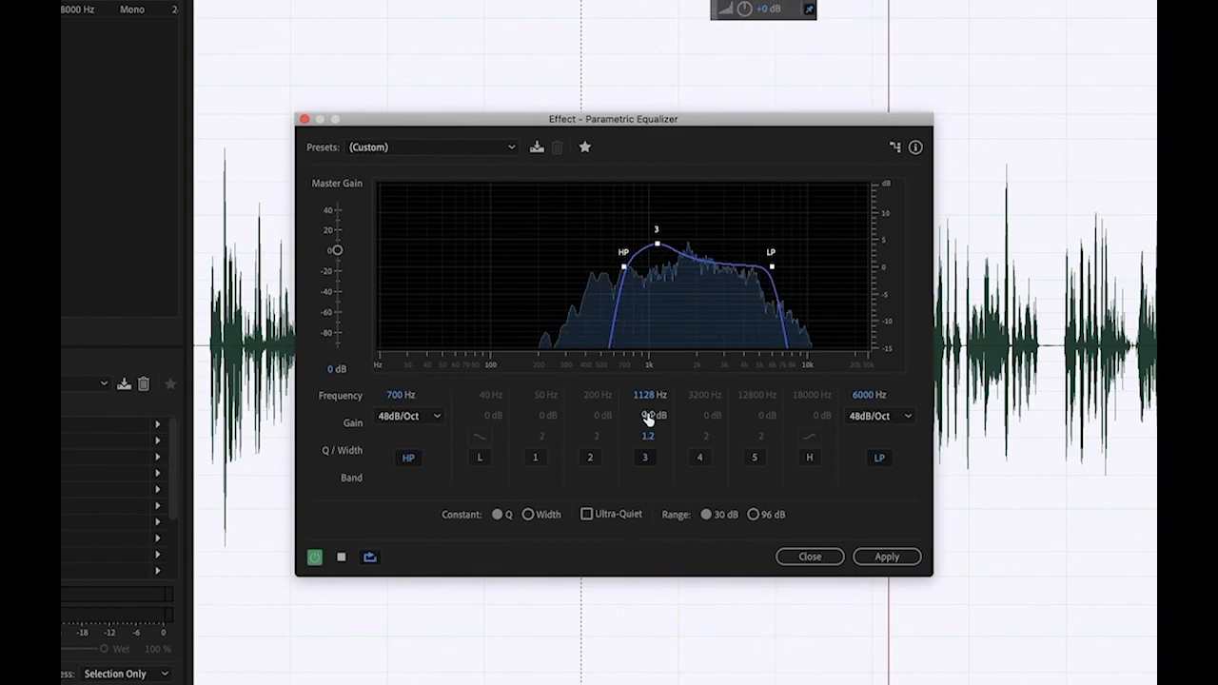
{"action": "key", "text": "space"}
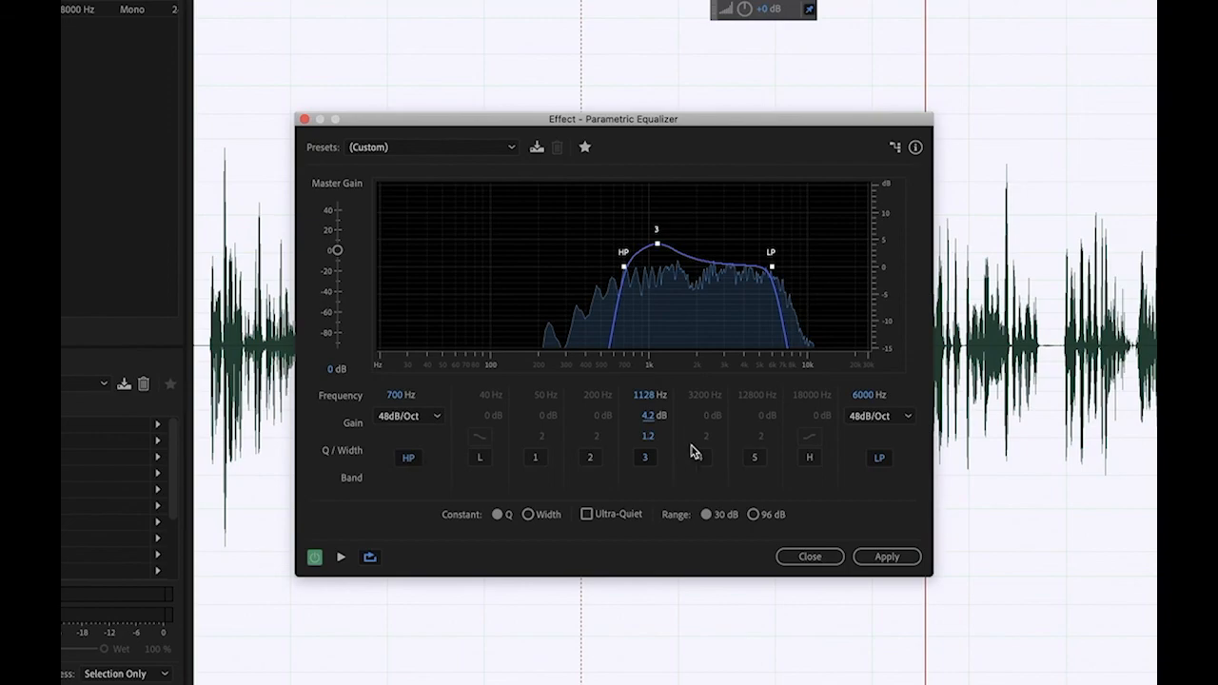
{"action": "left_click", "coordinate": [645, 458]}
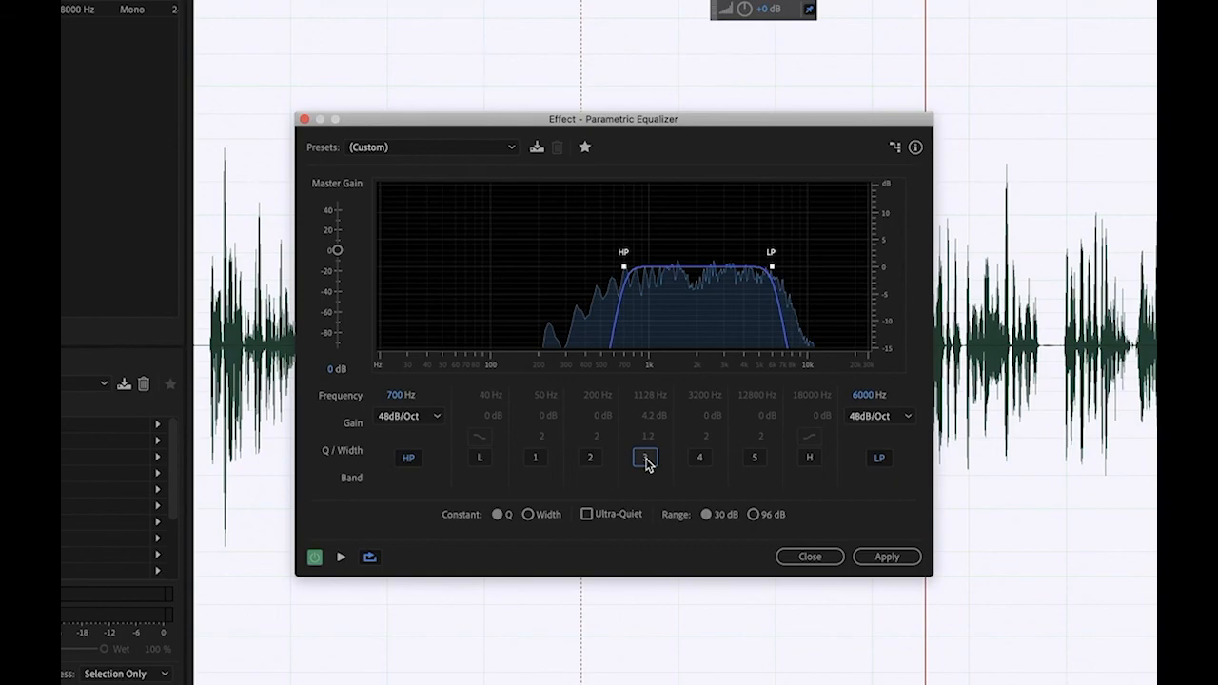
Disable the high-pass filter, preview the voice, and lower the low-pass cutoff to 1425 Hz
{"action": "left_click", "coordinate": [409, 459]}
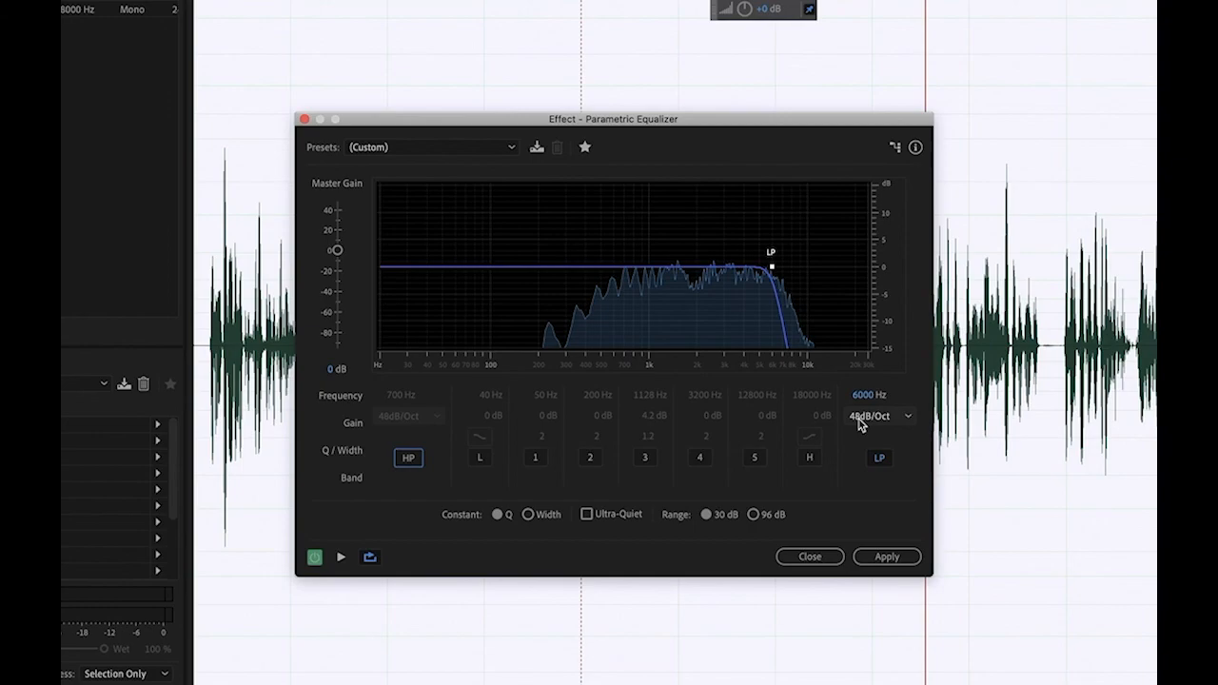
{"action": "key", "text": "space"}
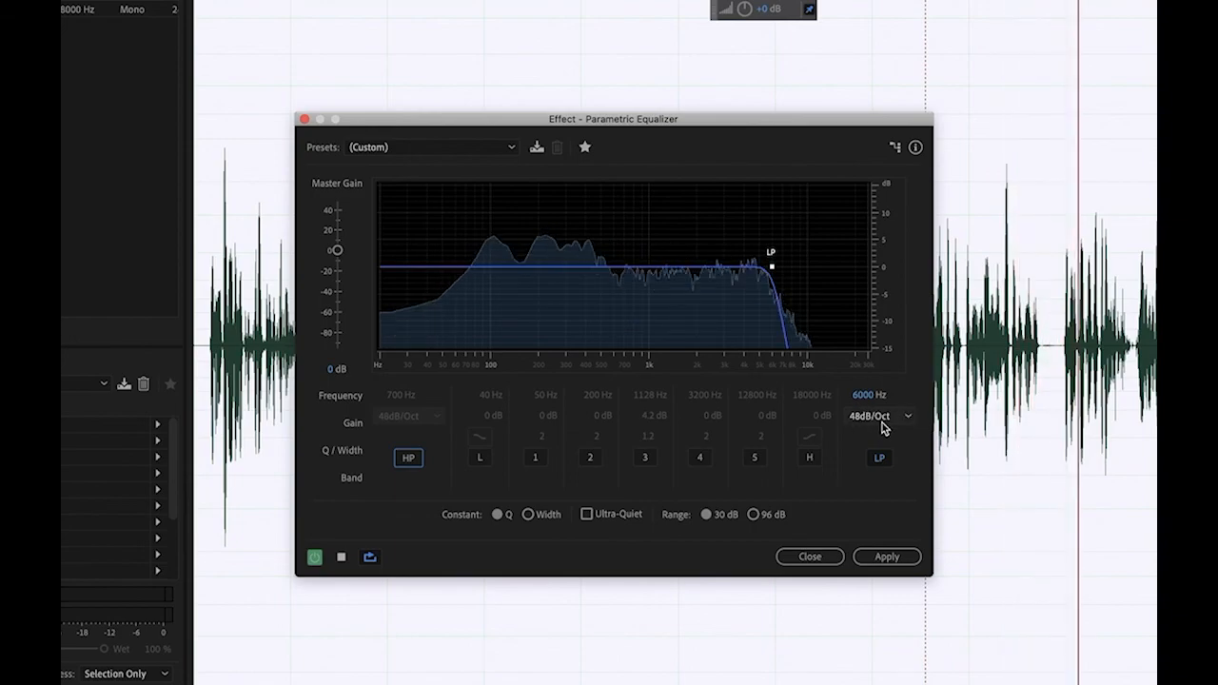
{"action": "left_click_drag", "start_coordinate": [865, 396], "coordinate": [860, 459]}
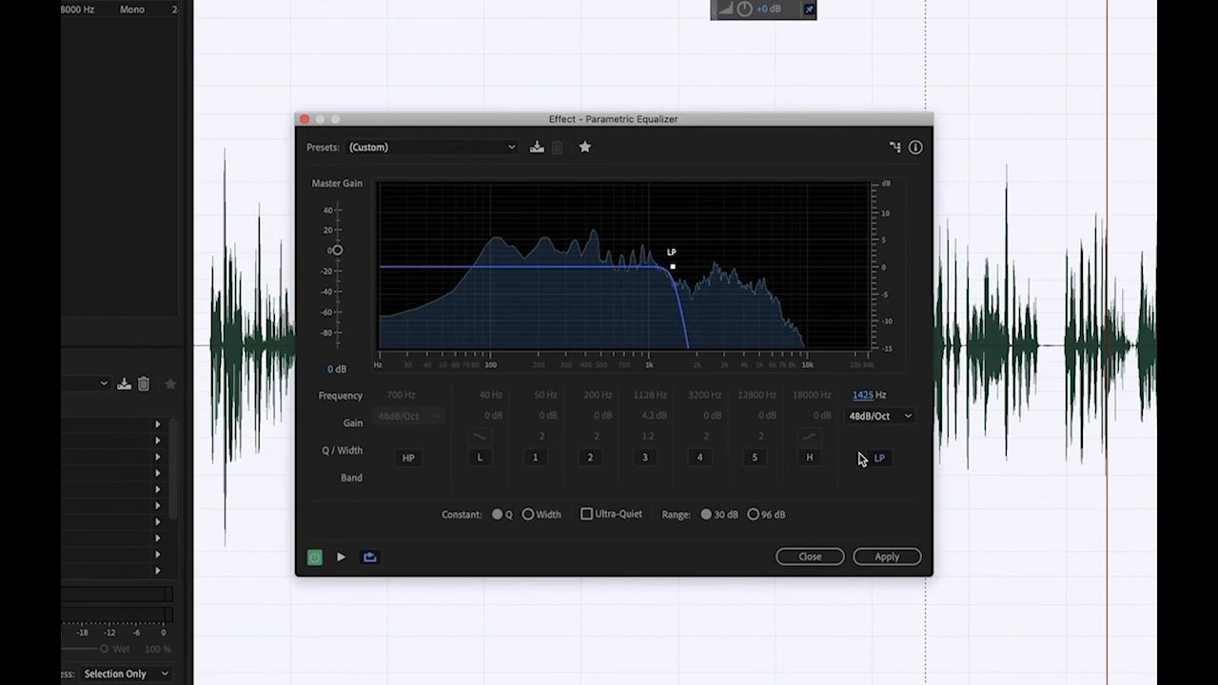
Lower the low-pass cutoff to 842 Hz and preview the voice
{"action": "left_click_drag", "start_coordinate": [870, 400], "coordinate": [866, 422]}
{"action": "key", "text": "space"}
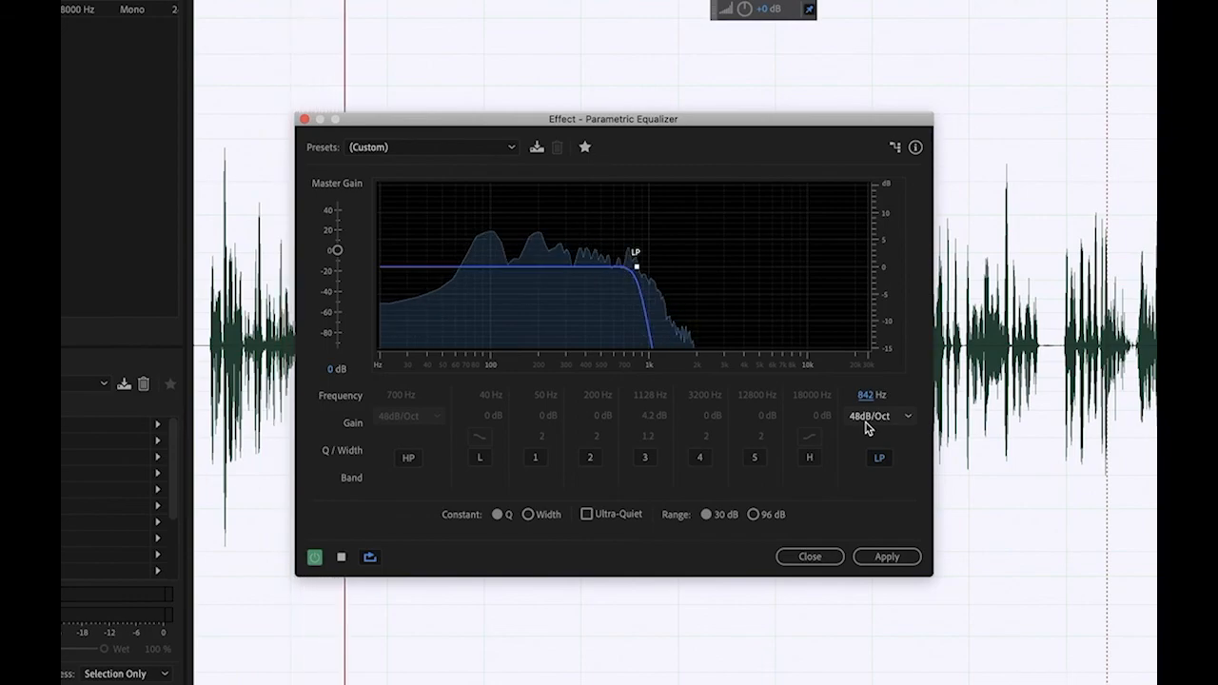
{"action": "key", "text": "space"}
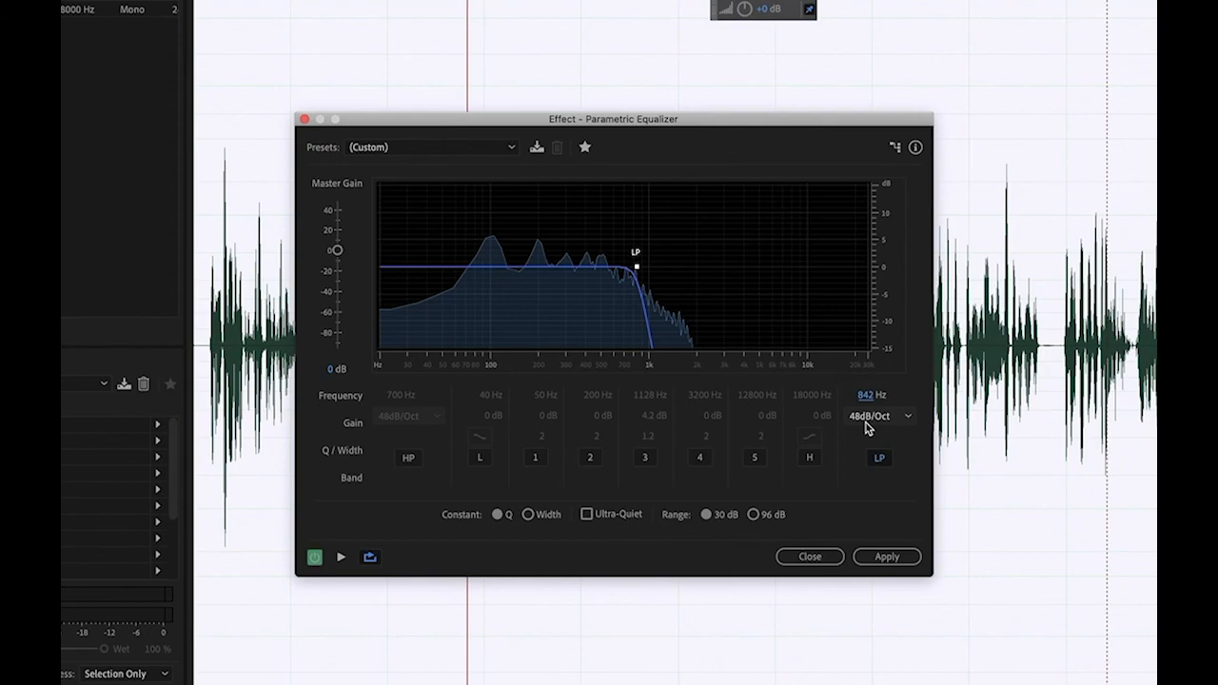
Lower the low-pass cutoff further to about 290 Hz and preview the voice
{"action": "left_click", "coordinate": [866, 395]}
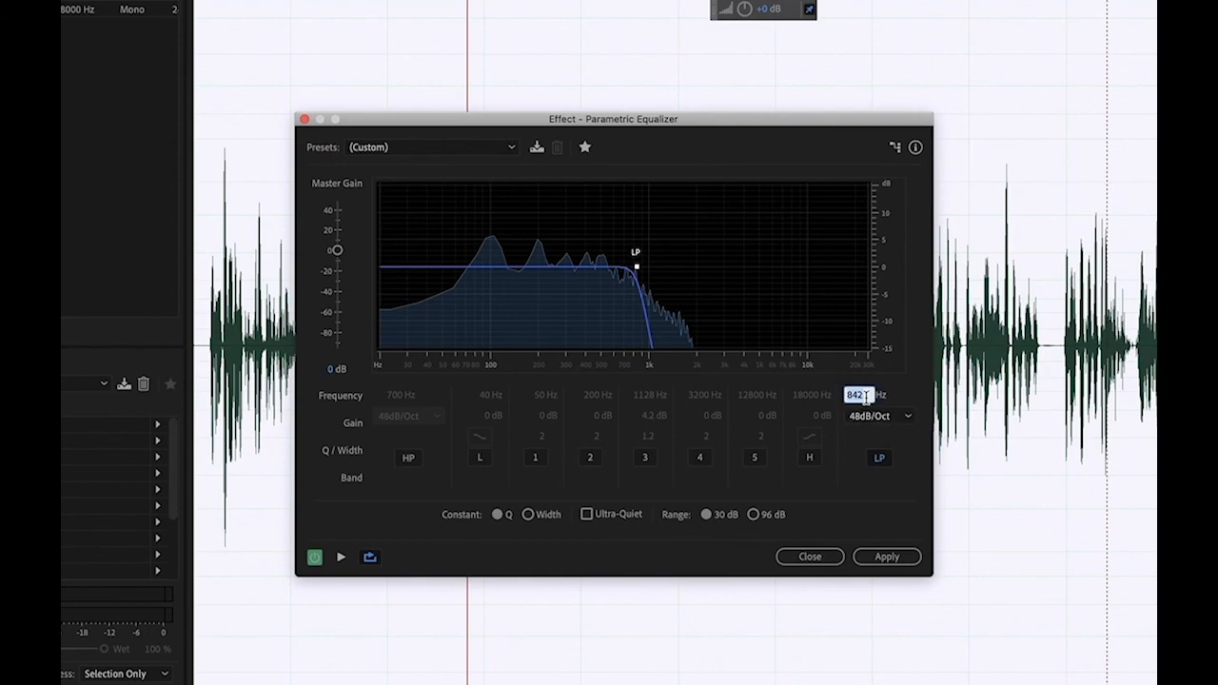
{"action": "type", "text": "439"}
{"action": "key", "text": "Return"}
{"action": "mouse_move", "coordinate": [867, 425]}
{"action": "left_mouse_down"}
{"action": "mouse_move", "coordinate": [868, 435]}
{"action": "mouse_move", "coordinate": [873, 413]}
{"action": "left_mouse_up"}
{"action": "left_click_drag", "start_coordinate": [863, 419], "coordinate": [864, 443]}
{"action": "key", "text": "space"}
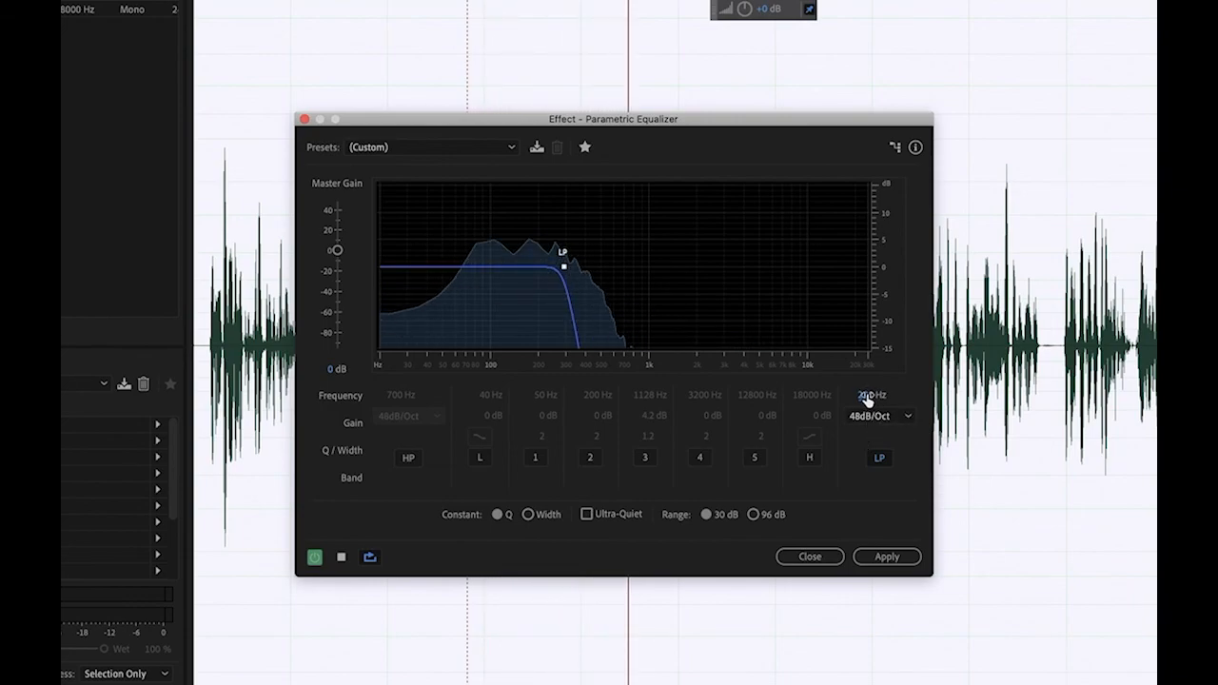
Raise the low-pass cutoff to about 1580 Hz and preview the voice
{"action": "left_click_drag", "start_coordinate": [864, 397], "coordinate": [871, 343]}
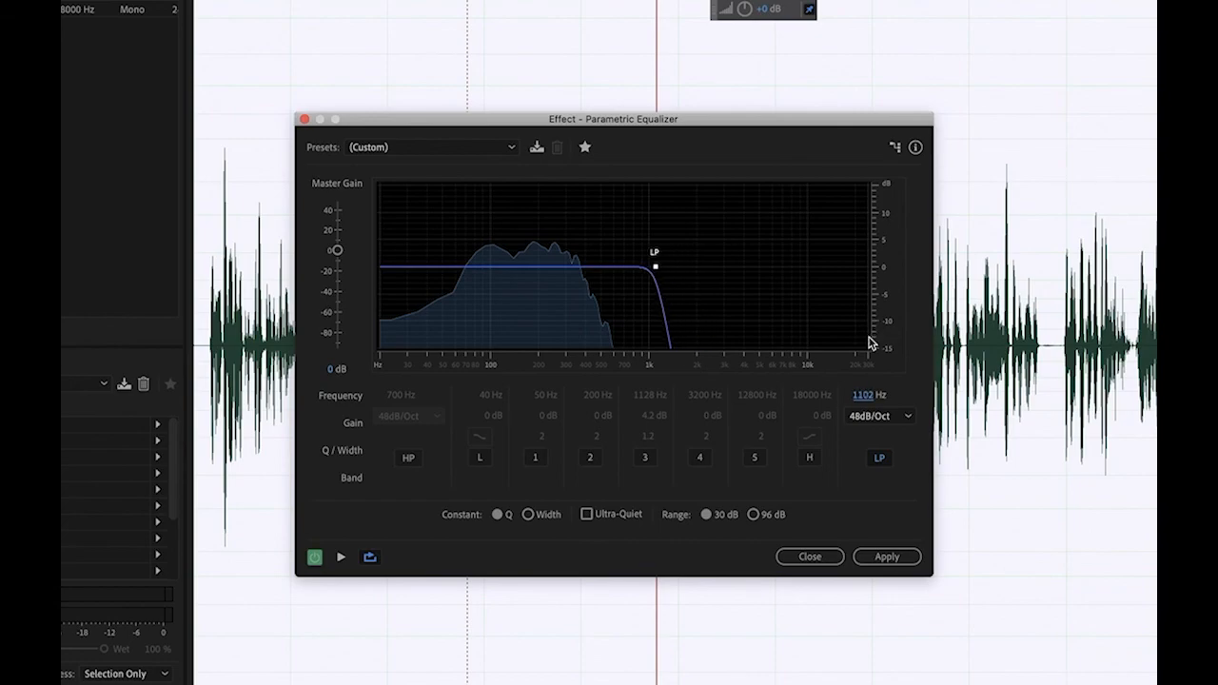
{"action": "left_click_drag", "start_coordinate": [864, 389], "coordinate": [864, 386]}
{"action": "key", "text": "space"}
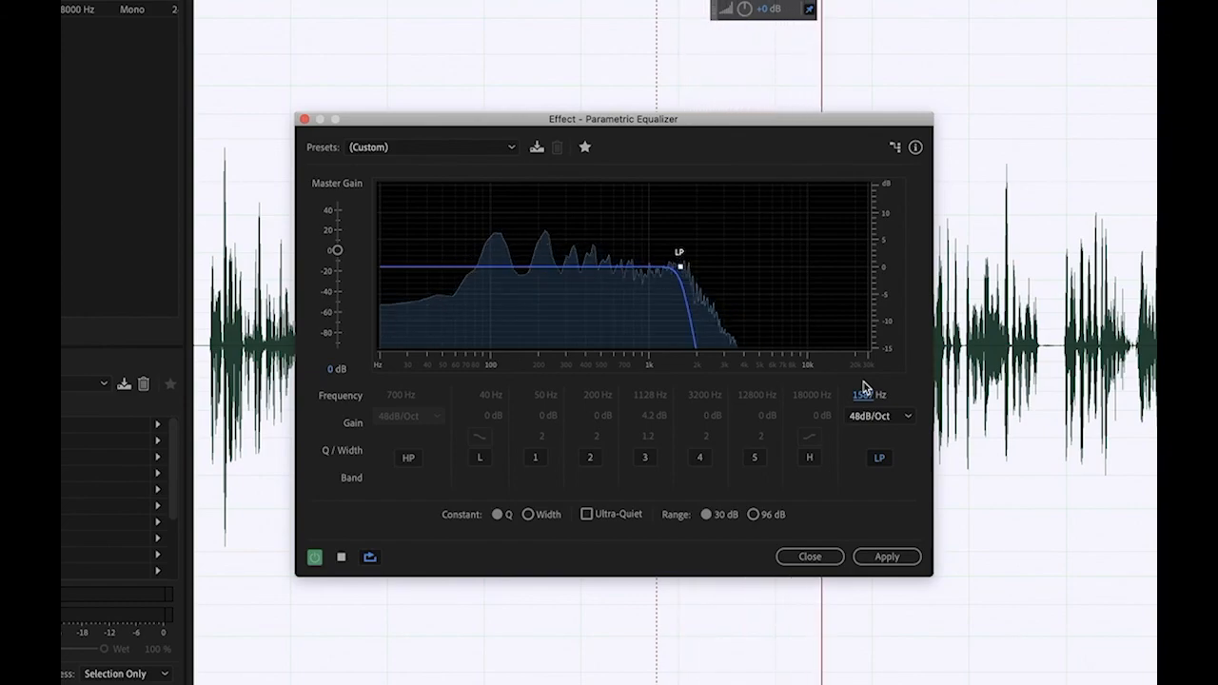
{"action": "key", "text": "space"}
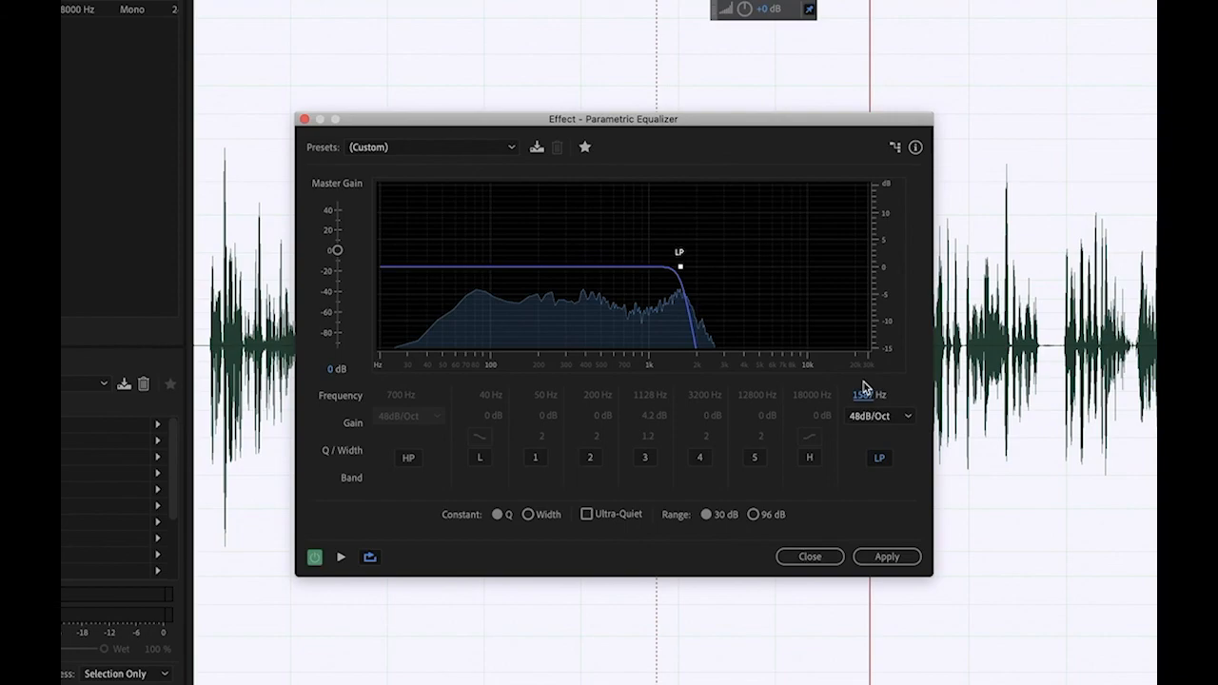
Apply the equalizer to voz chico 1.aif and redo both undone Parametric Equalizer edits to compare the waveform
{"action": "left_click", "coordinate": [877, 559]}
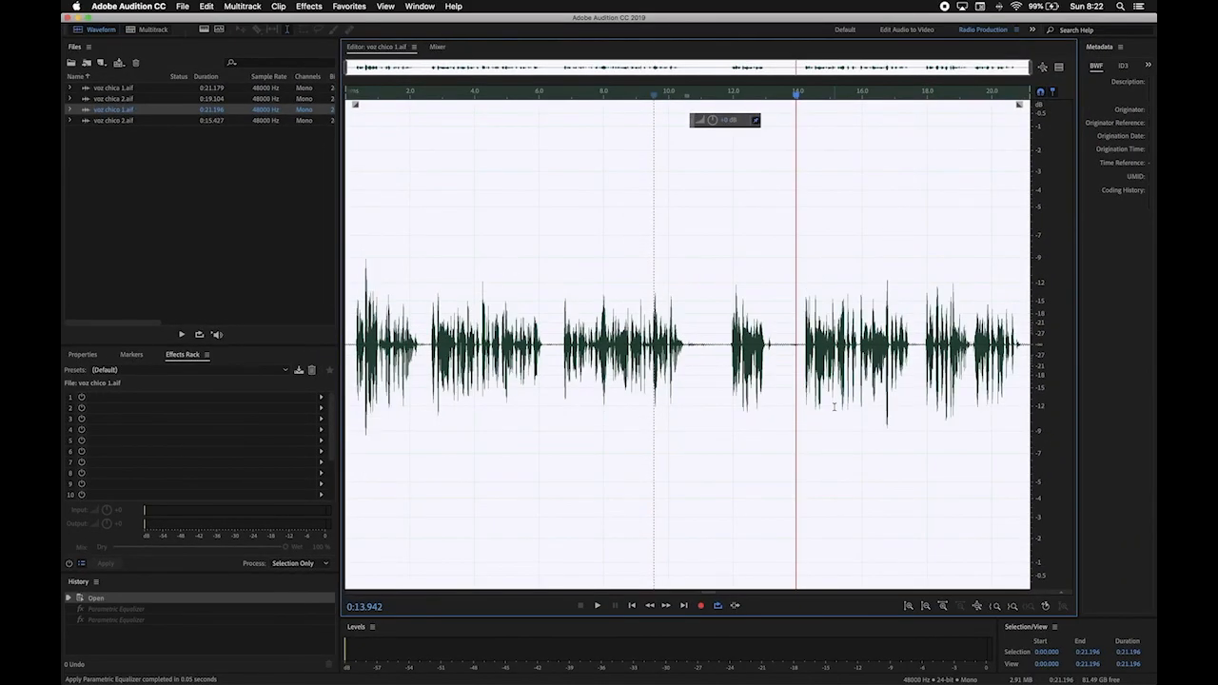
{"action": "key", "text": "super+shift+z"}
{"action": "key", "text": "super+shift+z"}
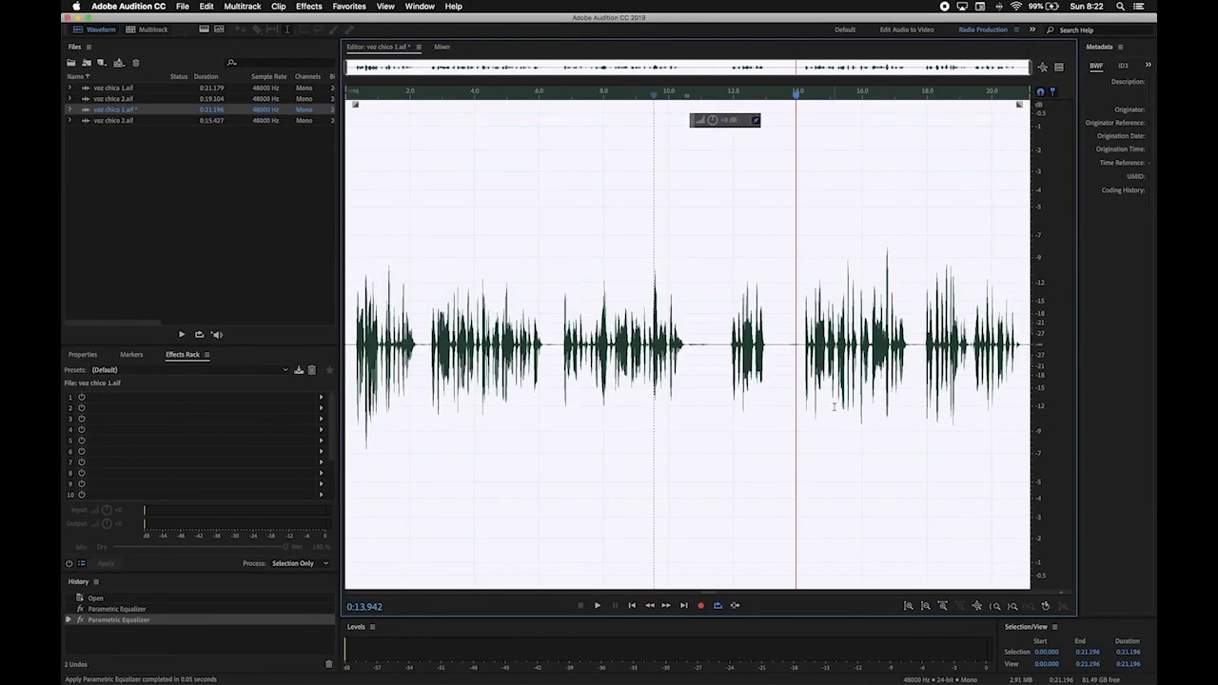